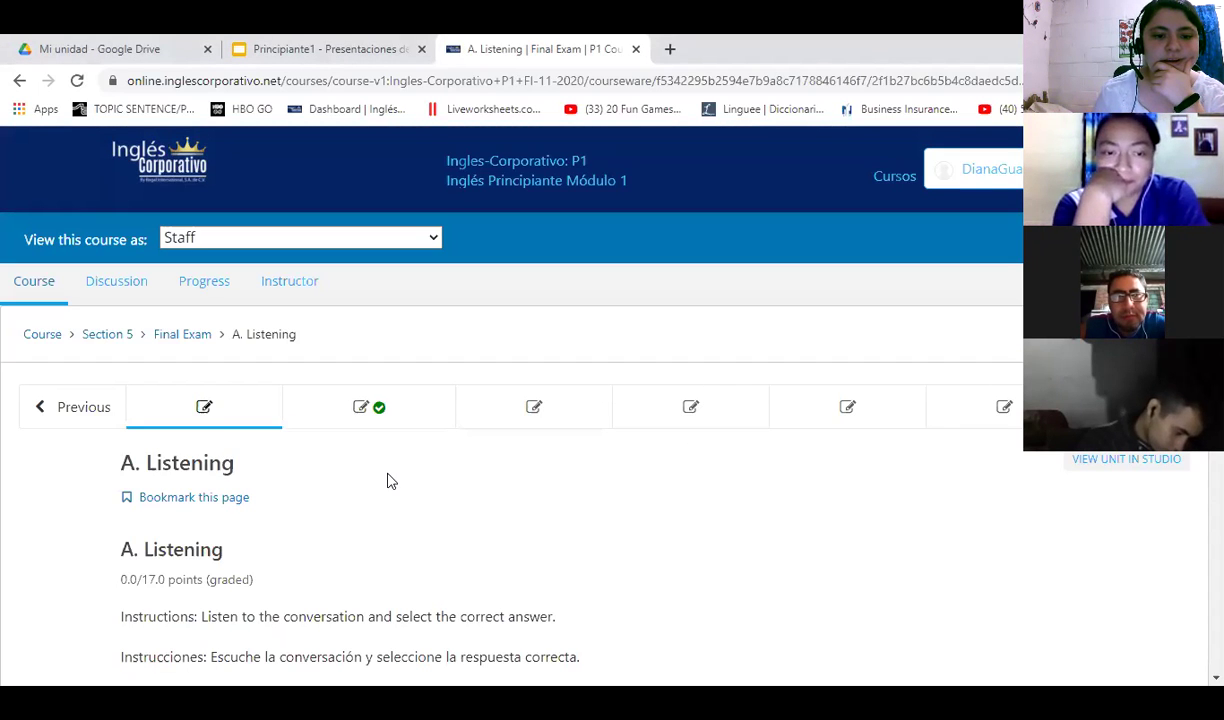
# - Open the audio embedded in the A. Listening section of the Final Exam in its own browser tab
pyautogui.scroll(-3, 390, 481)
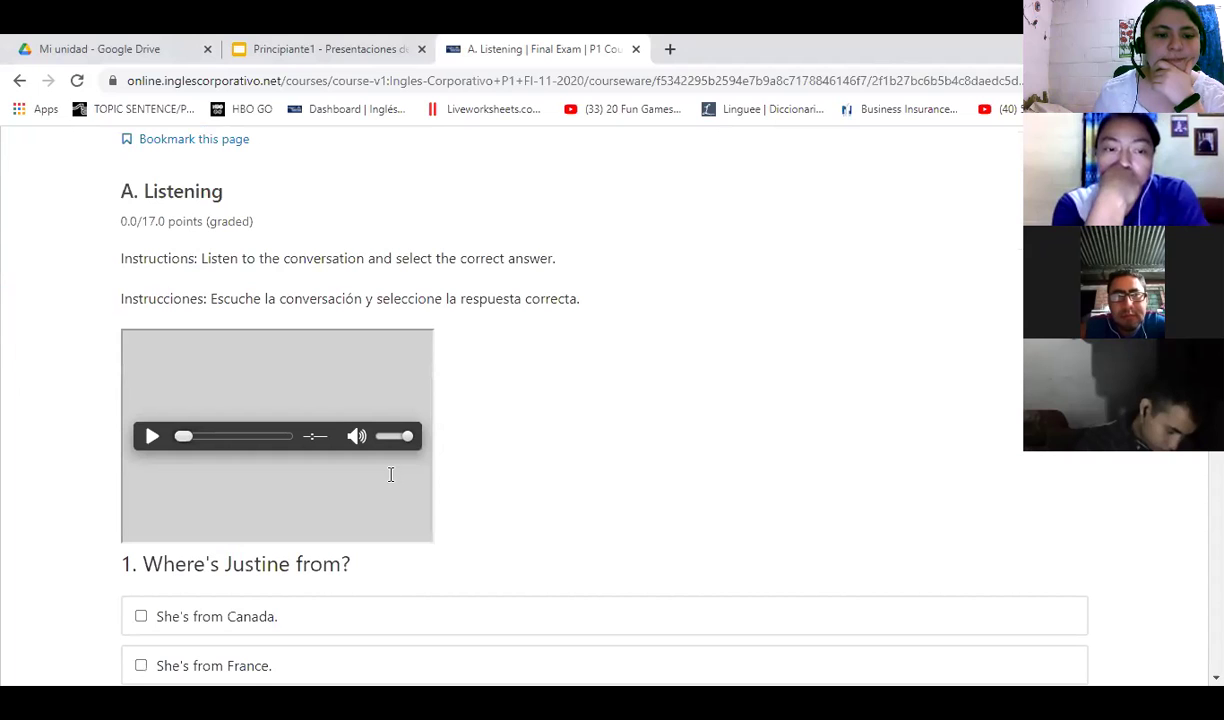
pyautogui.scroll(2, 208, 368)
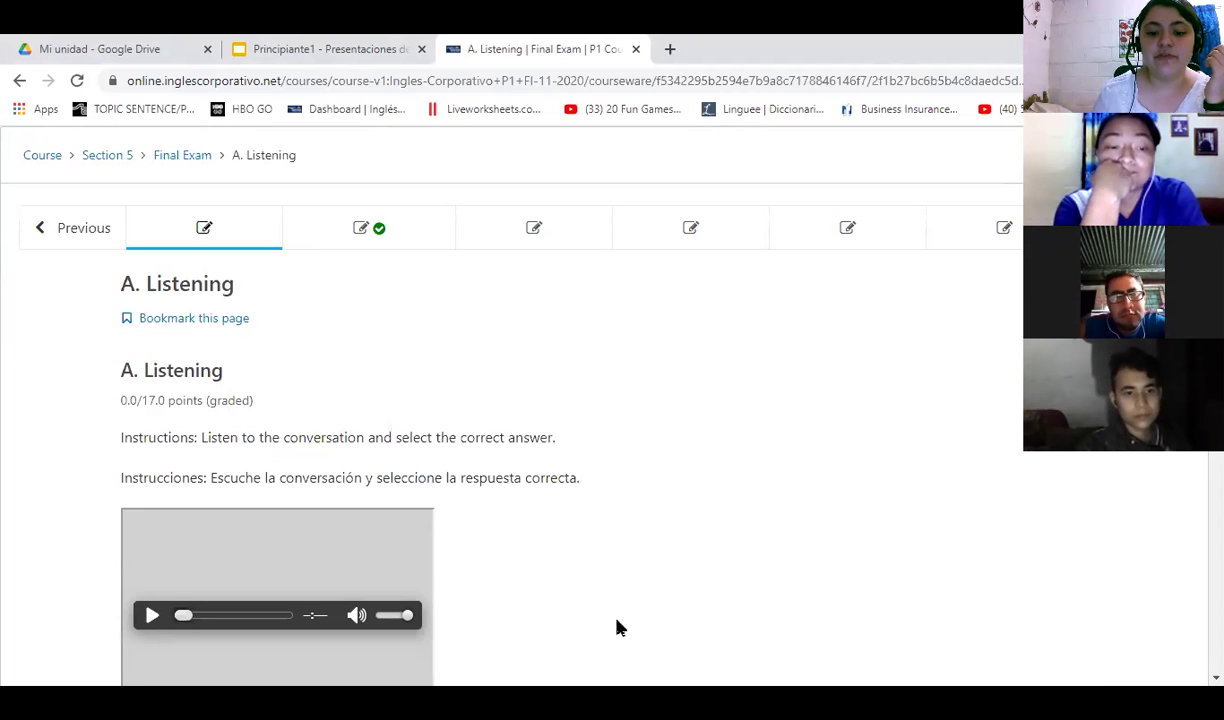
pyautogui.scroll(2, 617, 627)
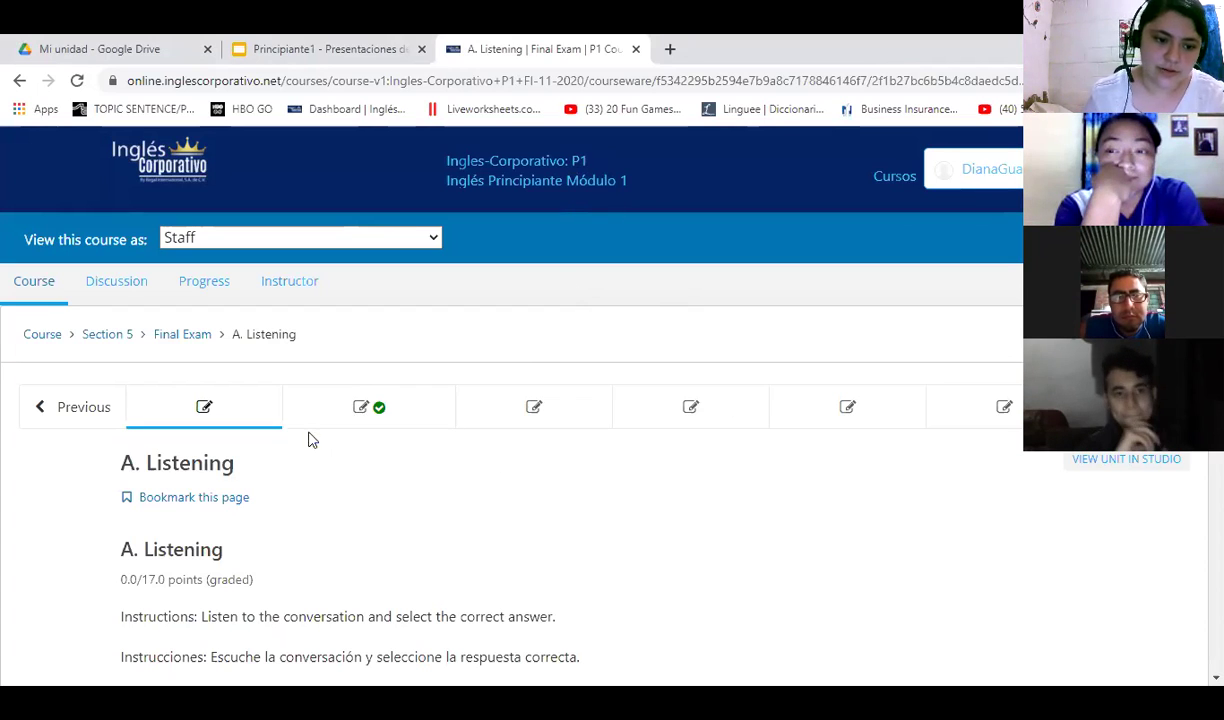
pyautogui.scroll(-1, 345, 482)
pyautogui.scroll(-3, 349, 481)
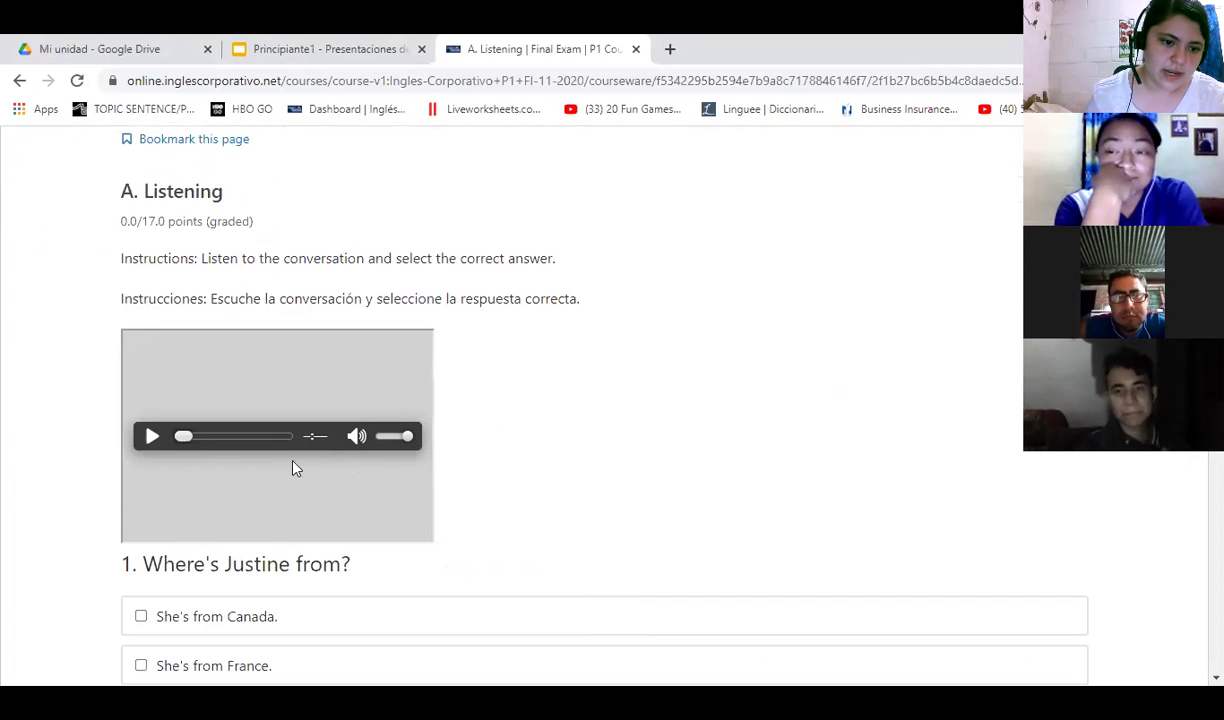
pyautogui.click(403, 359)
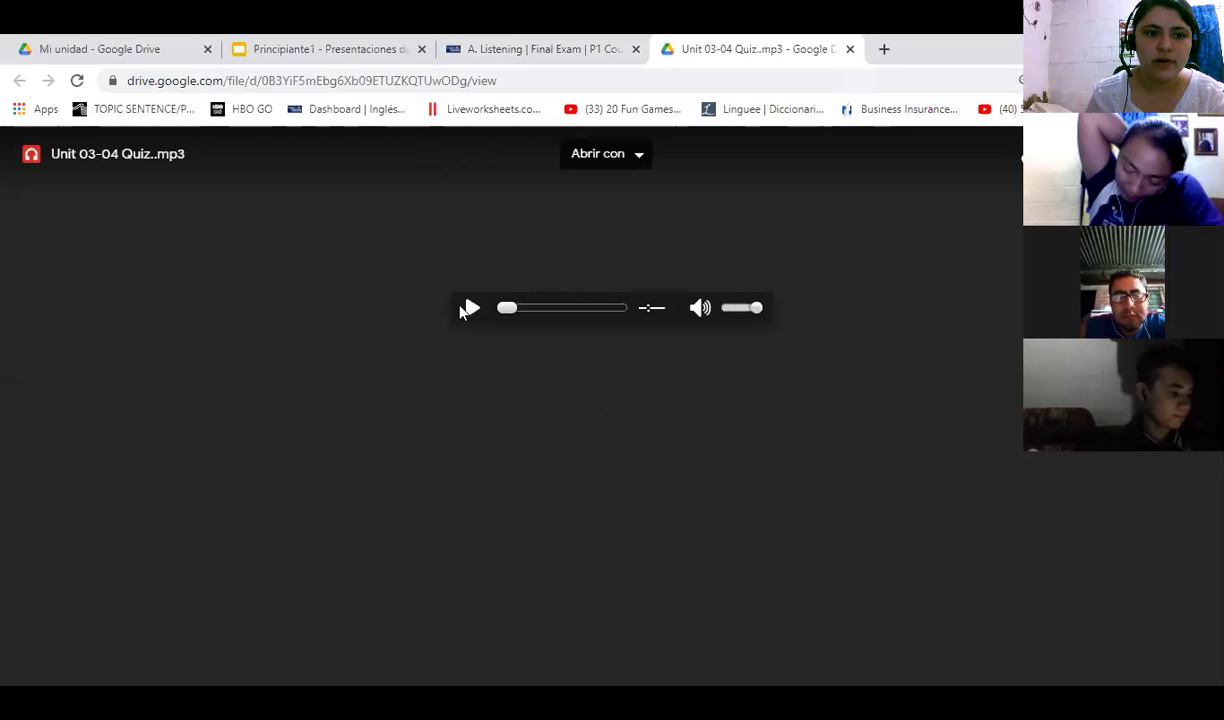
# - Return to the A. Listening exam page and read questions 1 and 2 with their answer options, highlighting question 2's text
pyautogui.click(558, 48)
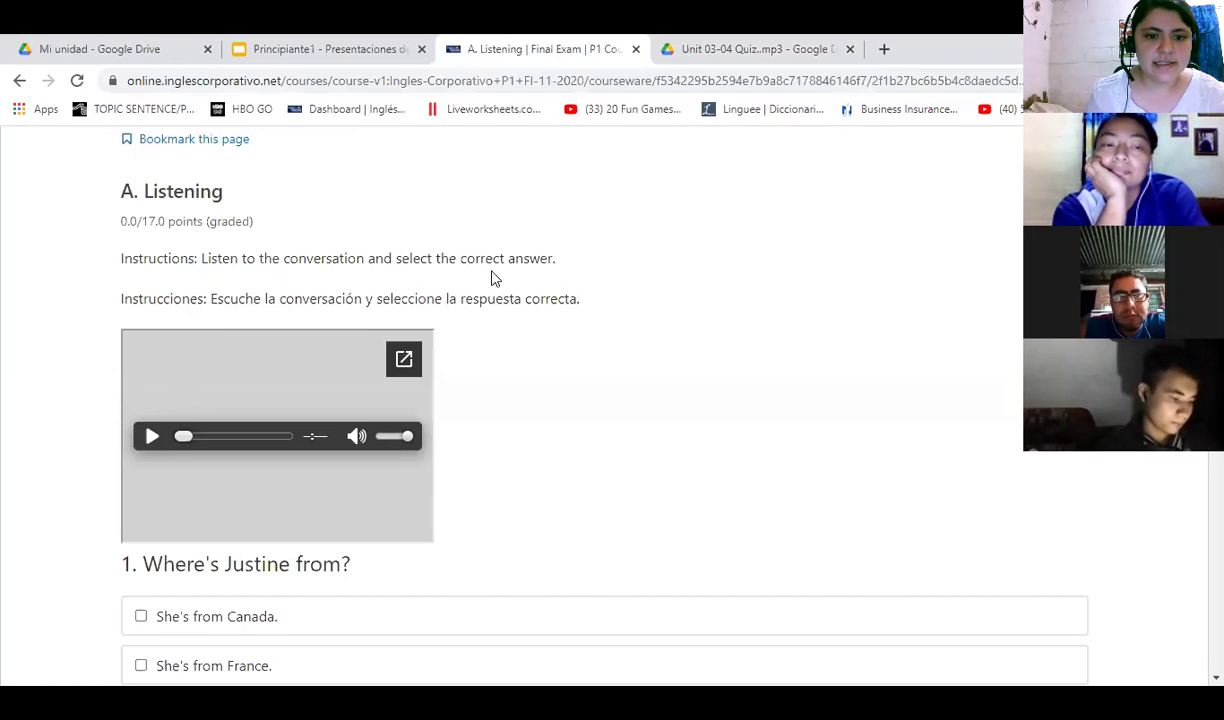
pyautogui.scroll(-2, 412, 494)
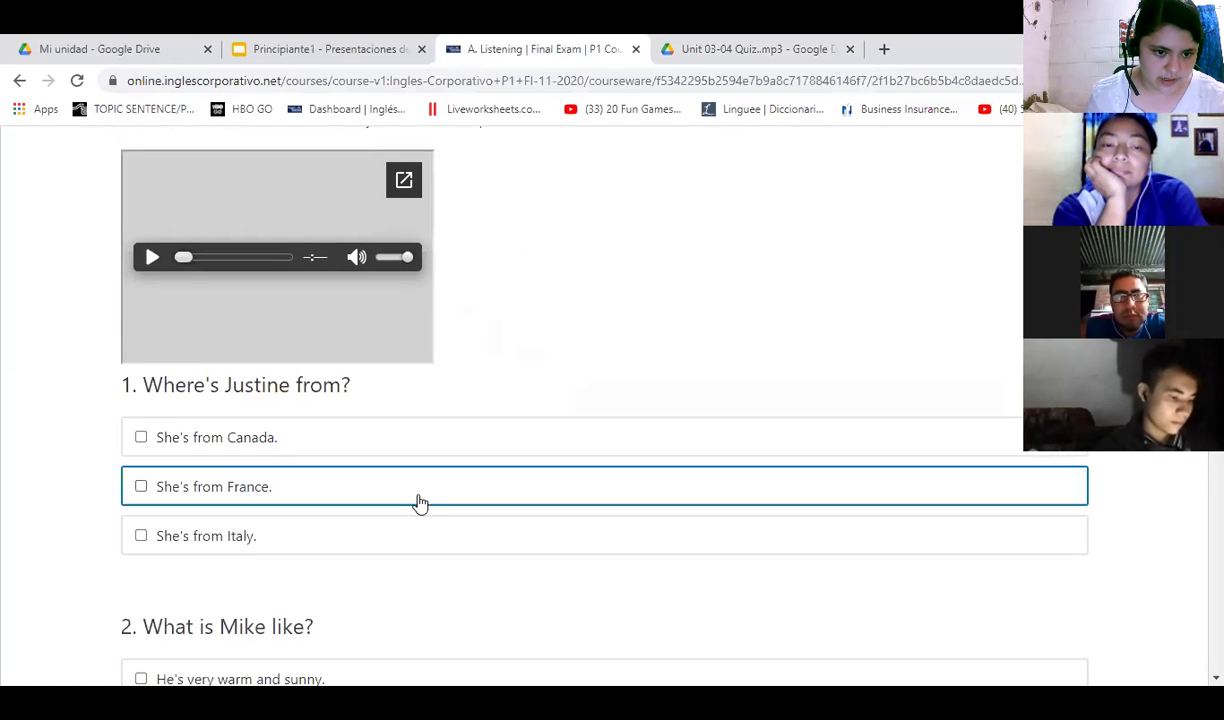
pyautogui.scroll(-2, 344, 430)
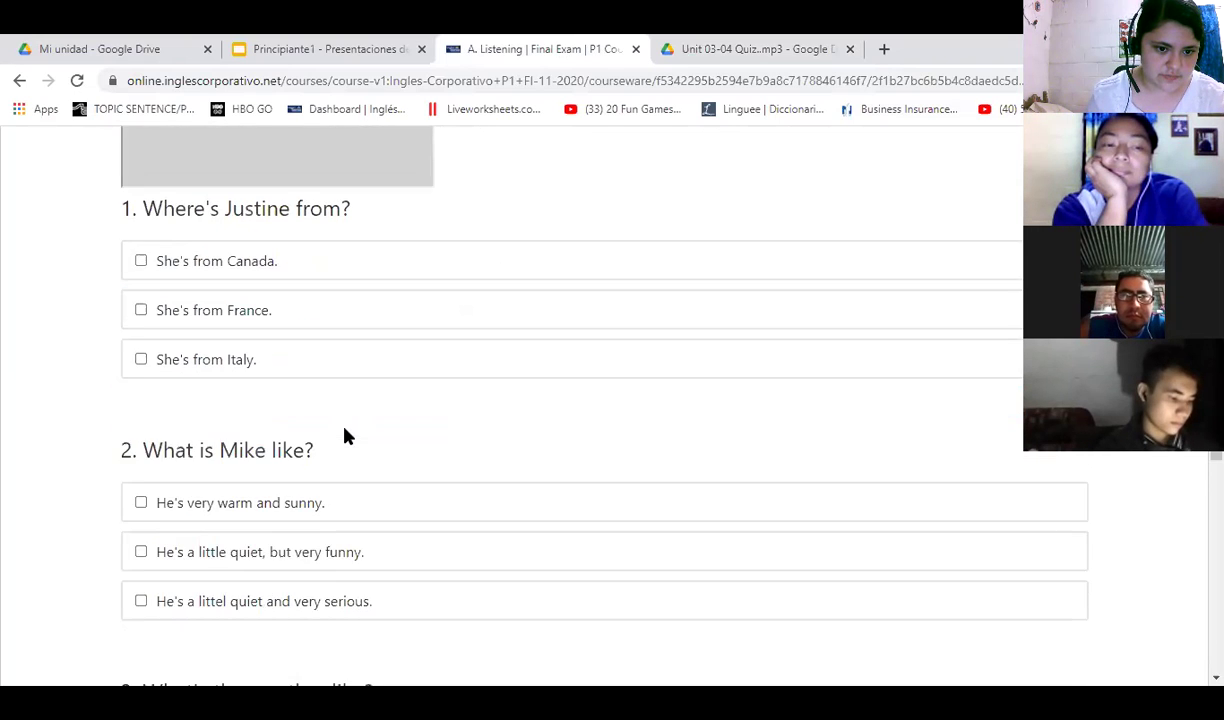
pyautogui.scroll(-2, 344, 436)
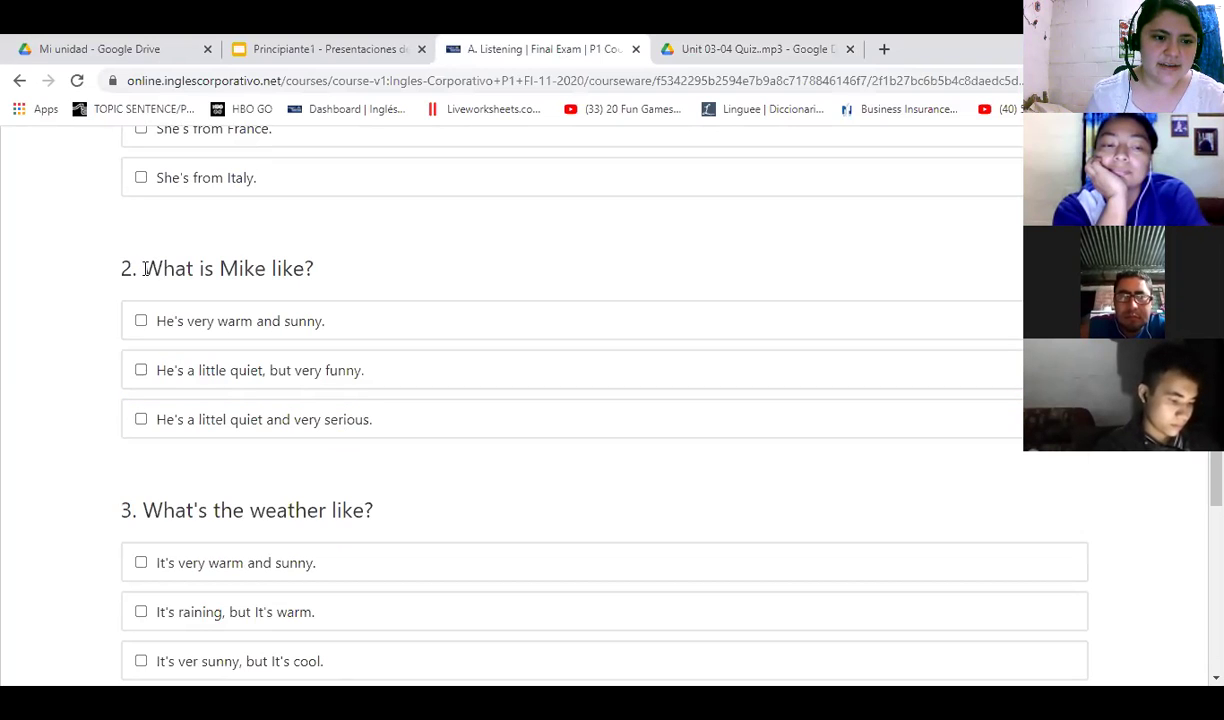
pyautogui.moveTo(184, 271); pyautogui.dragTo(314, 290)
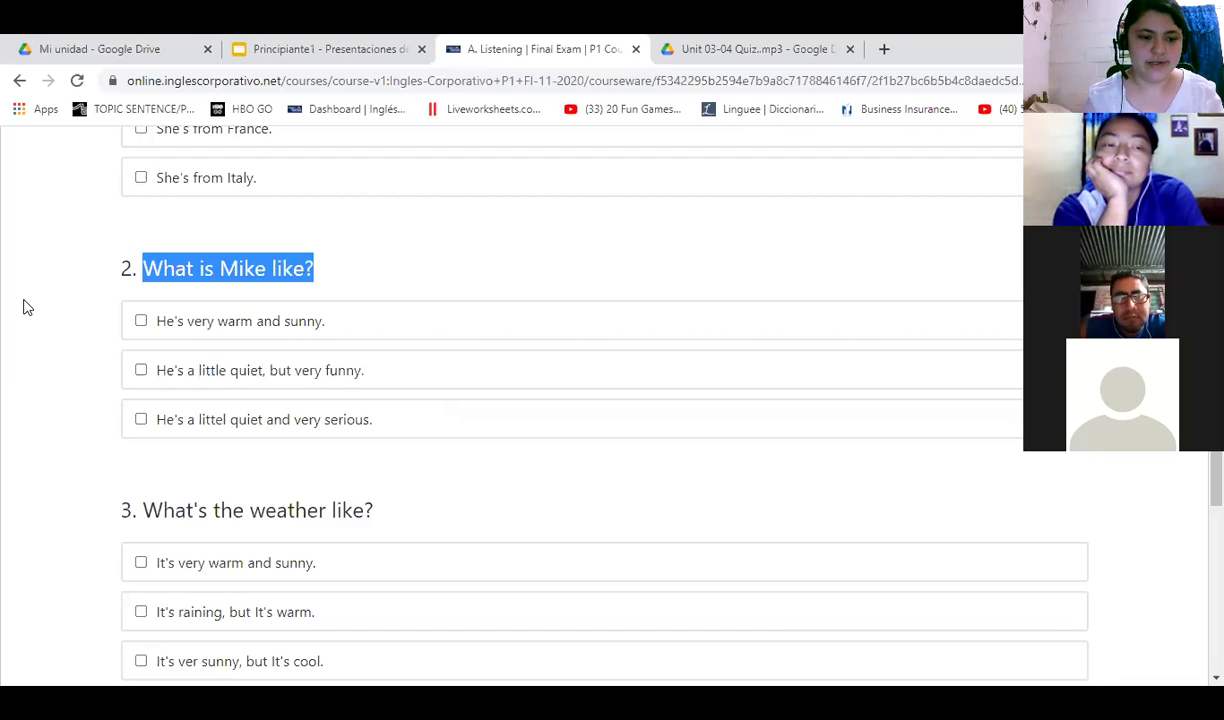
pyautogui.click(4, 425)
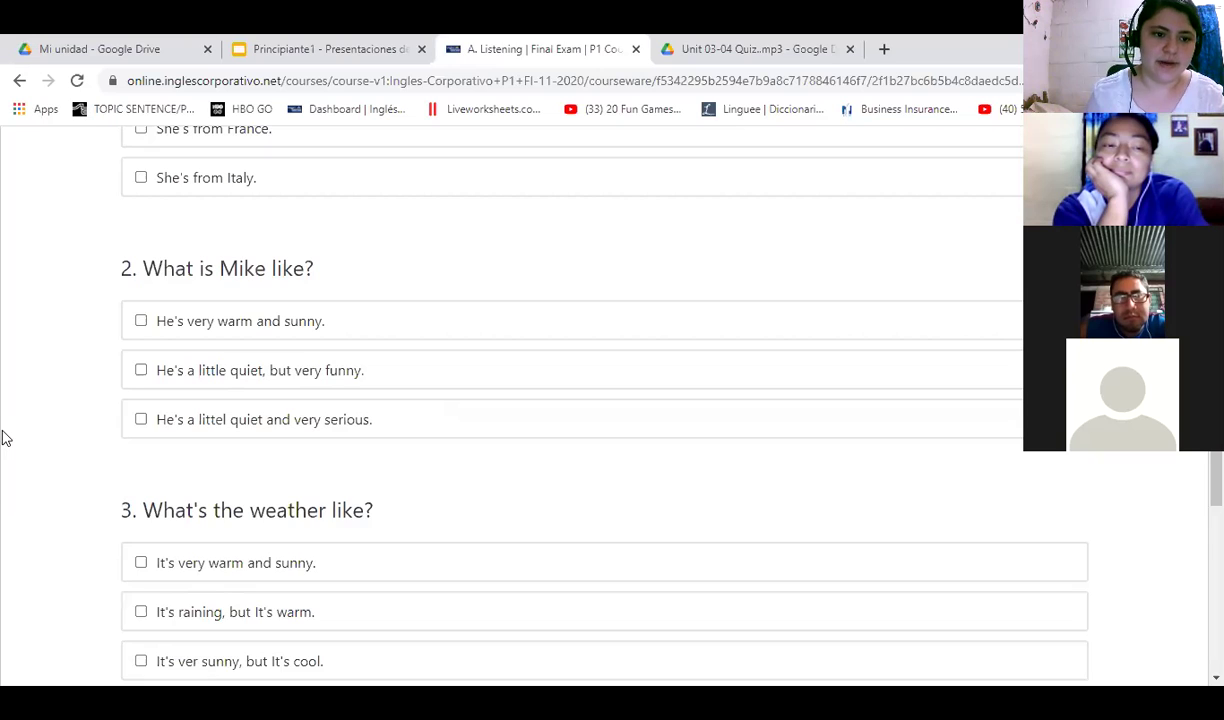
pyautogui.scroll(-2, 20, 430)
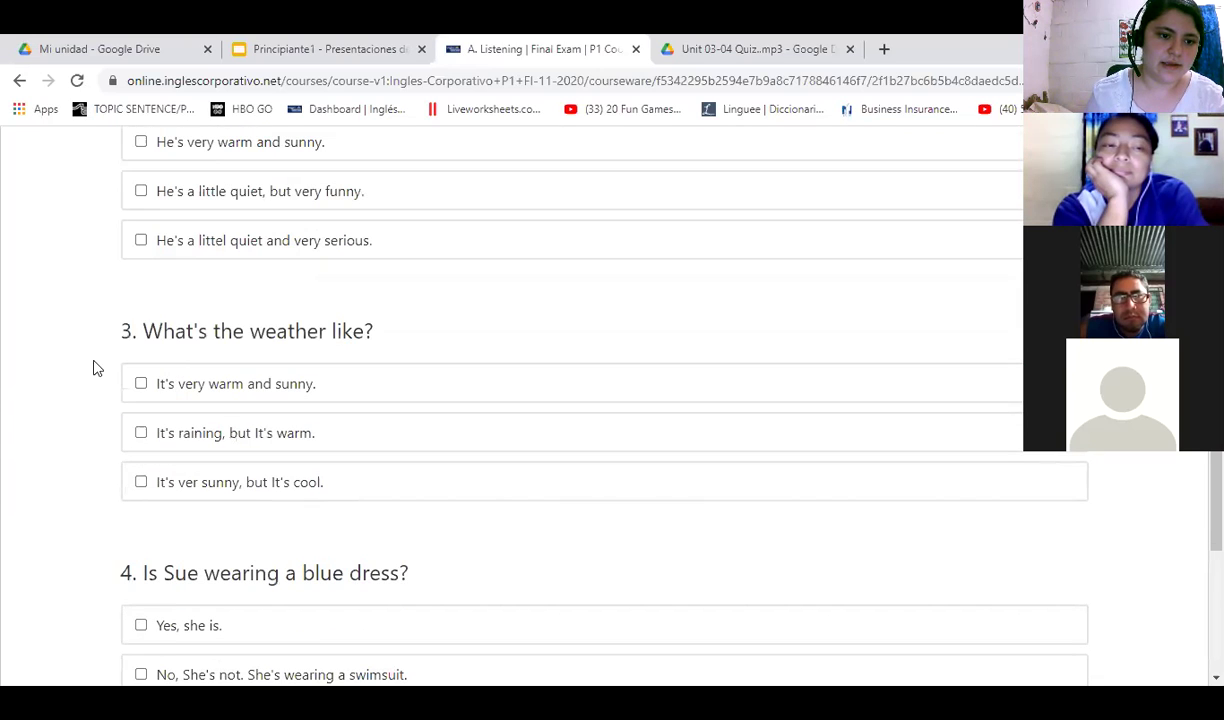
pyautogui.scroll(2, 80, 350)
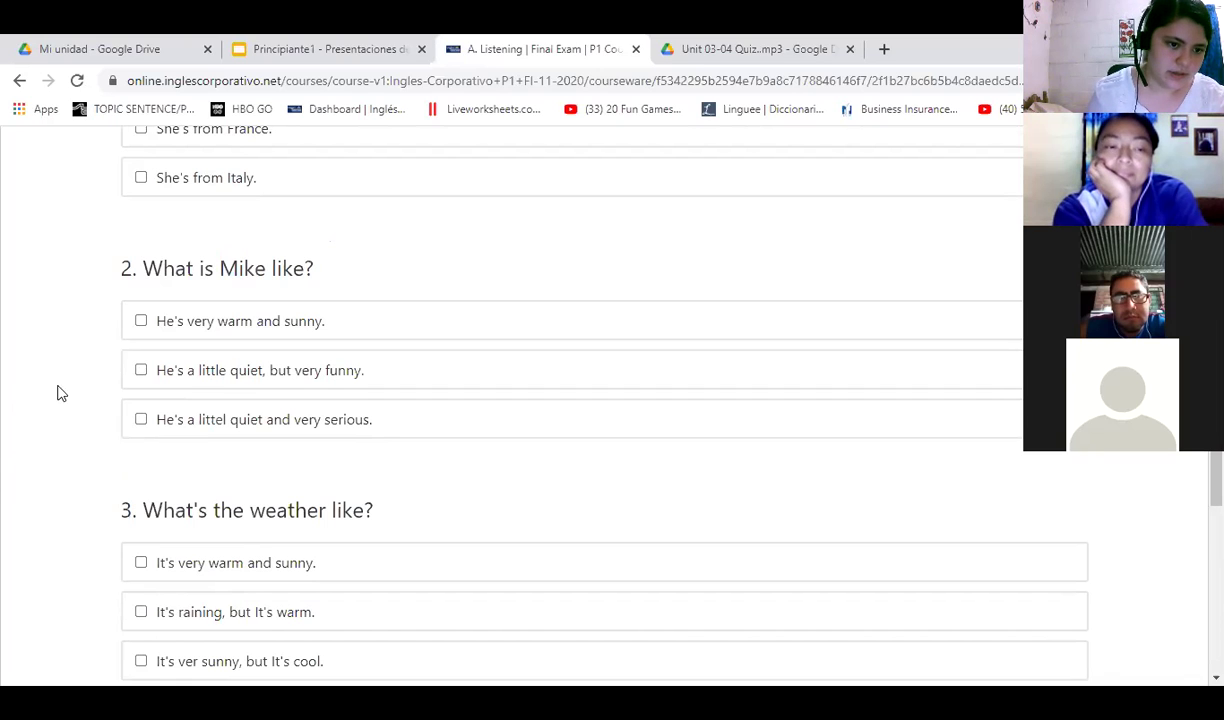
# - Read questions 3 and 4 with their answer options, highlighting the key words "weather" and "wearing"
pyautogui.scroll(-2, 56, 405)
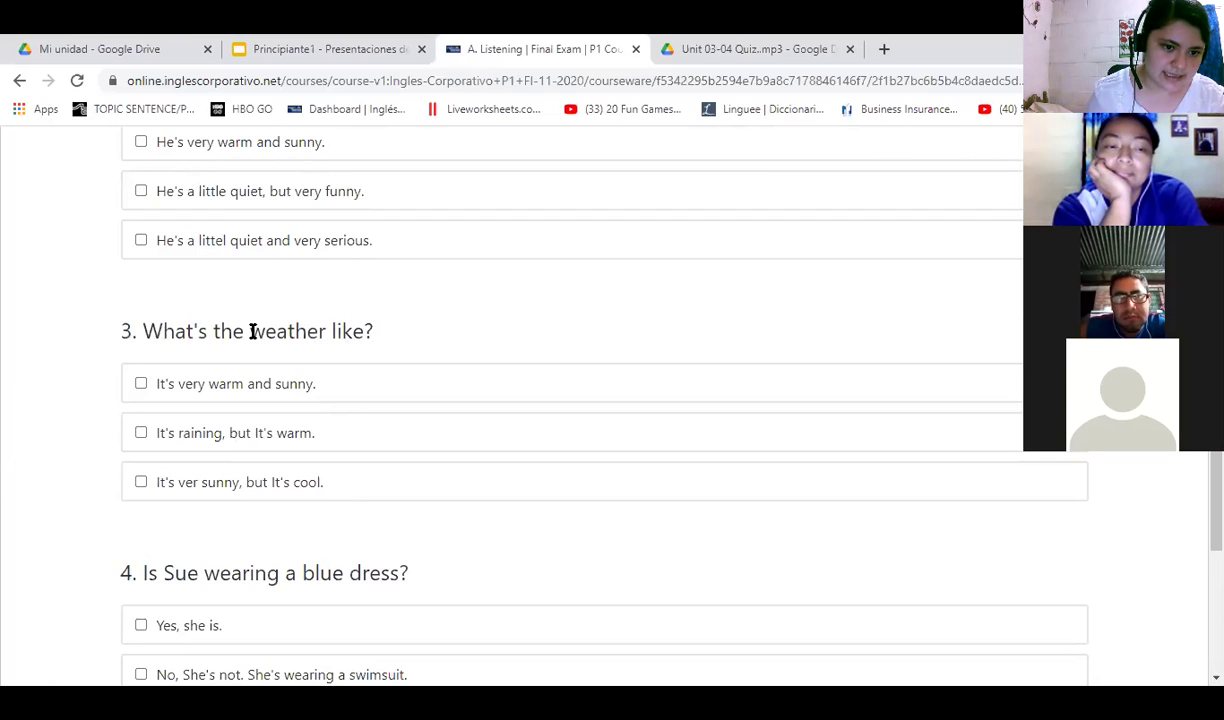
pyautogui.moveTo(250, 331); pyautogui.dragTo(326, 335)
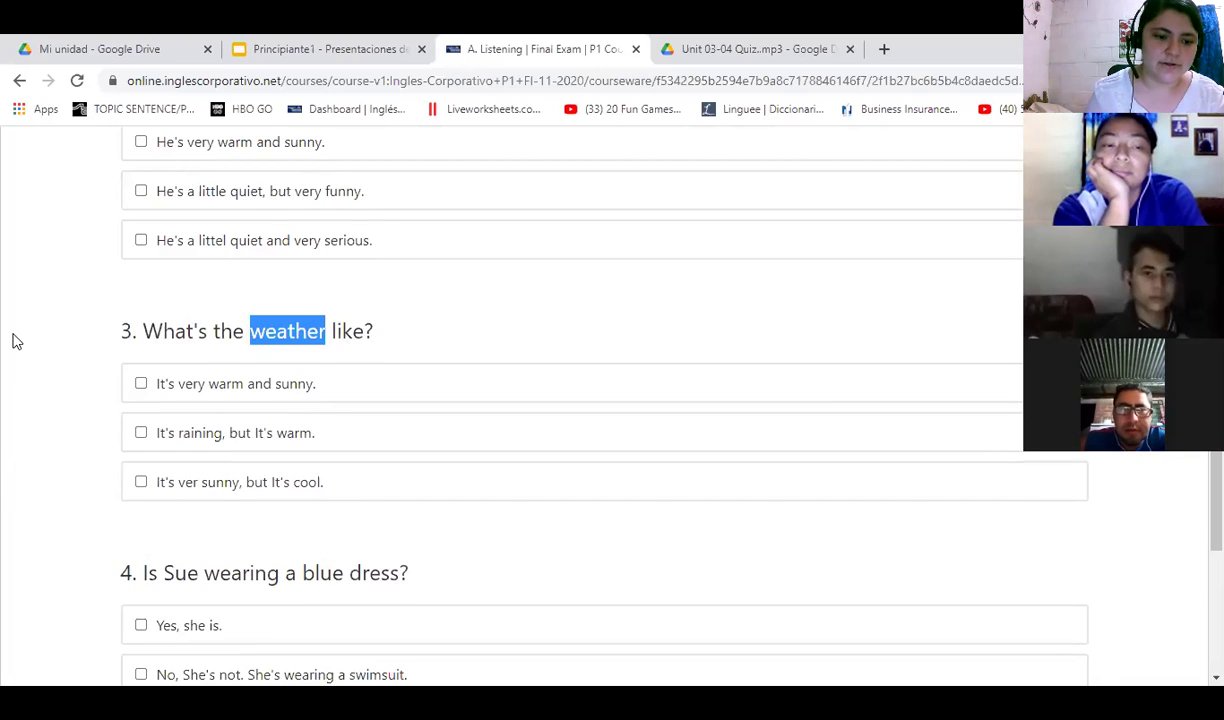
pyautogui.scroll(-2, 14, 327)
pyautogui.click(48, 418)
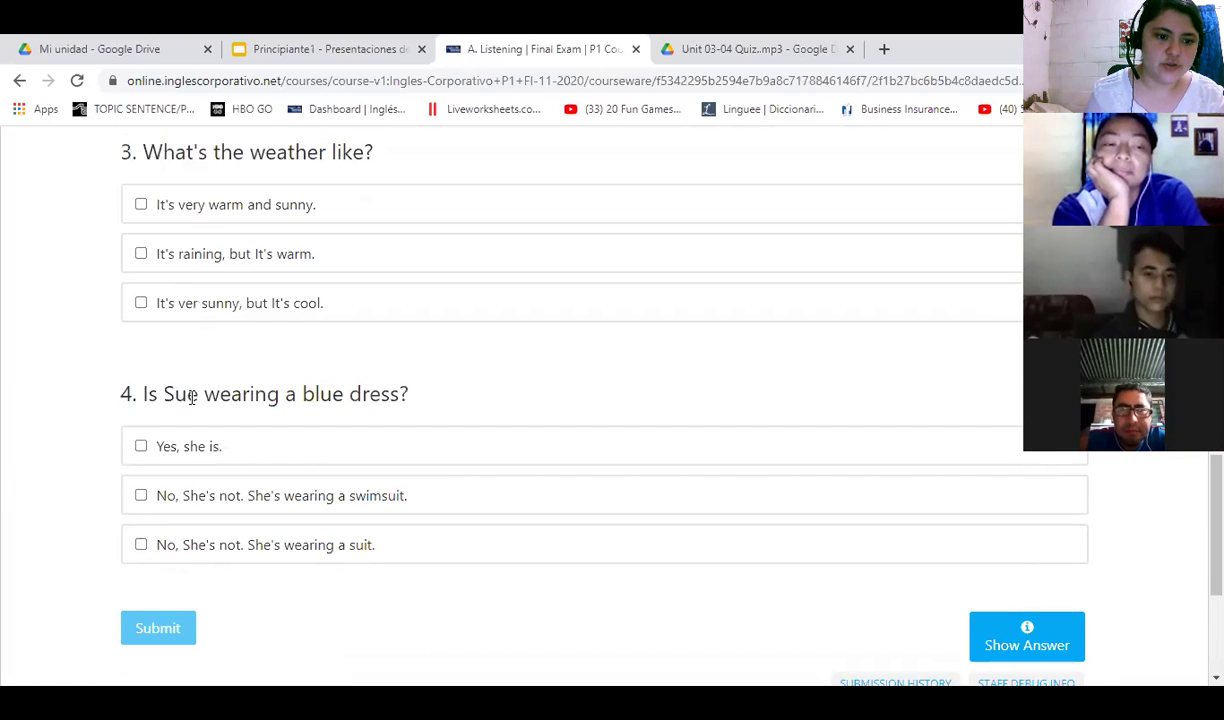
pyautogui.moveTo(300, 393); pyautogui.dragTo(390, 393)
pyautogui.click(363, 397)
pyautogui.click(492, 385)
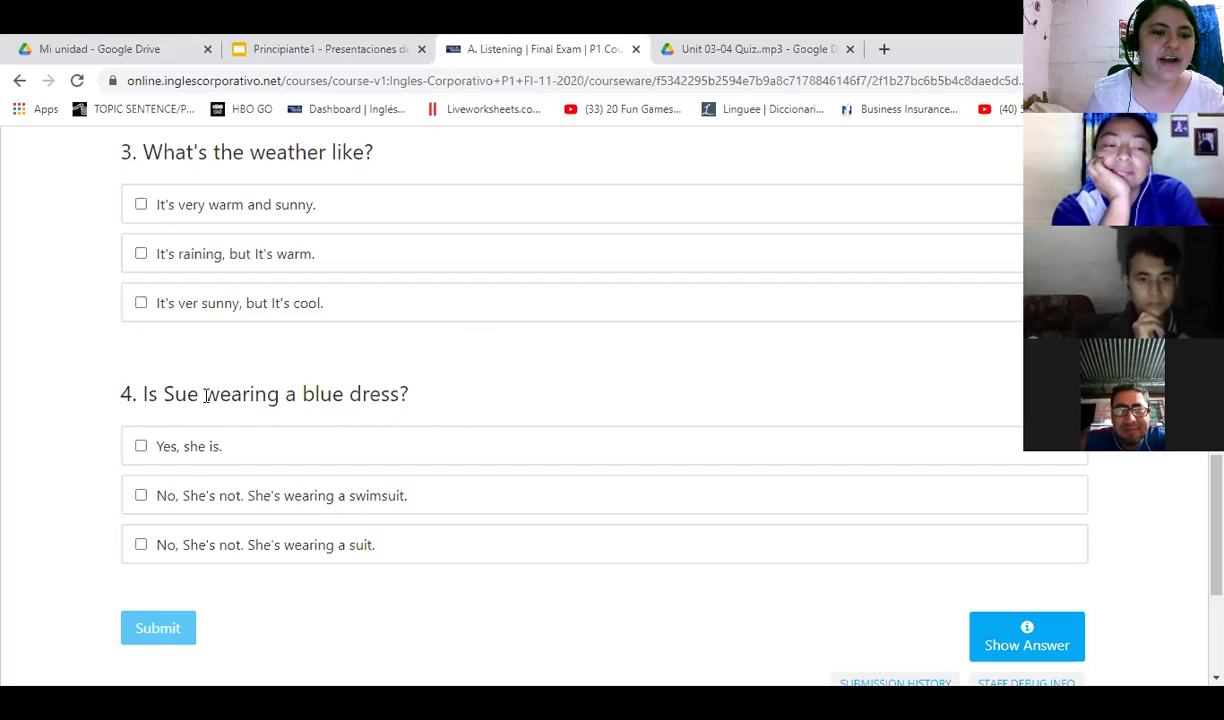
pyautogui.moveTo(205, 396); pyautogui.dragTo(286, 397)
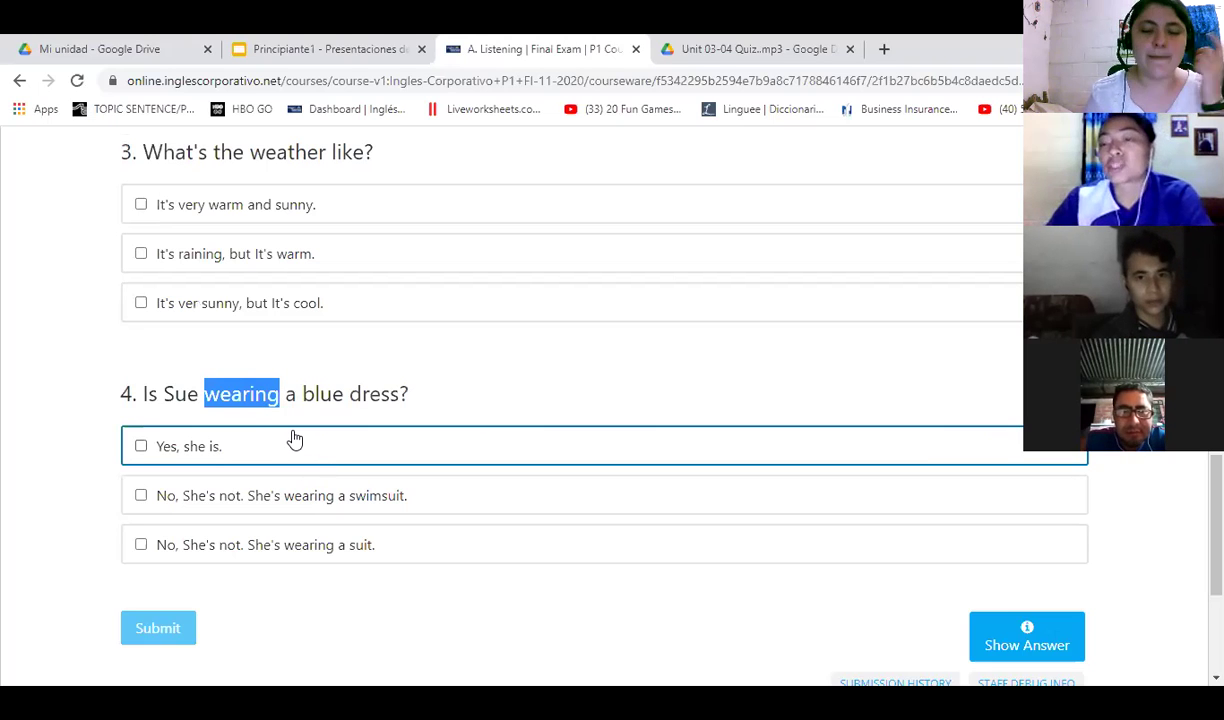
pyautogui.click(2, 372)
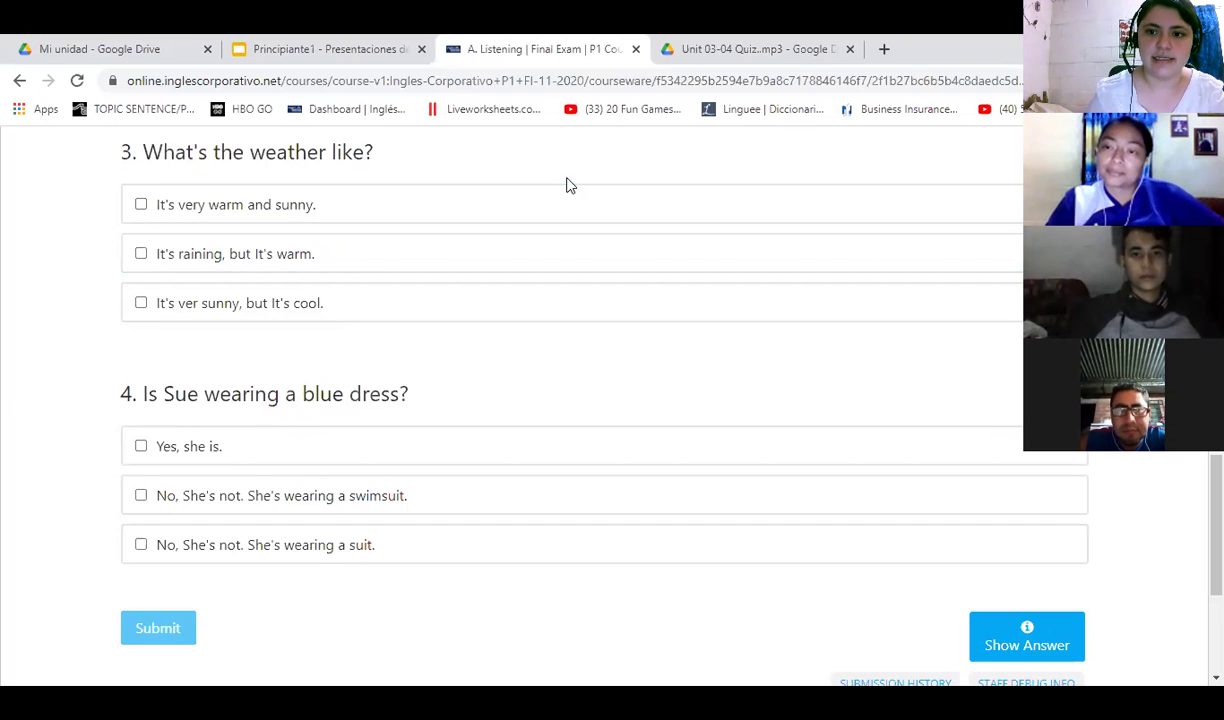
# - Play the Unit 03-04 Quiz audio up to 0:21, pause it, and answer question 1 with "She's from Canada."
pyautogui.scroll(10, 0, 288)
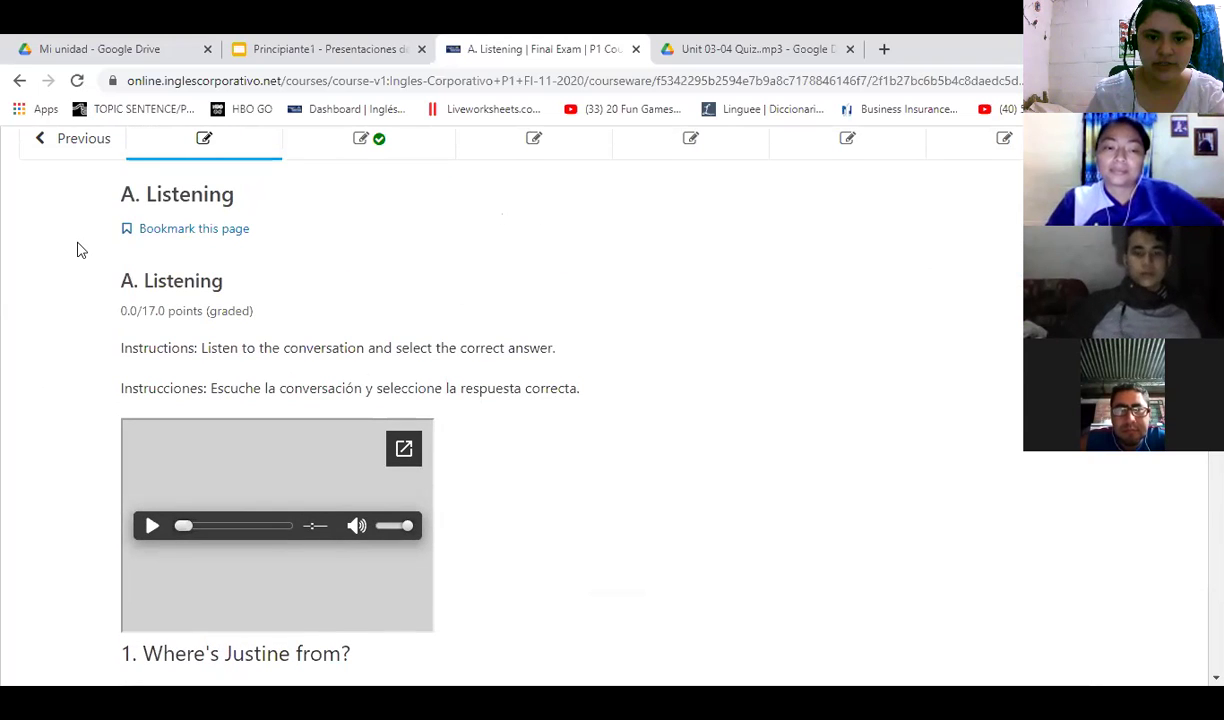
pyautogui.hotkey('ctrl', 'Tab')
pyautogui.click(473, 309)
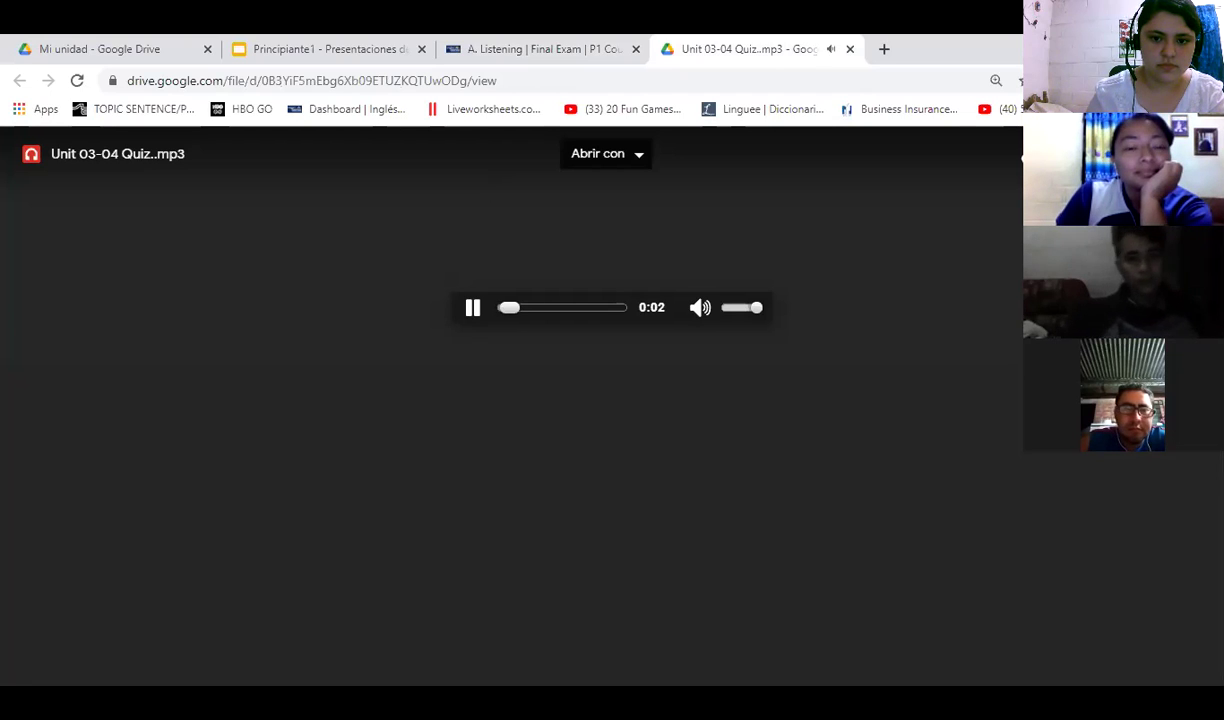
pyautogui.click(498, 42)
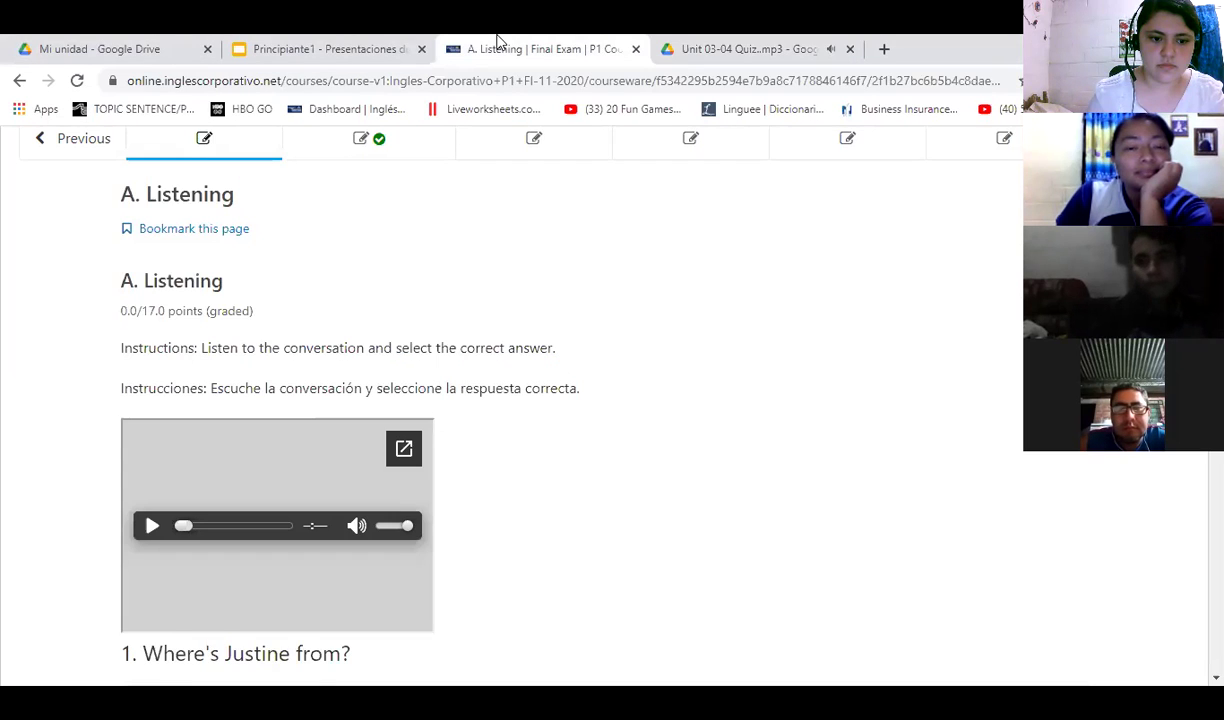
pyautogui.scroll(-3, 224, 484)
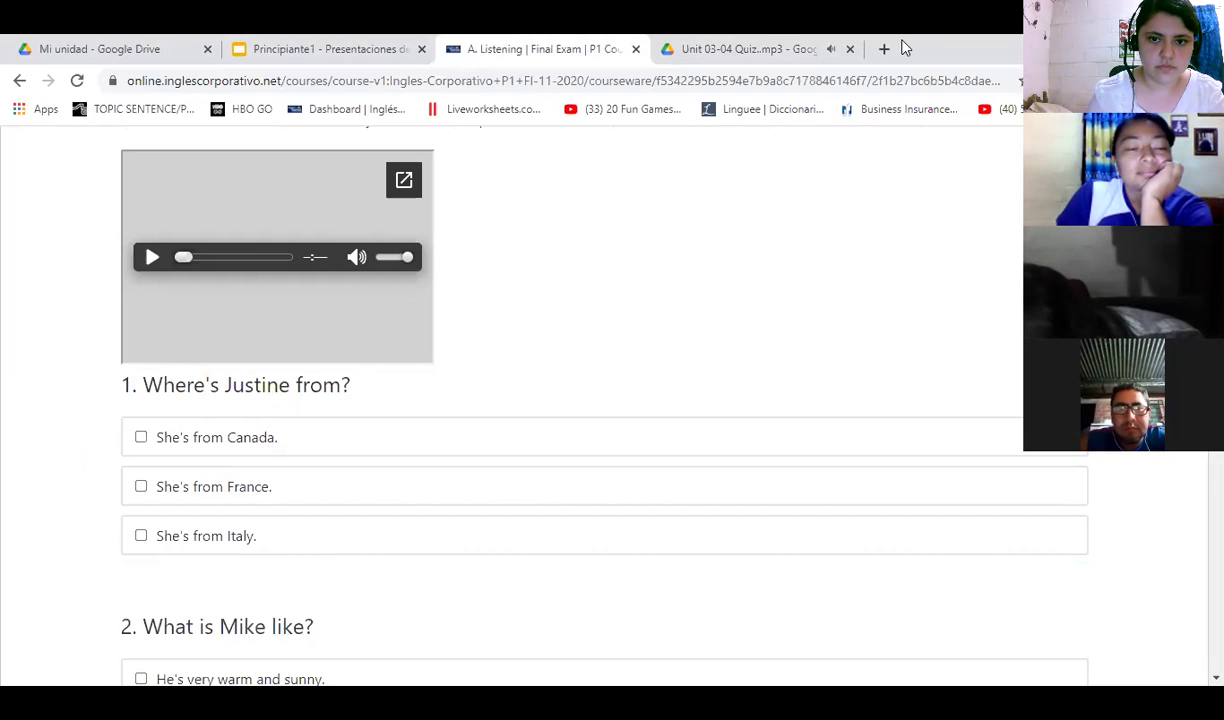
pyautogui.click(740, 48)
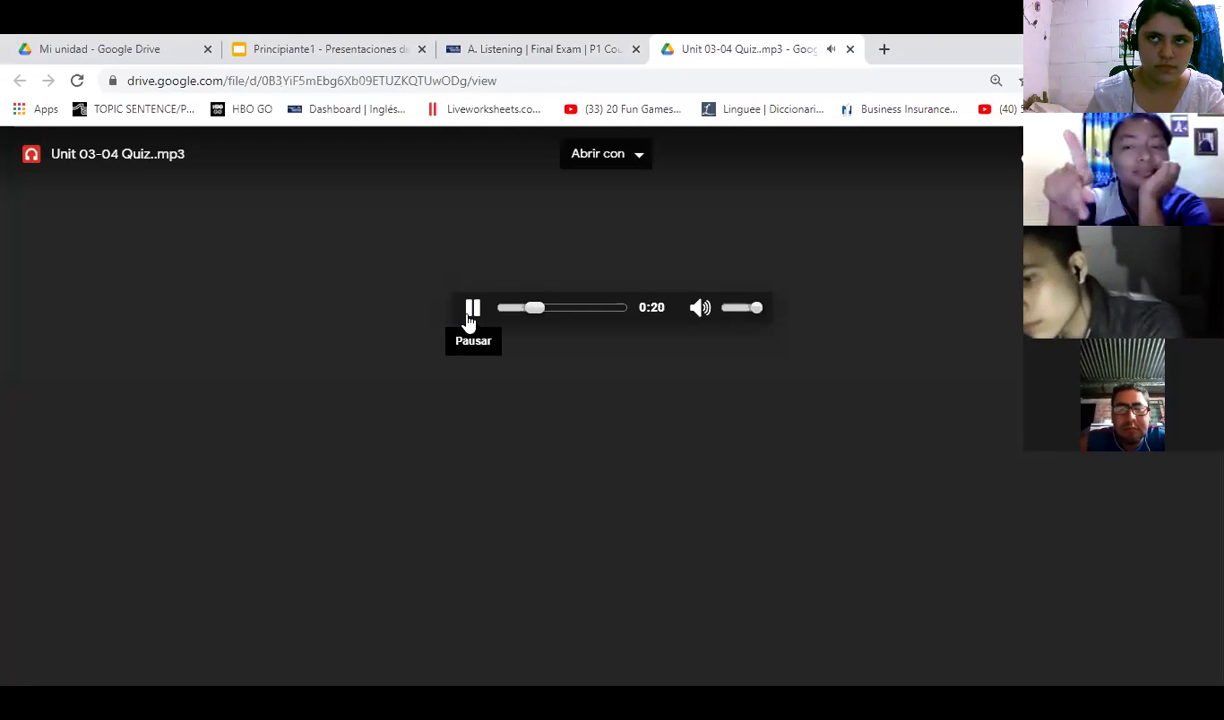
pyautogui.click(470, 314)
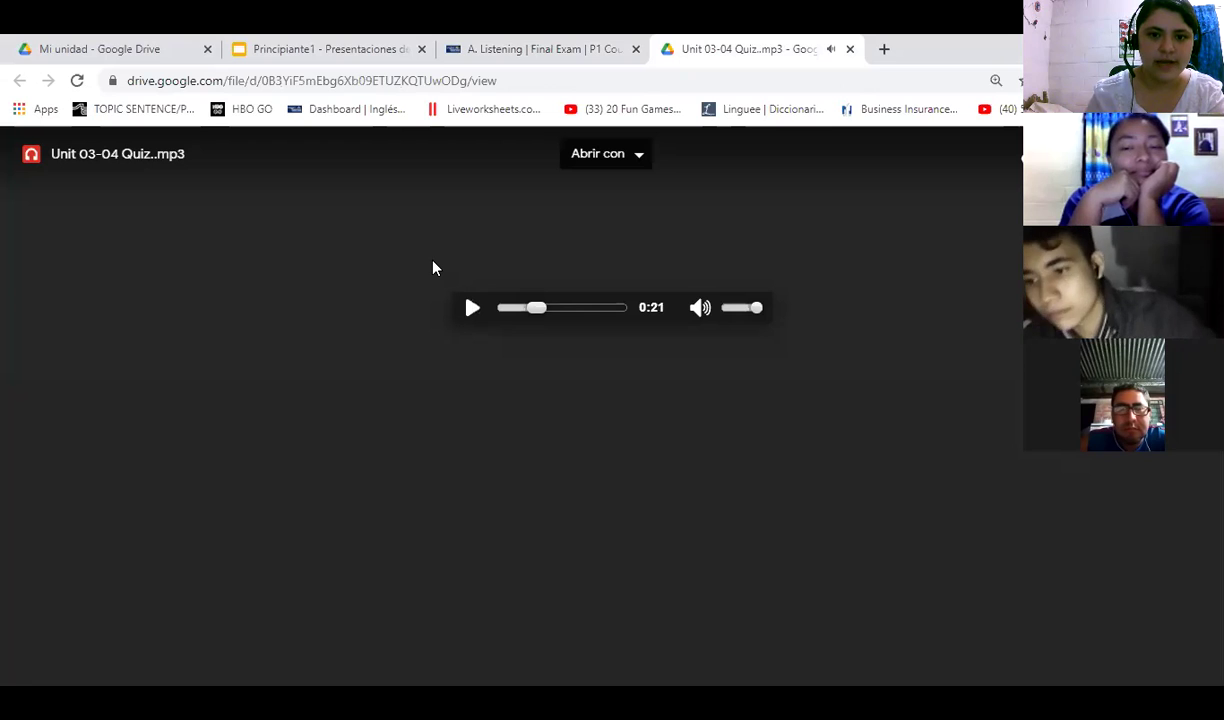
pyautogui.hotkey('ctrl', 'shift', 'Tab')
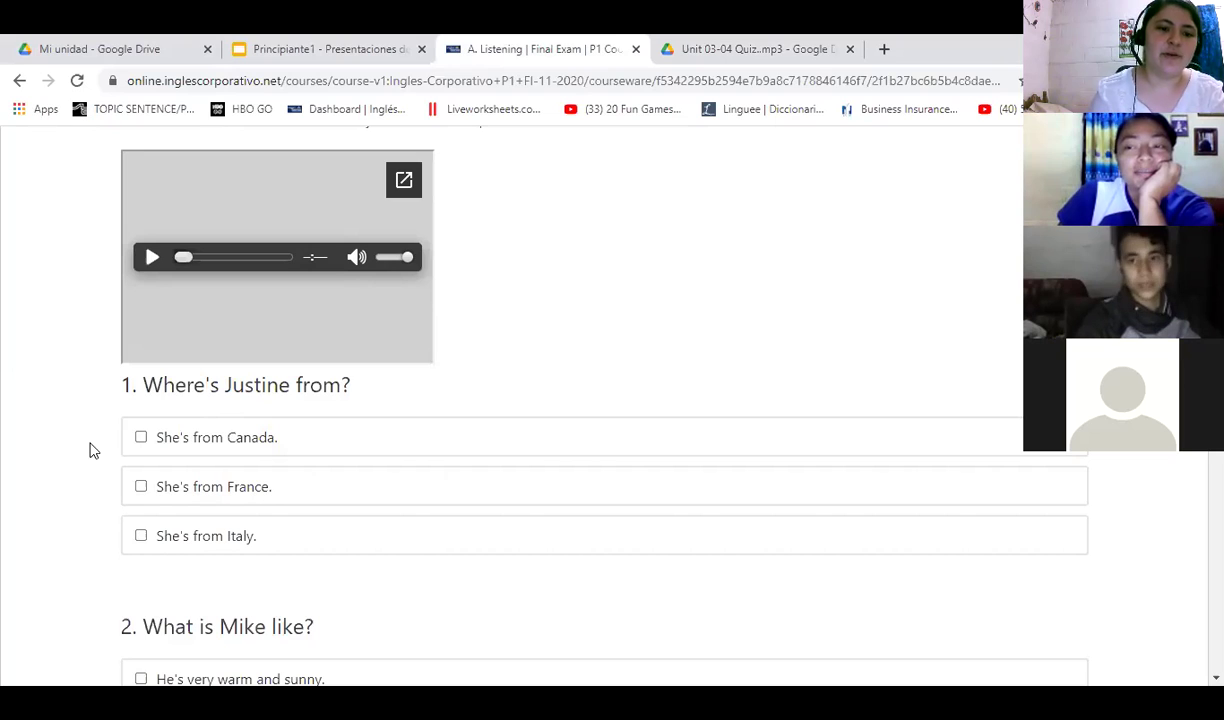
pyautogui.click(158, 446)
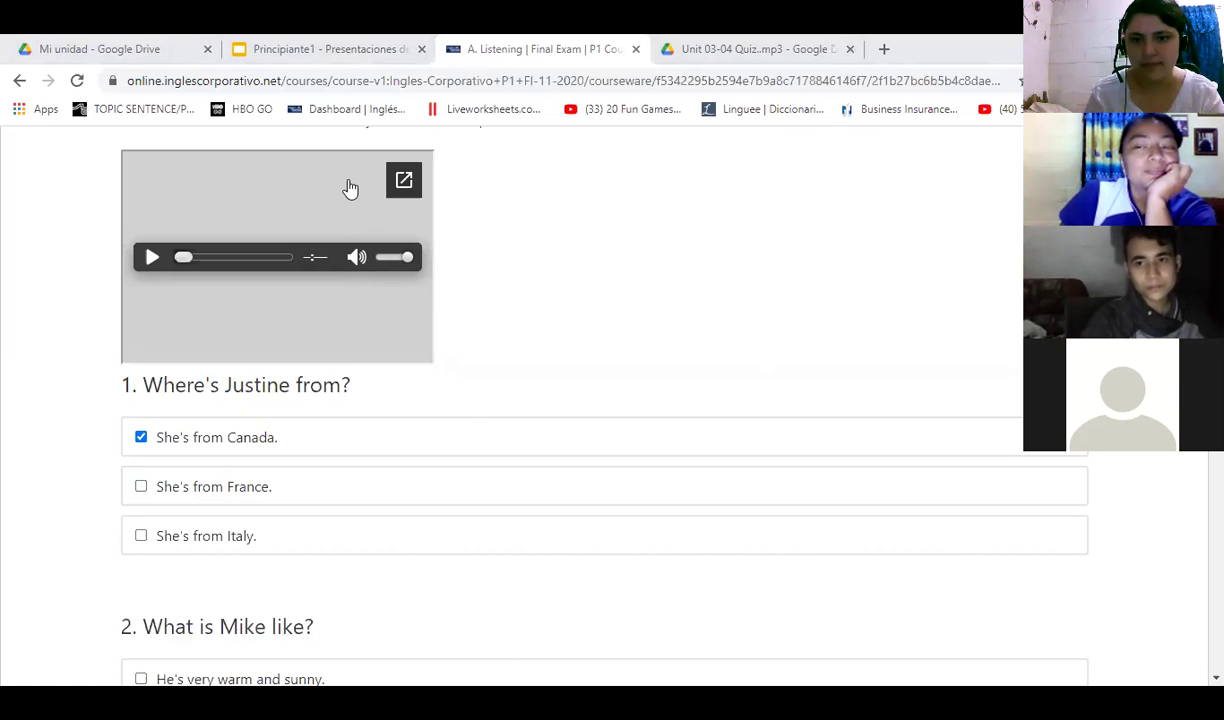
# - Resume the quiz audio up to 0:39, pause it, and answer question 2 with "He's a little quiet, but very funny."
pyautogui.hotkey('ctrl', 'Tab')
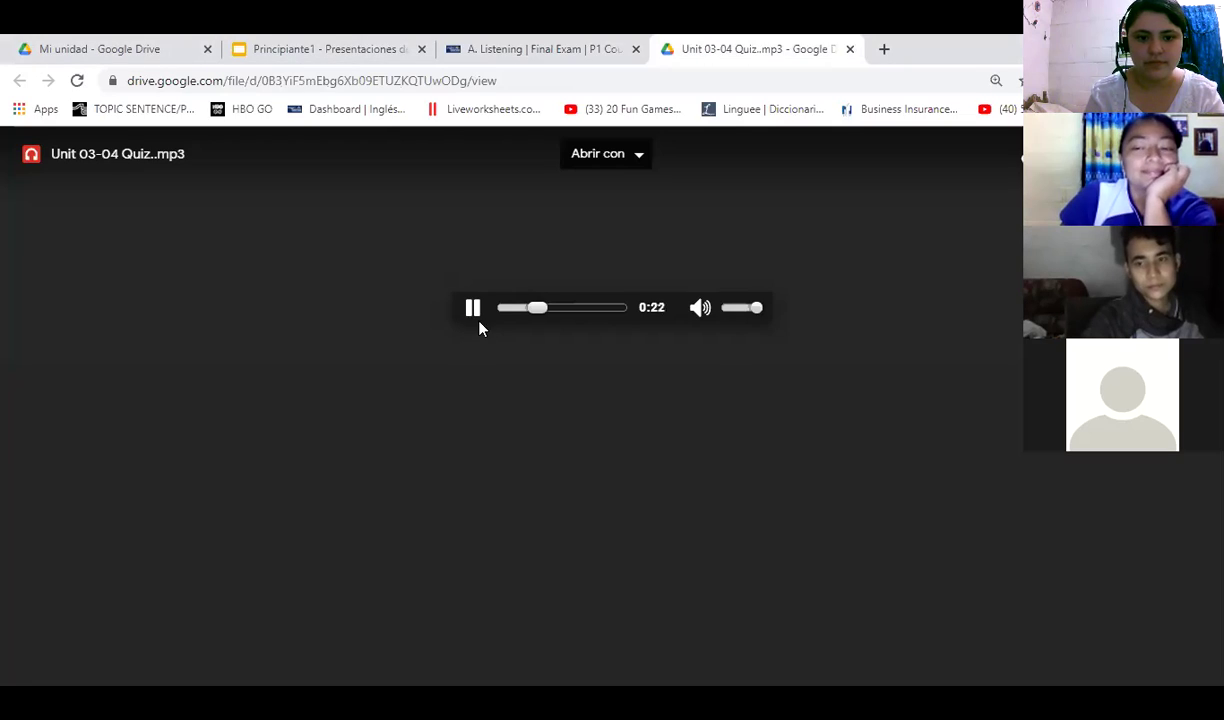
pyautogui.click(574, 52)
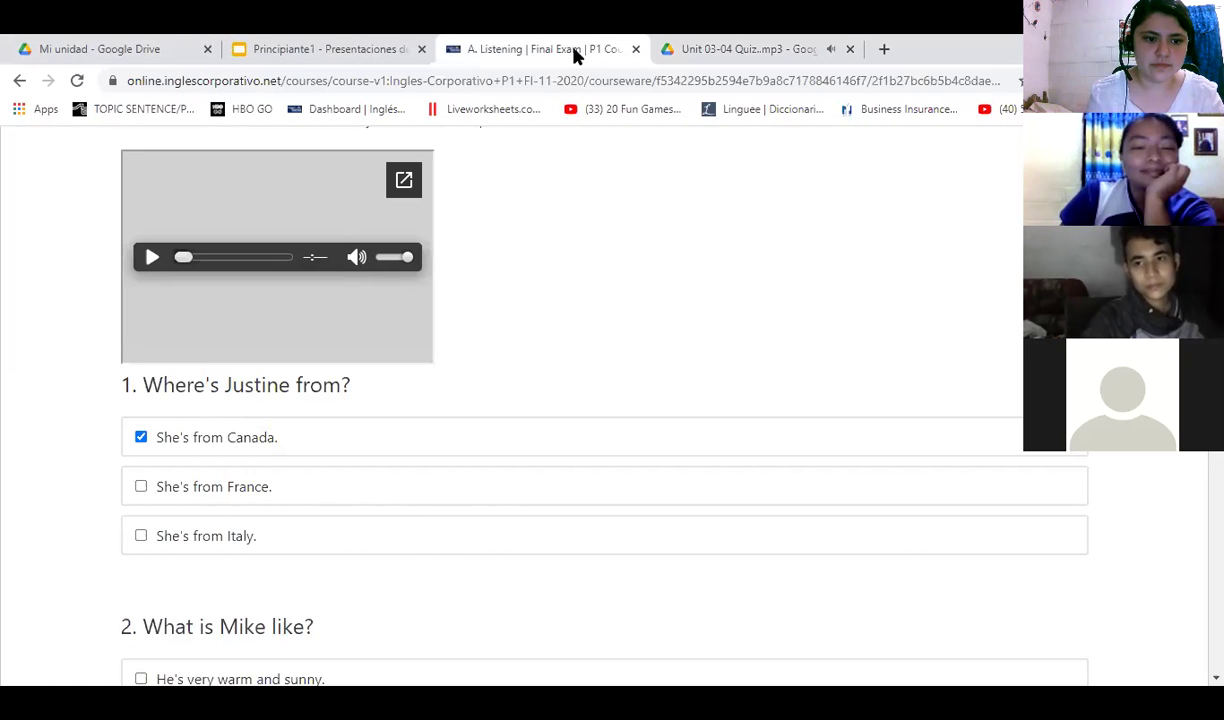
pyautogui.scroll(-5, 443, 388)
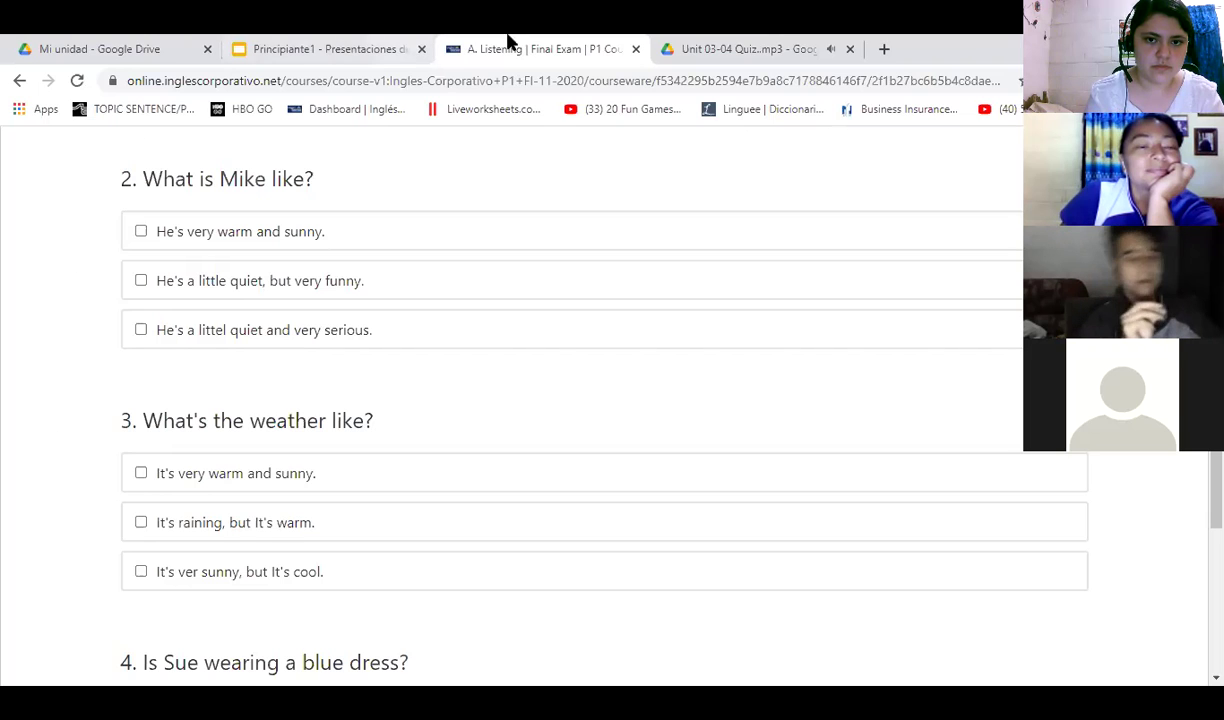
pyautogui.click(755, 49)
pyautogui.click(472, 308)
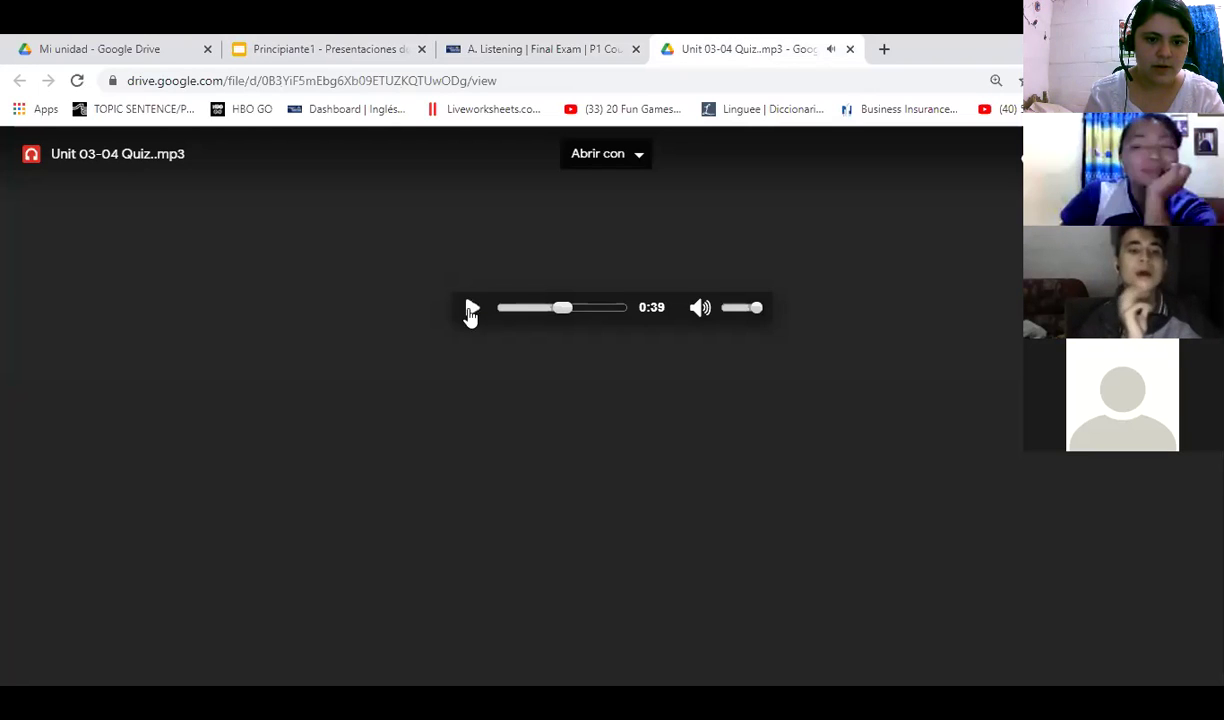
pyautogui.hotkey('ctrl', 'shift', 'Tab')
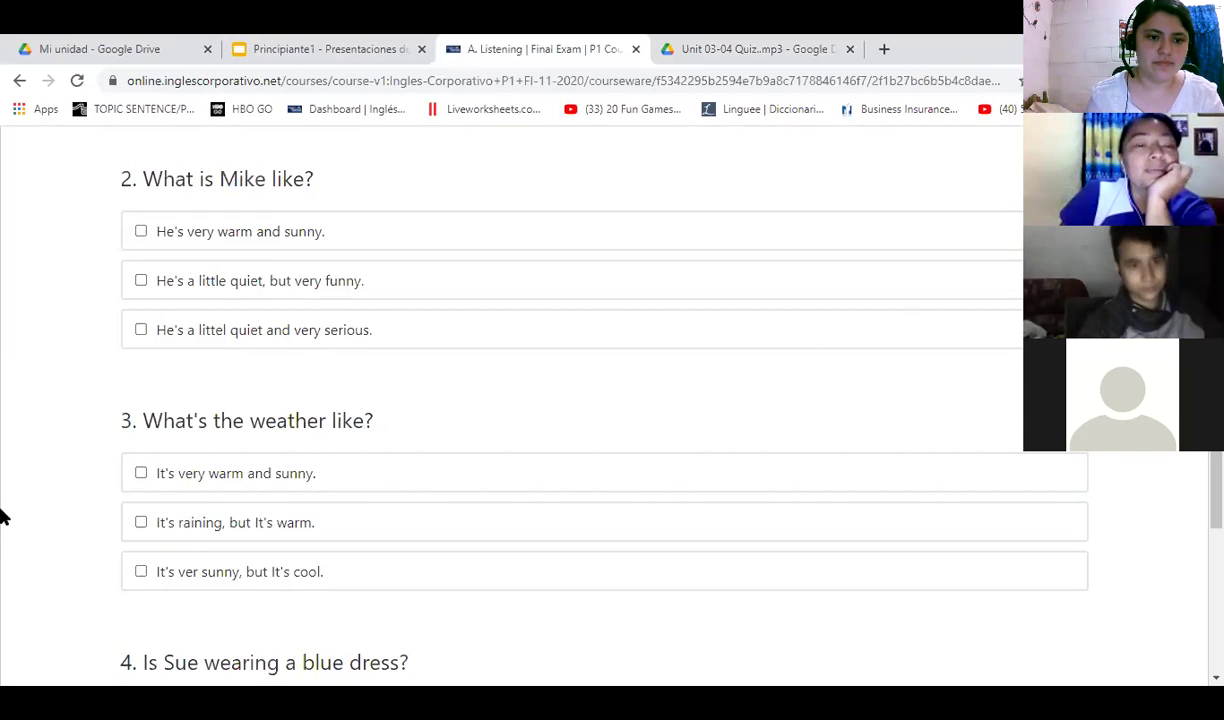
pyautogui.click(397, 285)
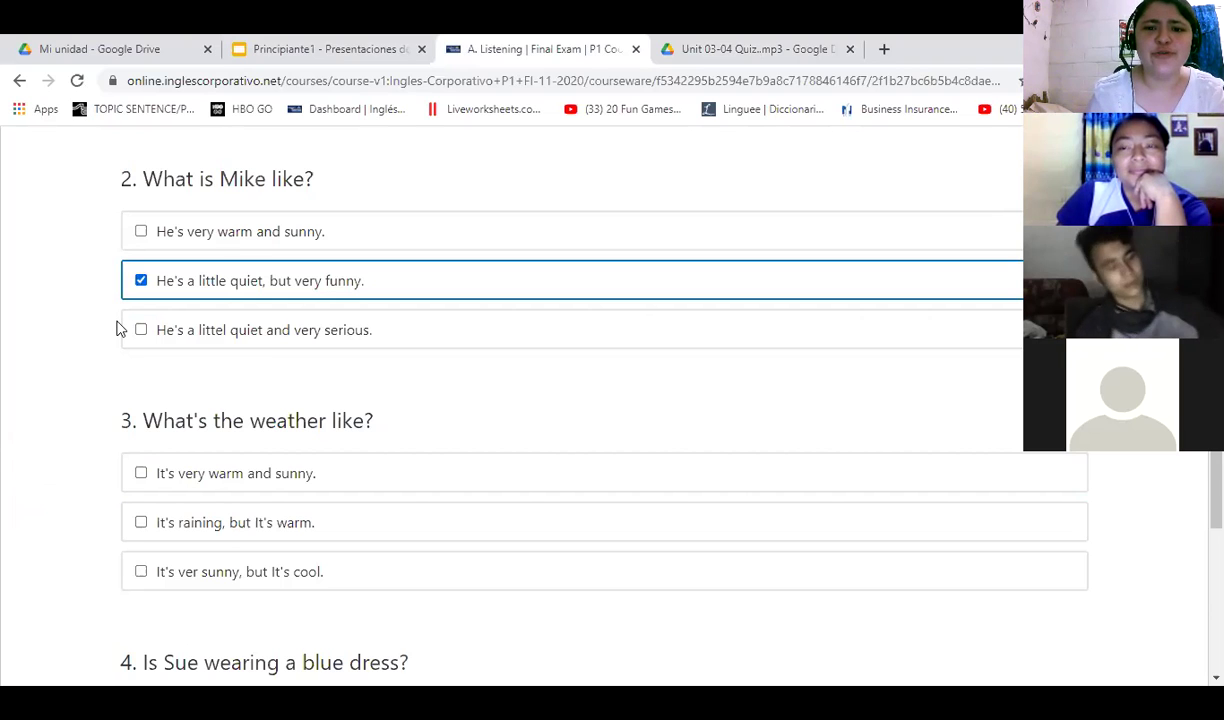
# - Resume the quiz audio up to 1:00, pause it, and answer question 3 with "It's raining, but It's warm."
pyautogui.click(728, 47)
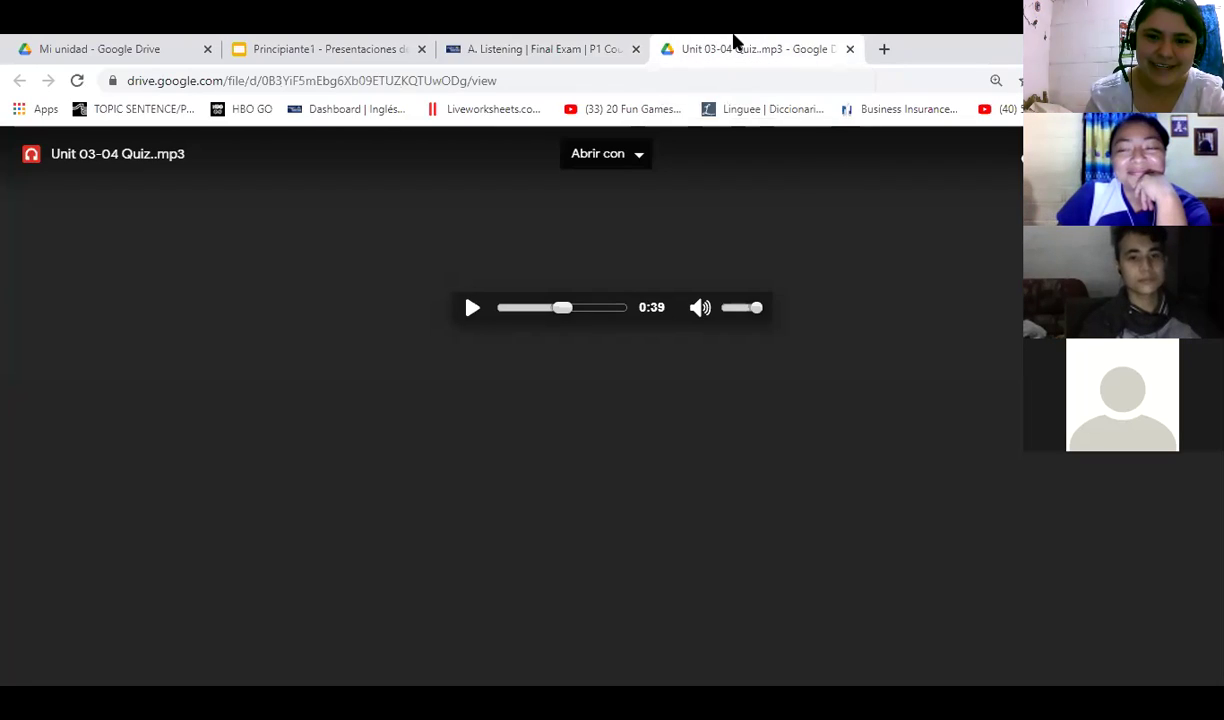
pyautogui.click(472, 307)
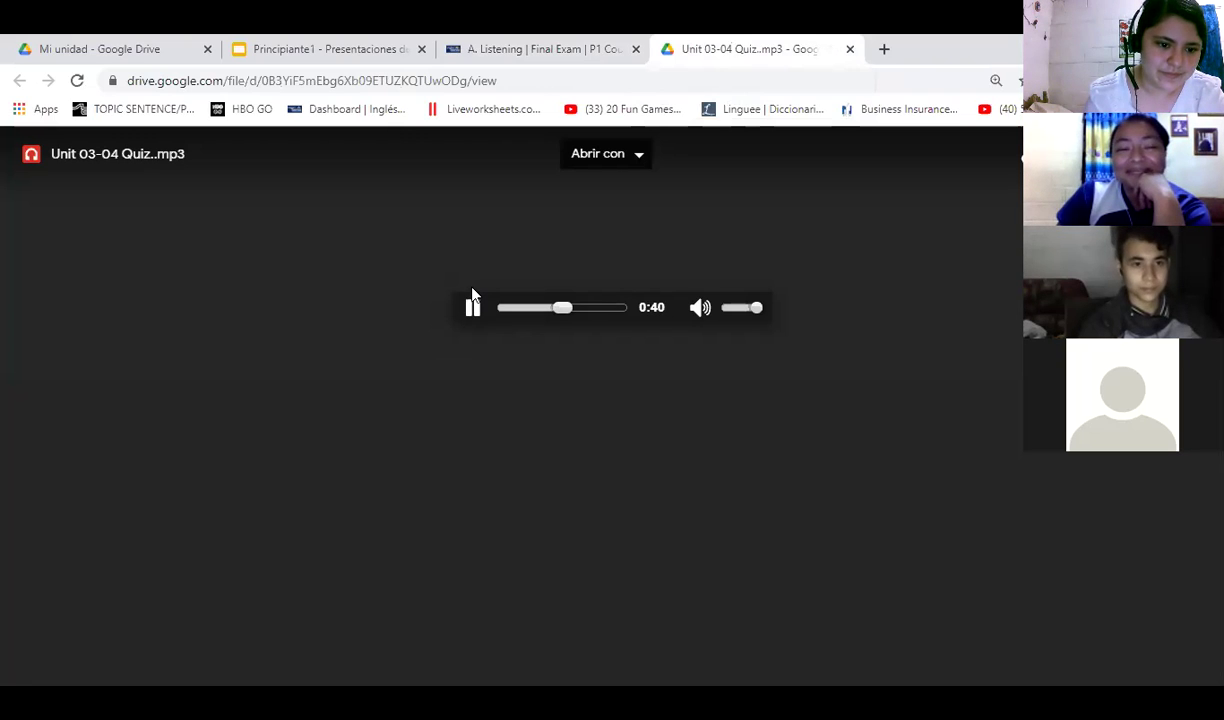
pyautogui.hotkey('ctrl', 'shift', 'Tab')
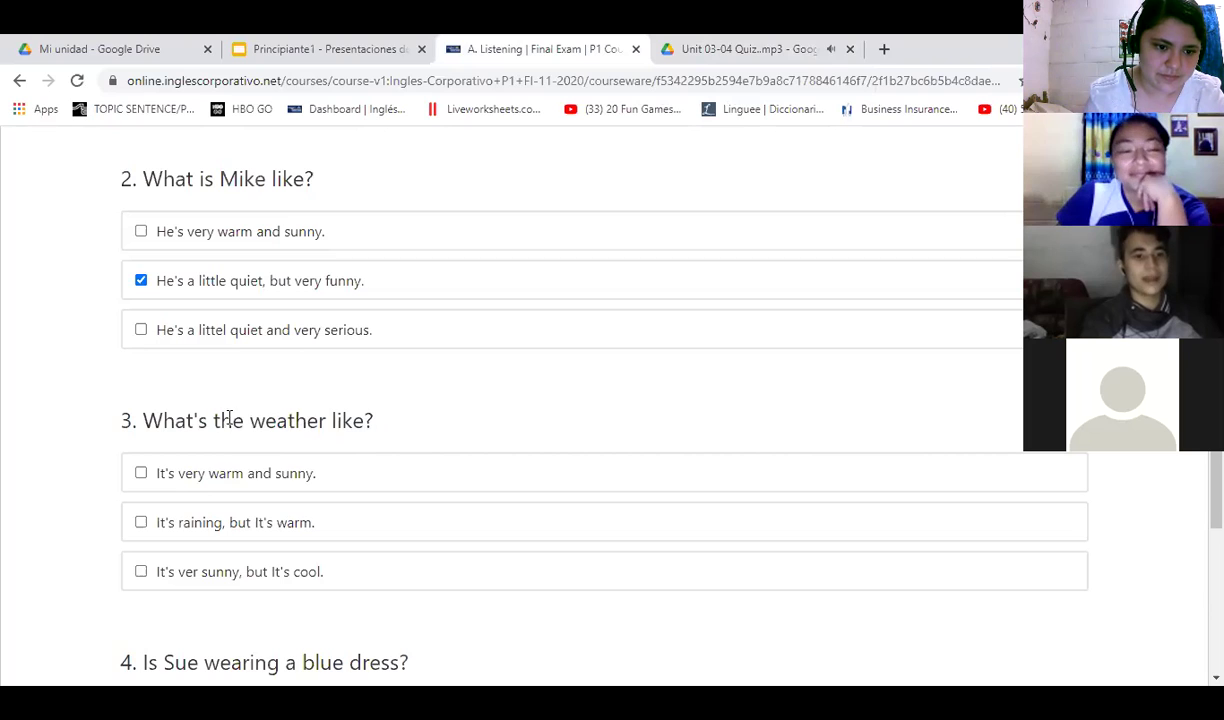
pyautogui.scroll(-2, 262, 432)
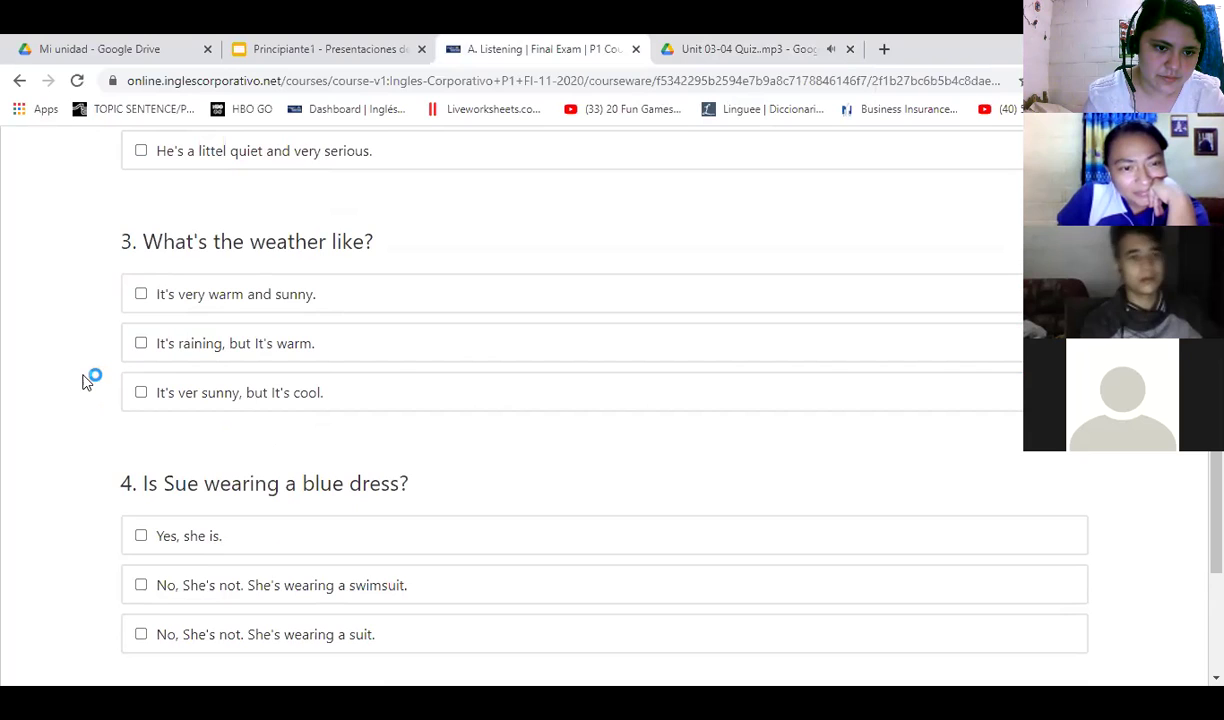
pyautogui.click(776, 47)
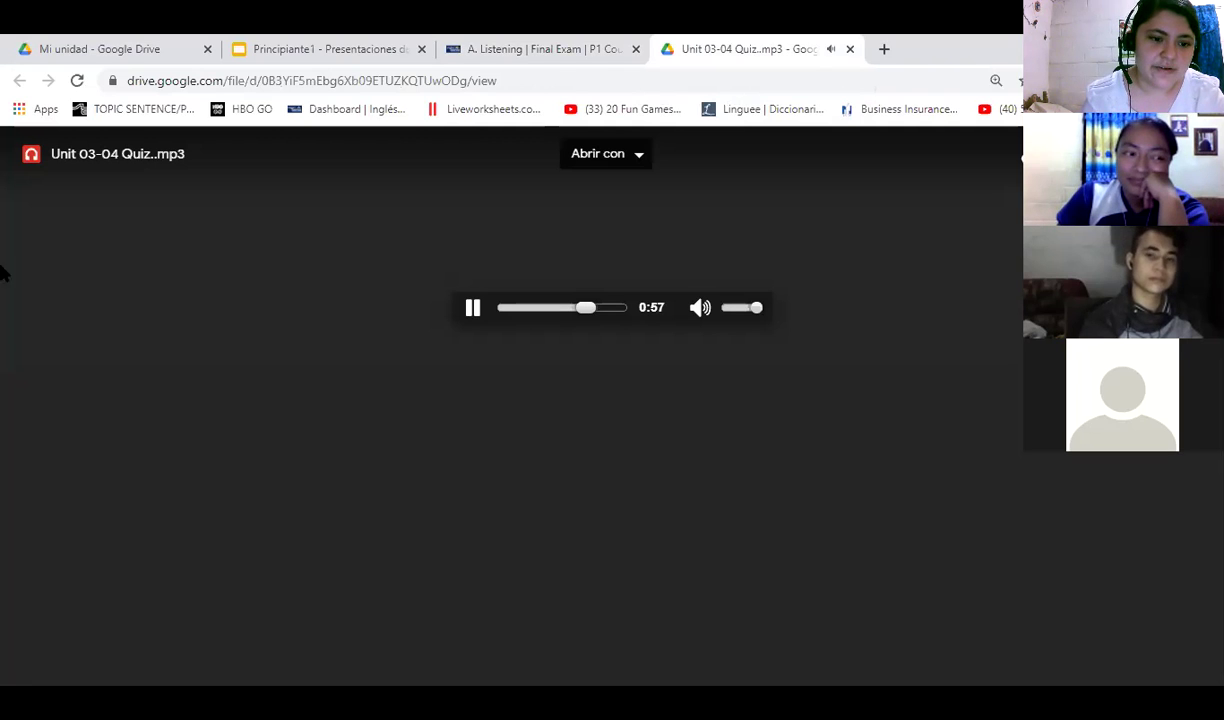
pyautogui.hotkey('ctrl', 'shift', 'Tab')
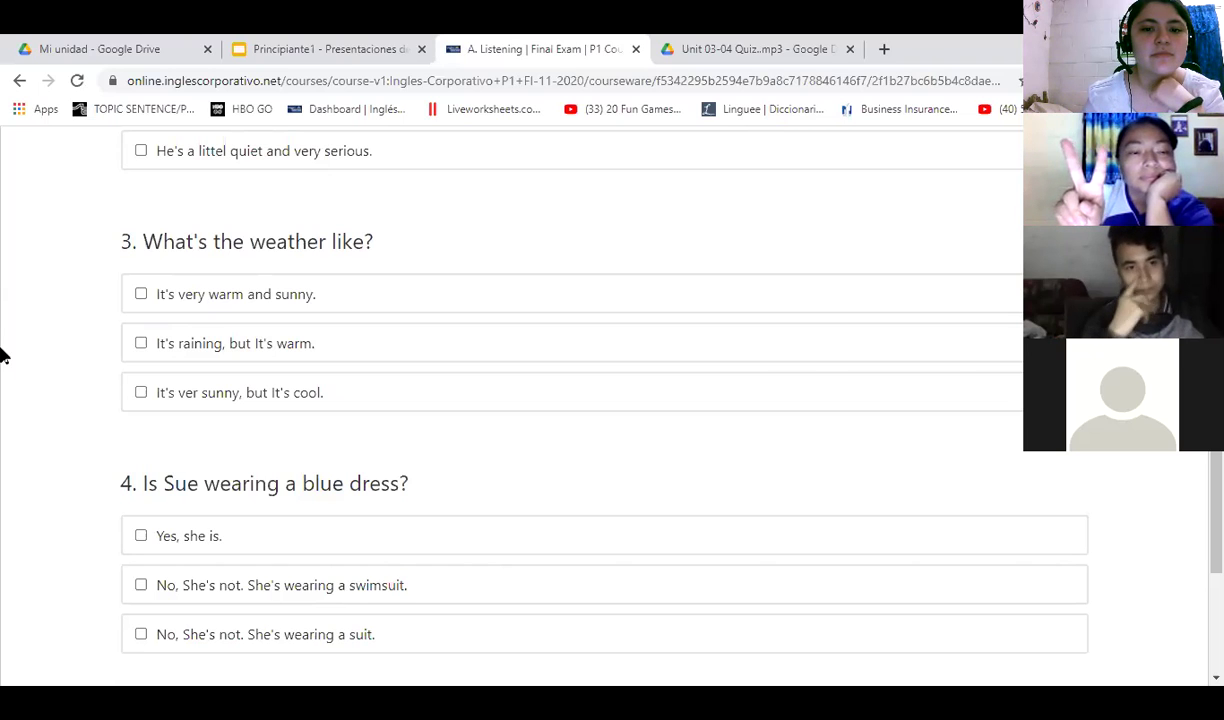
pyautogui.click(206, 361)
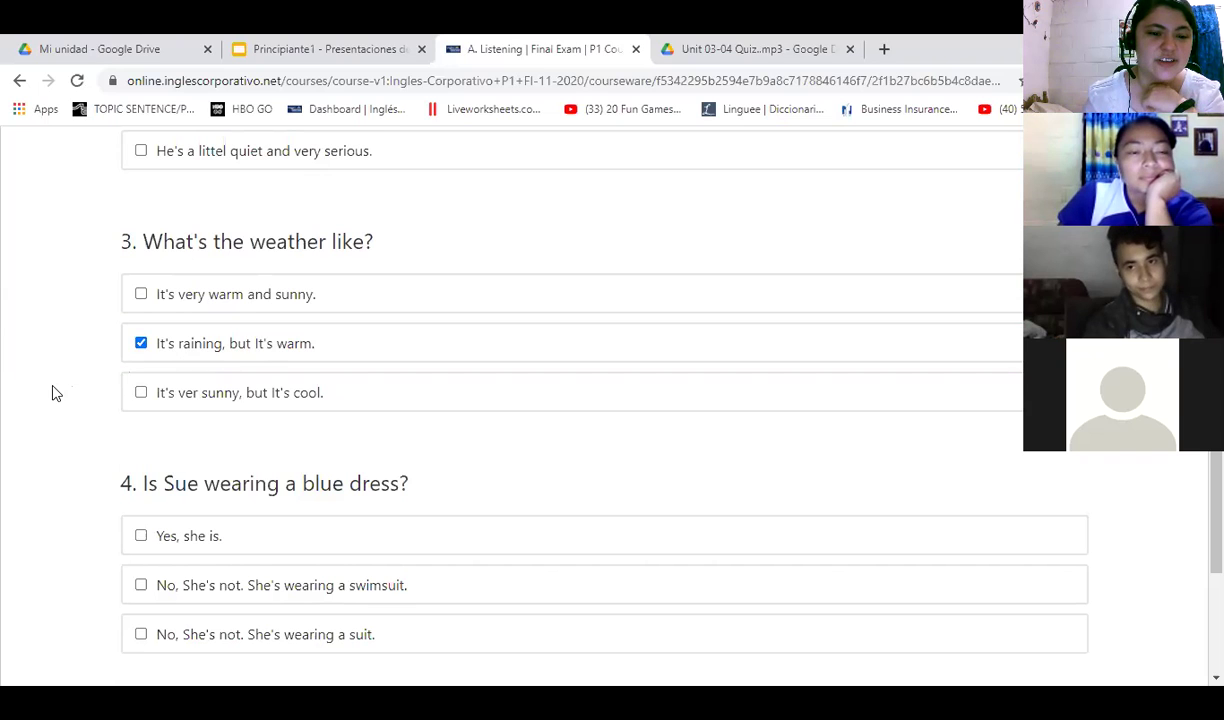
# - Read question 4, try to resume the quiz audio from 1:00, and close the audio player page
pyautogui.scroll(-2, 50, 394)
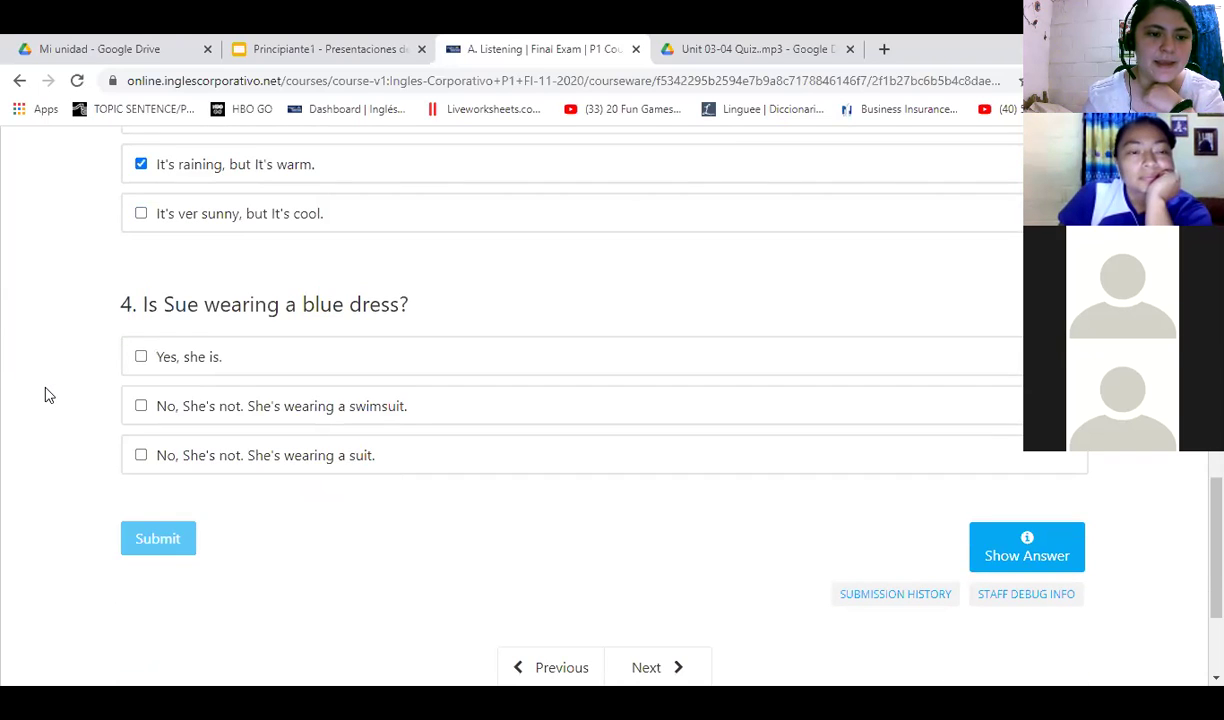
pyautogui.scroll(-2, 48, 385)
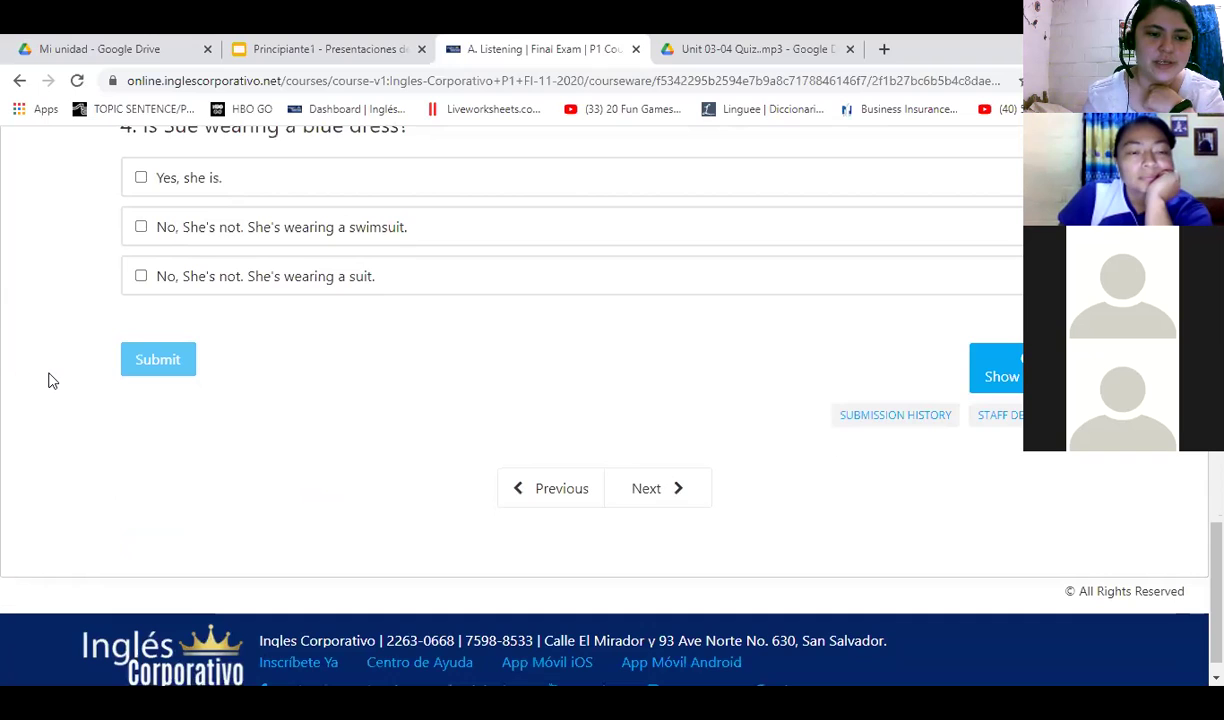
pyautogui.scroll(2, 51, 378)
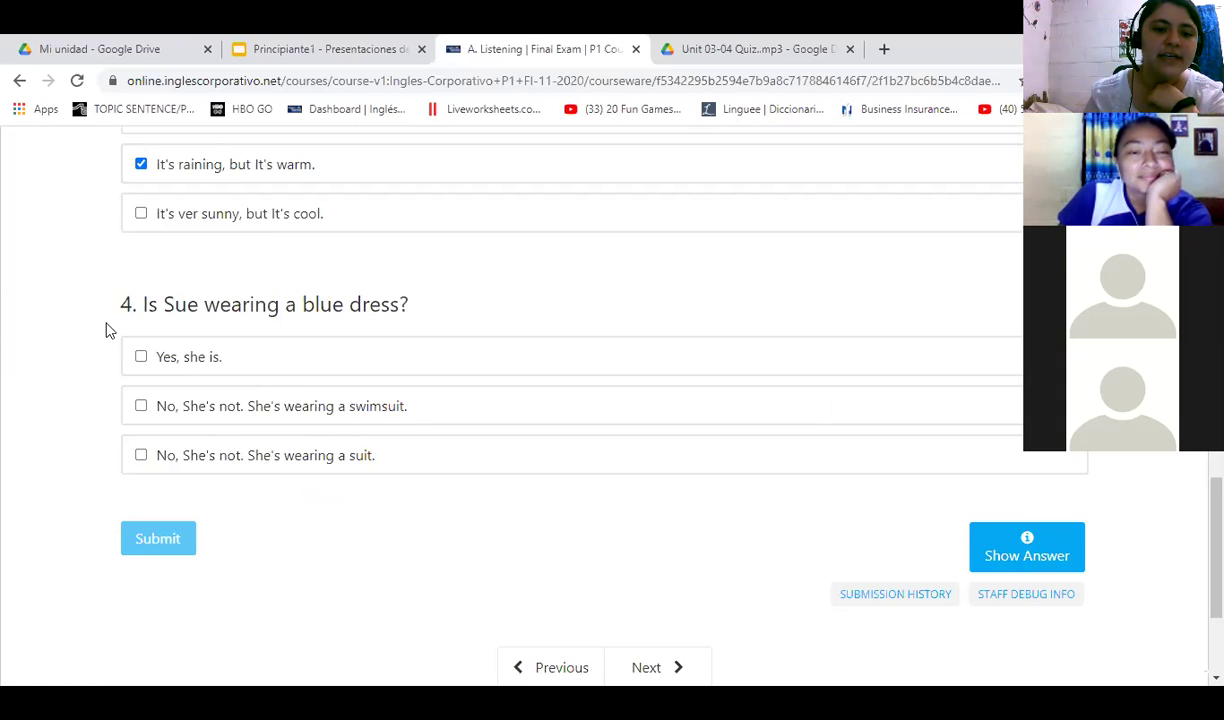
pyautogui.hotkey('ctrl', 'Tab')
pyautogui.click(473, 310)
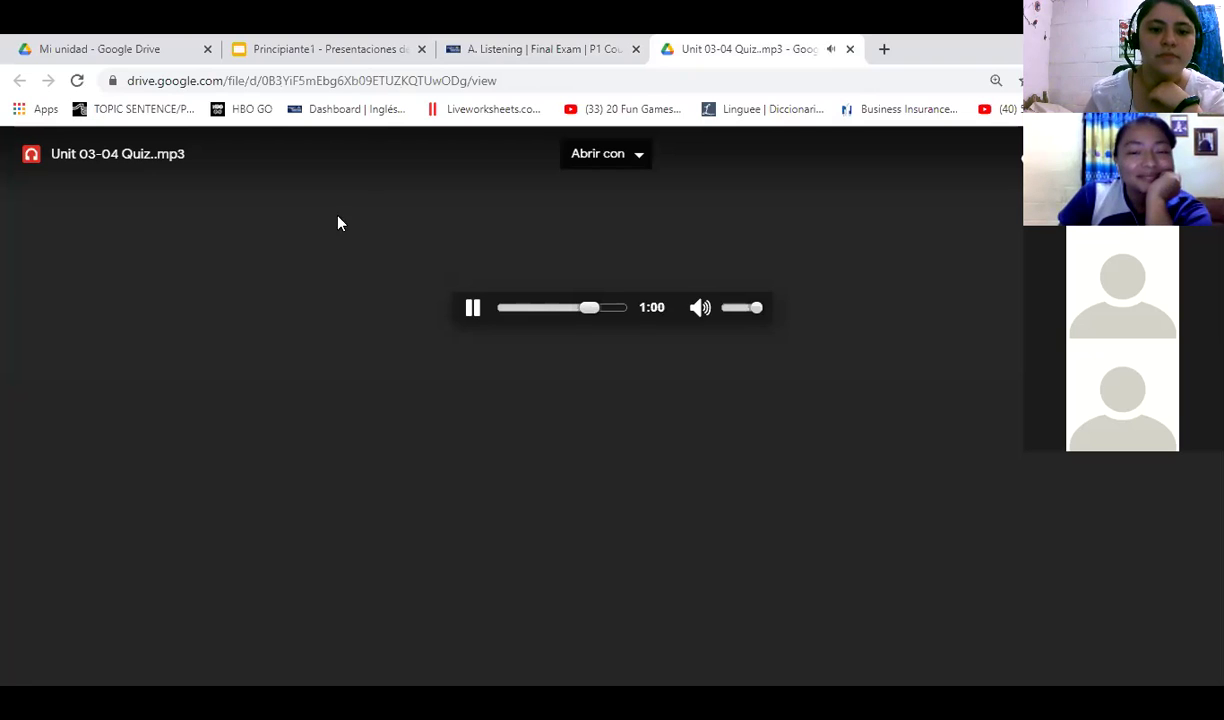
pyautogui.click(472, 310)
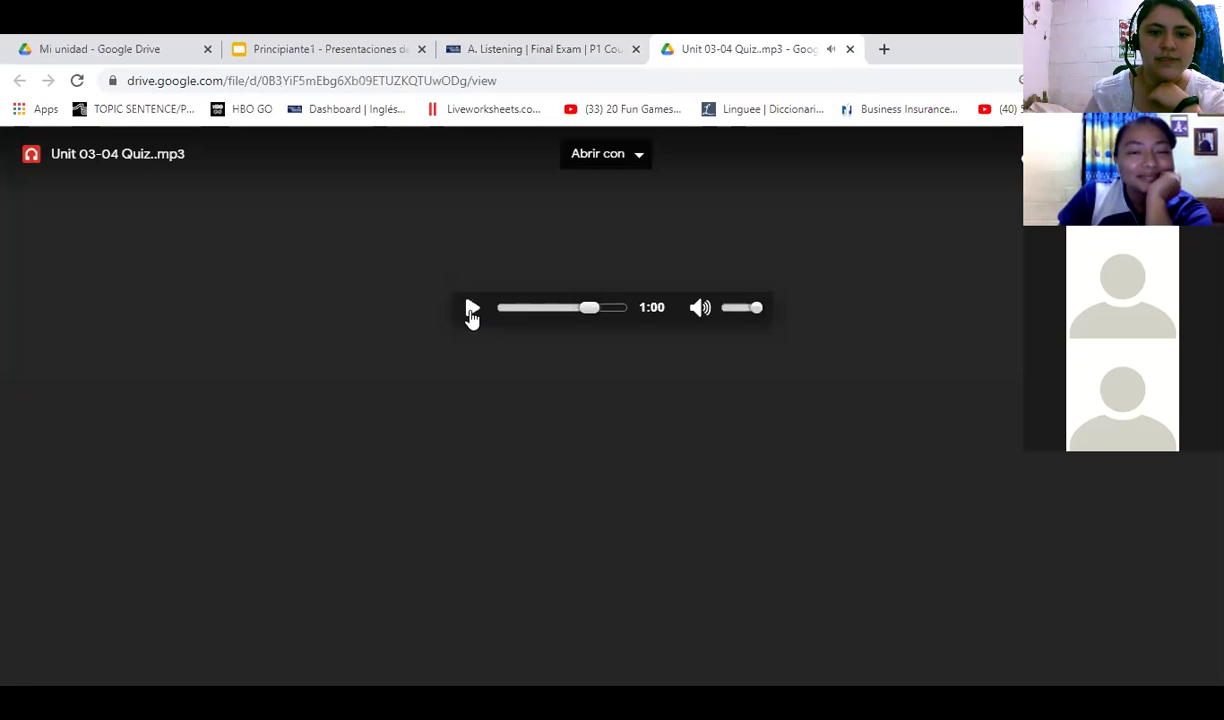
pyautogui.click(472, 310)
pyautogui.click(472, 310)
pyautogui.click(850, 49)
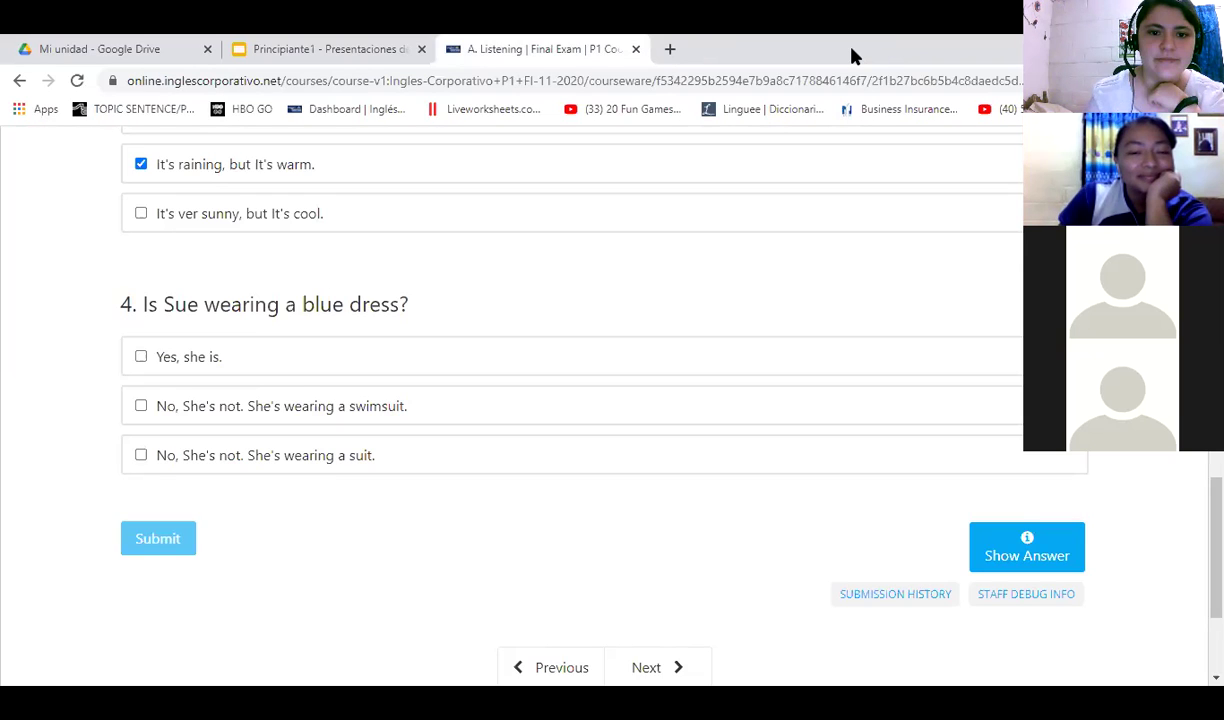
# - Reopen the Unit 03-04 Quiz audio from the exam page in its own window and play it from about 1:00
pyautogui.scroll(10, 153, 320)
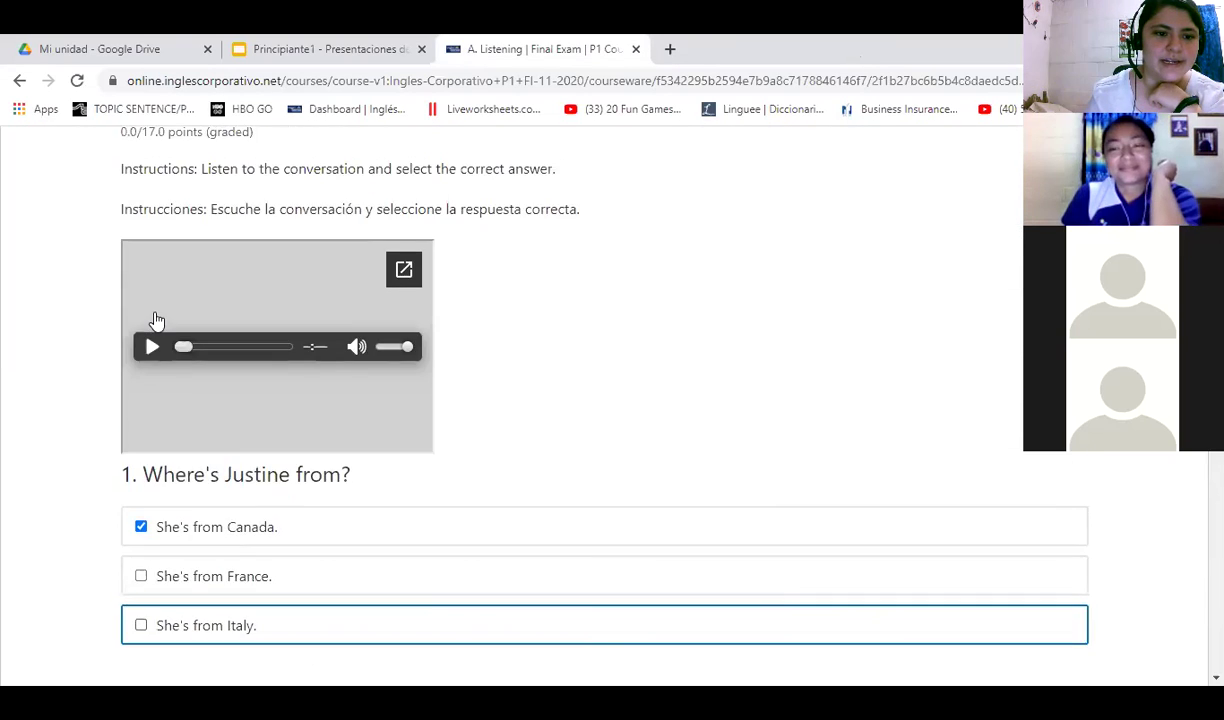
pyautogui.click(404, 270)
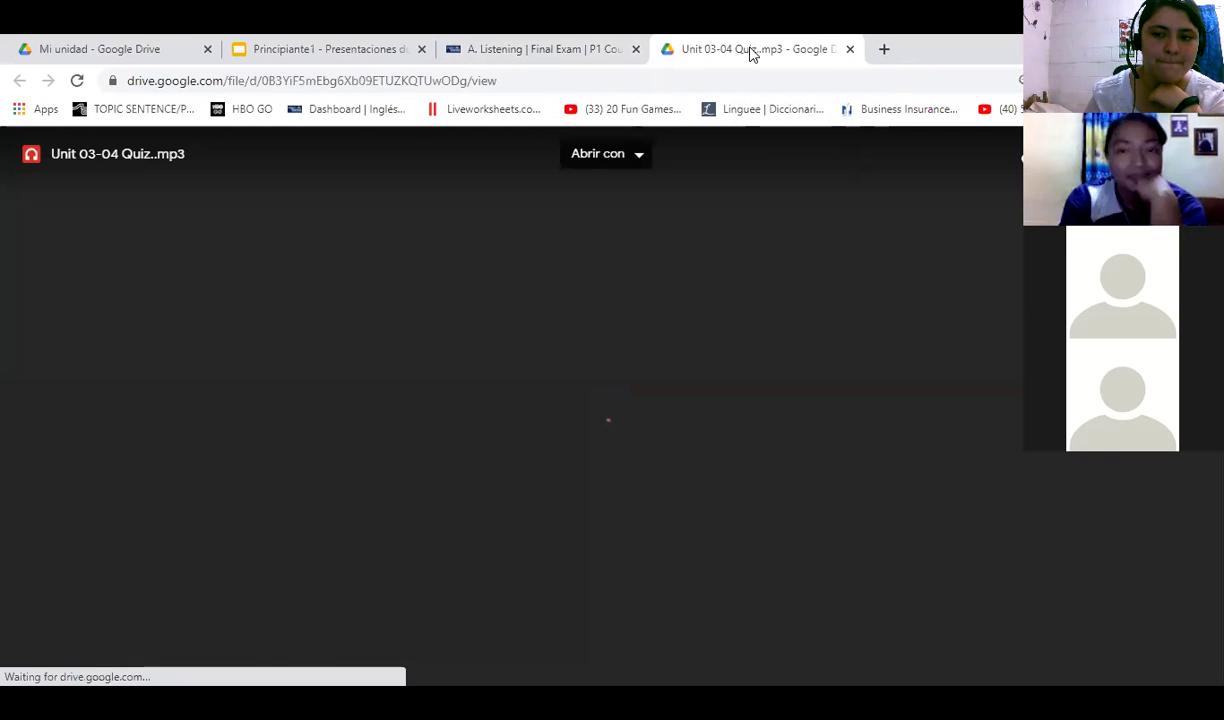
pyautogui.click(470, 308)
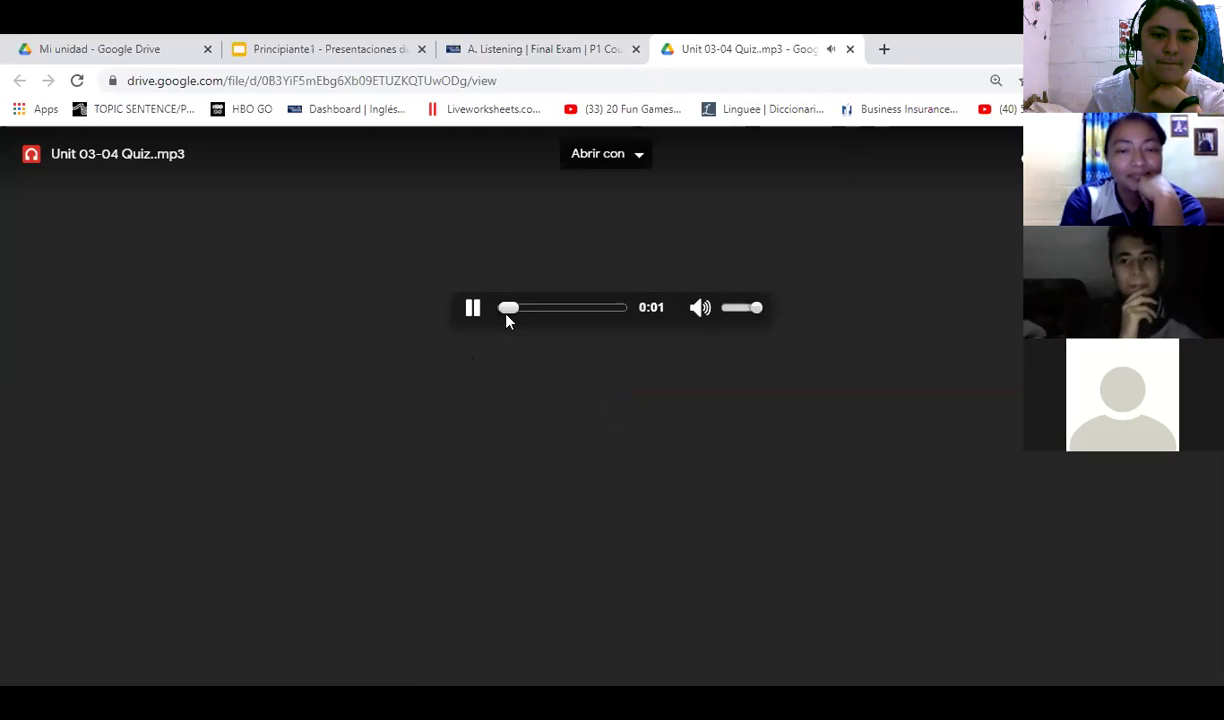
pyautogui.moveTo(506, 309); pyautogui.dragTo(587, 317)
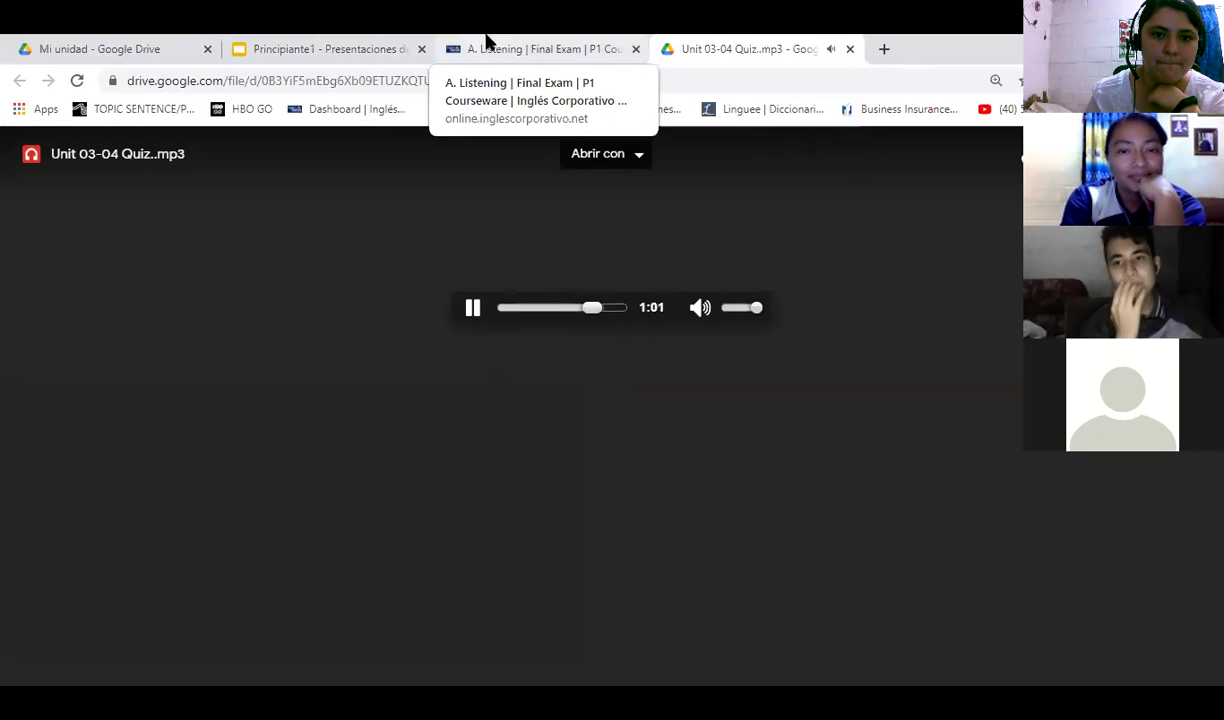
# - Answer question 4 with "No, She's not. She's wearing a suit." and submit the A. Listening section for grading
pyautogui.click(511, 47)
pyautogui.scroll(-9, 115, 546)
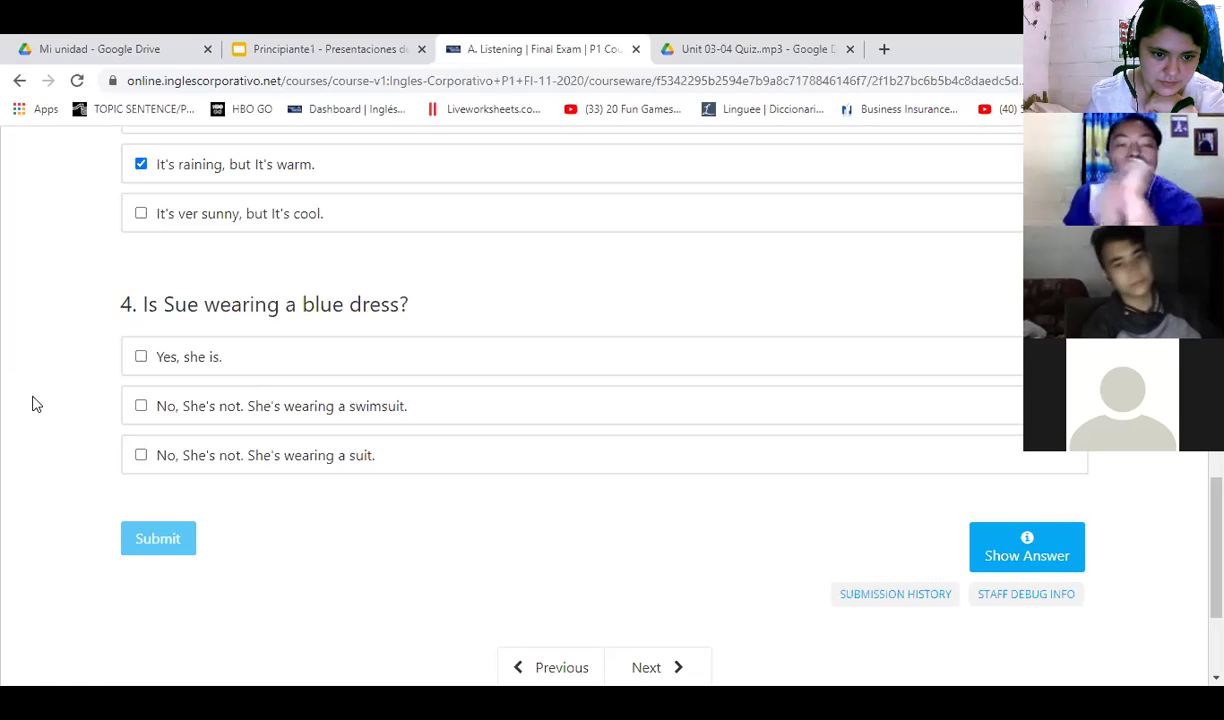
pyautogui.click(141, 455)
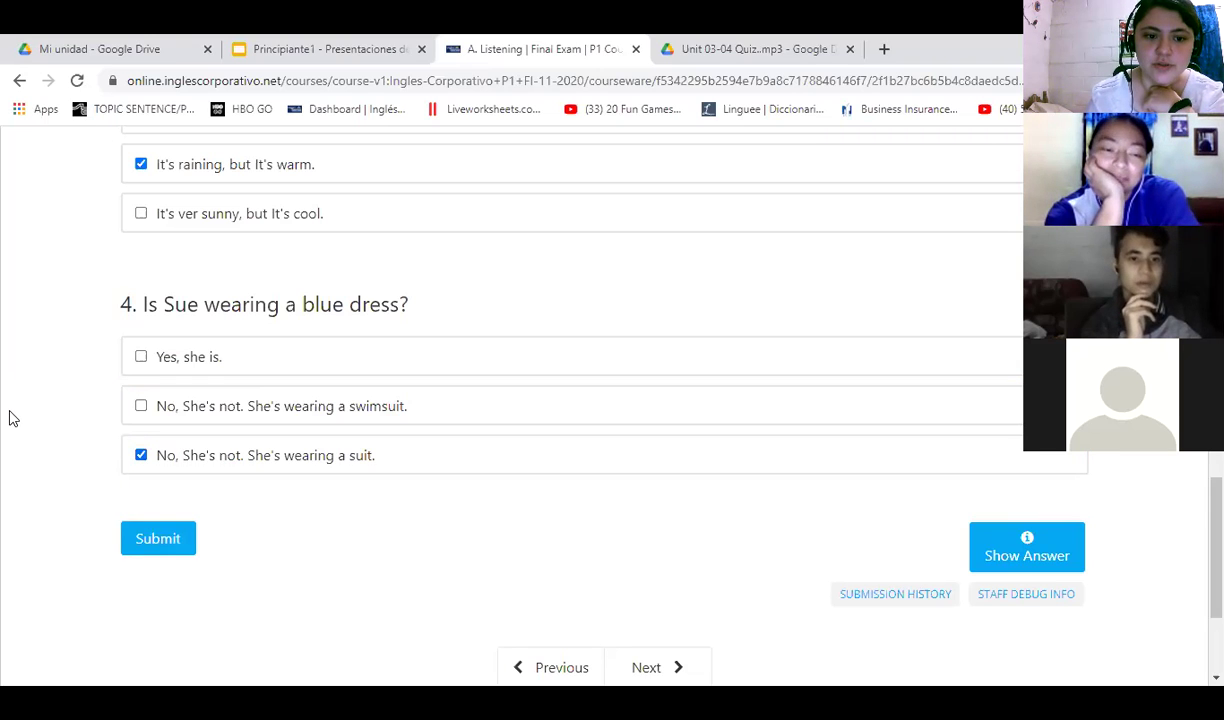
pyautogui.click(181, 540)
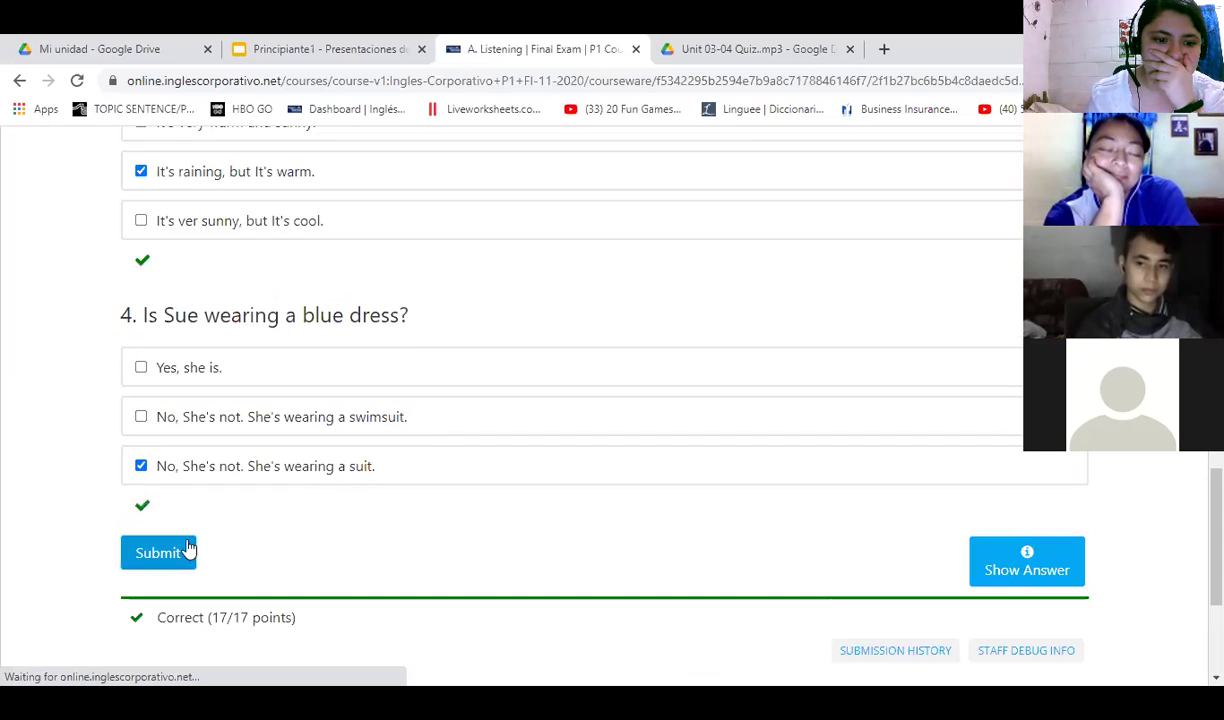
pyautogui.scroll(15, 351, 542)
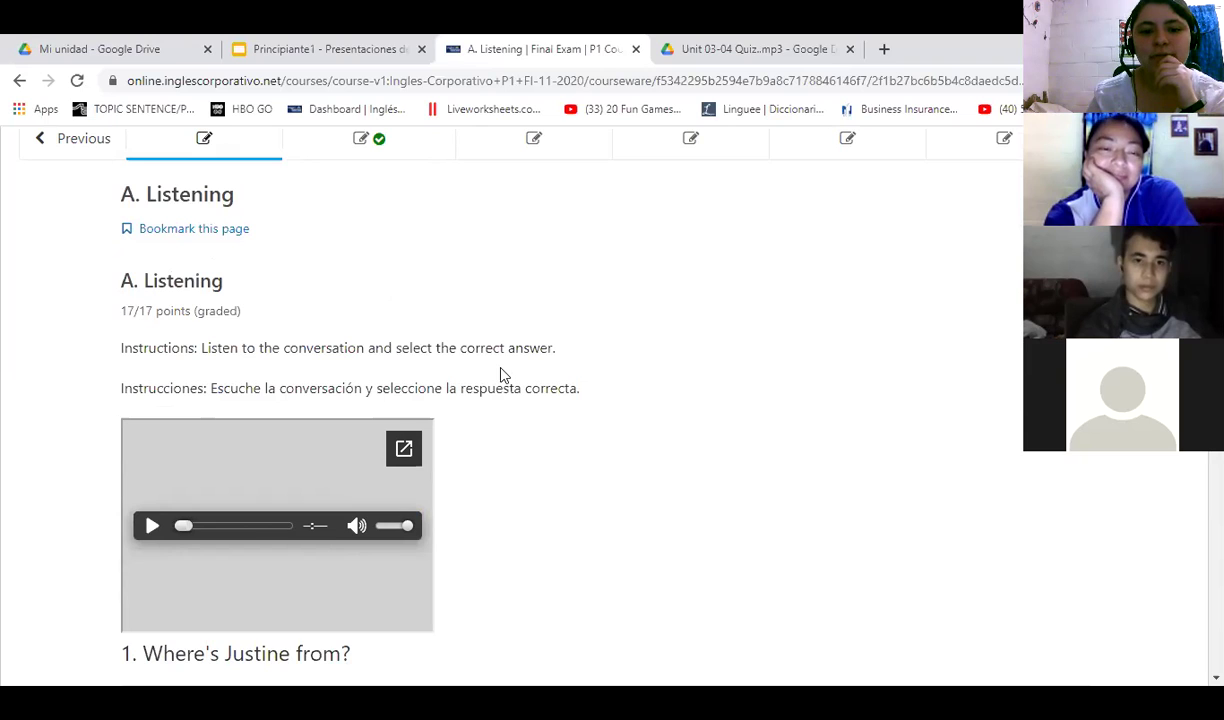
# - Replay the Unit 03-04 Quiz audio from the beginning and pause it at 1:20
pyautogui.hotkey('ctrl', 'Tab')
pyautogui.moveTo(552, 312); pyautogui.dragTo(481, 325)
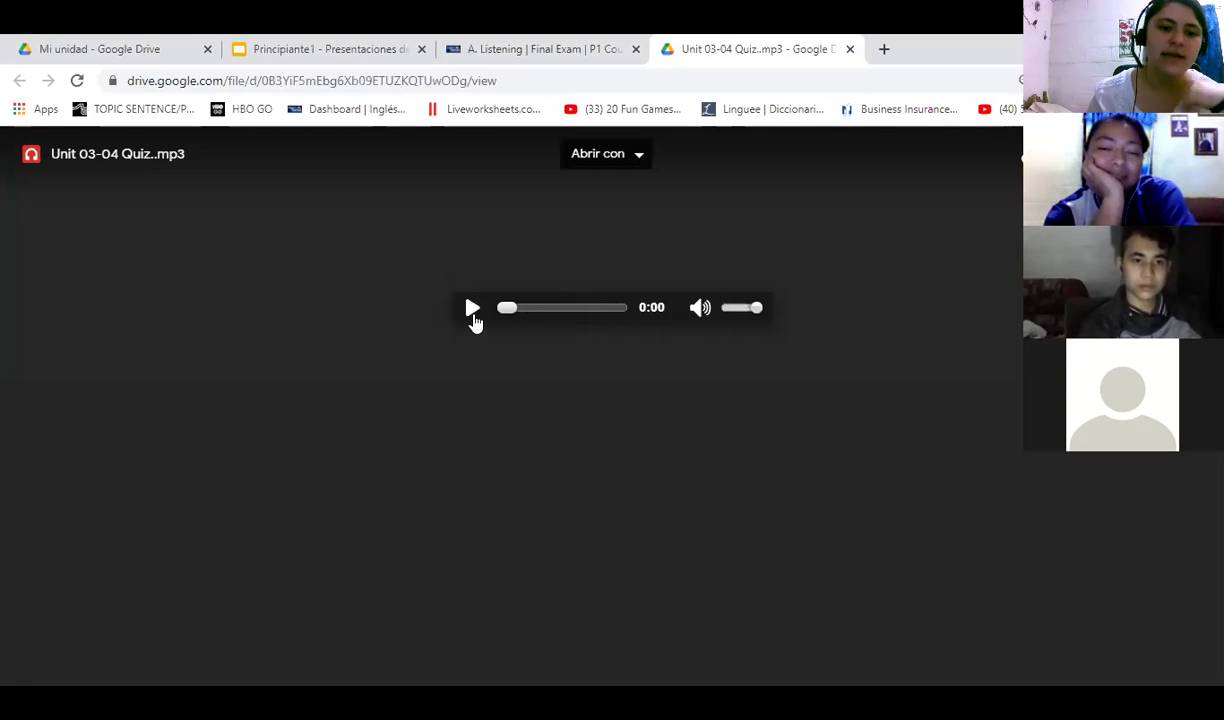
pyautogui.click(473, 317)
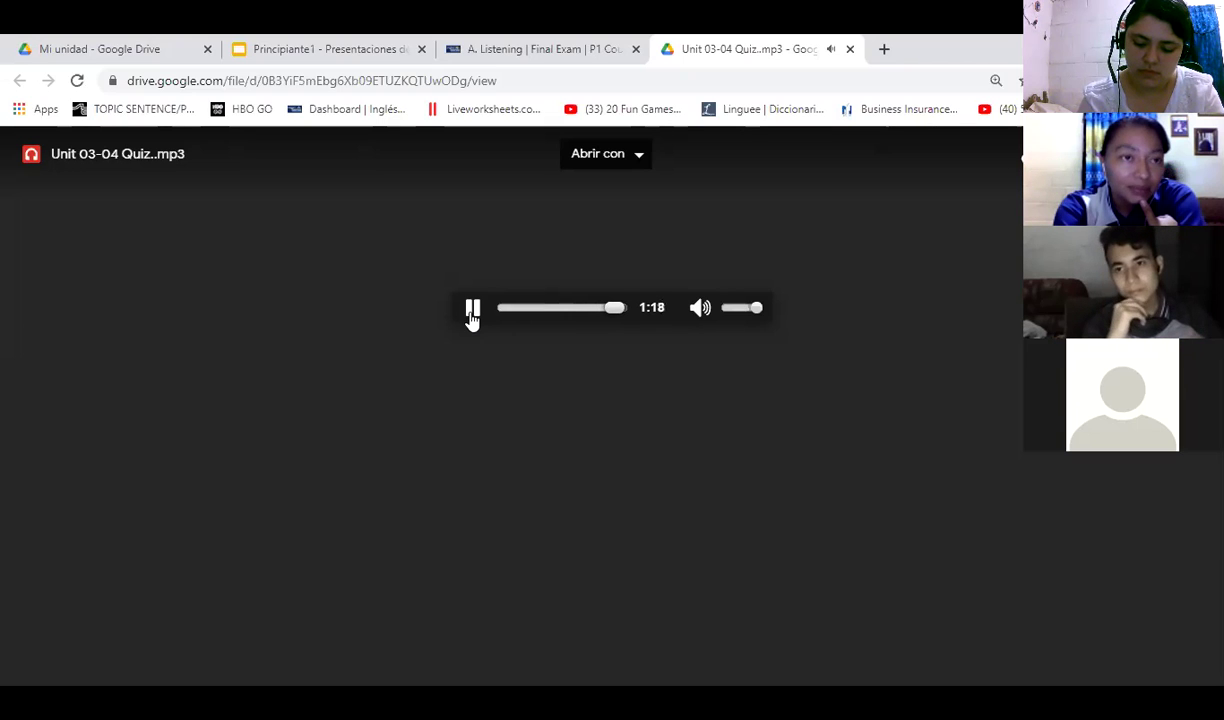
pyautogui.click(472, 312)
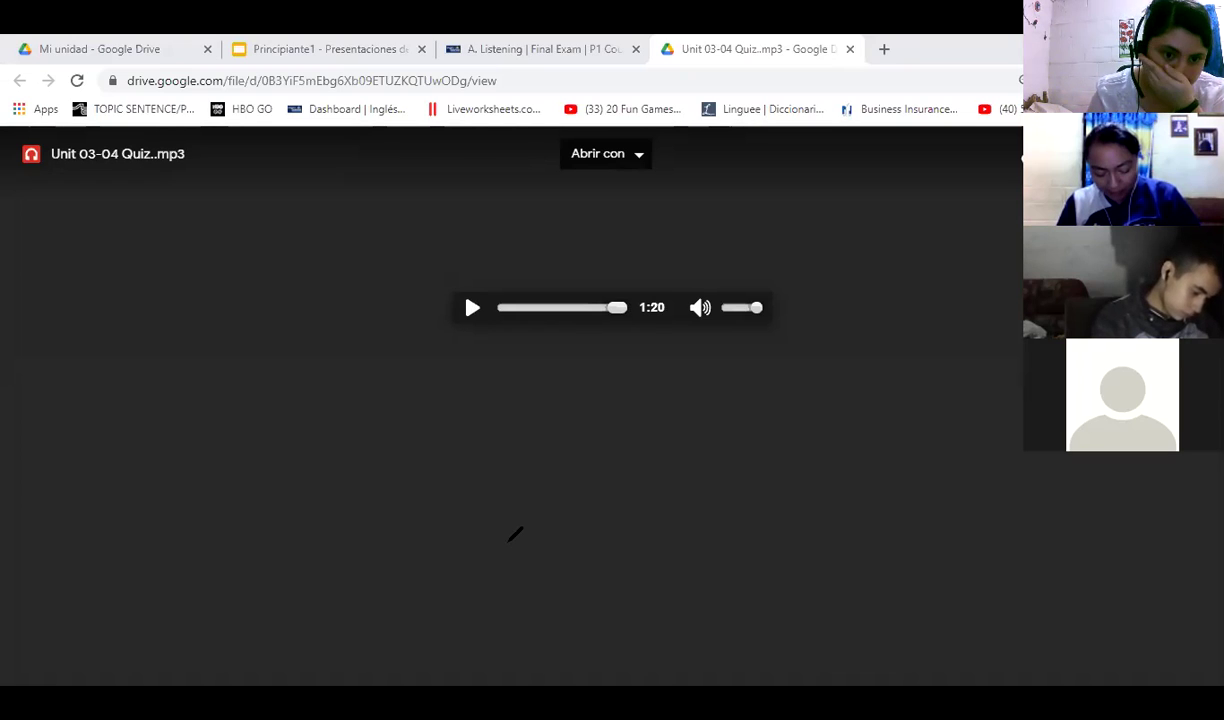
# - Add a text annotation below the audio player with "Interesting" and "Originally" on separate lines
pyautogui.click(560, 426)
pyautogui.write('Interesting')
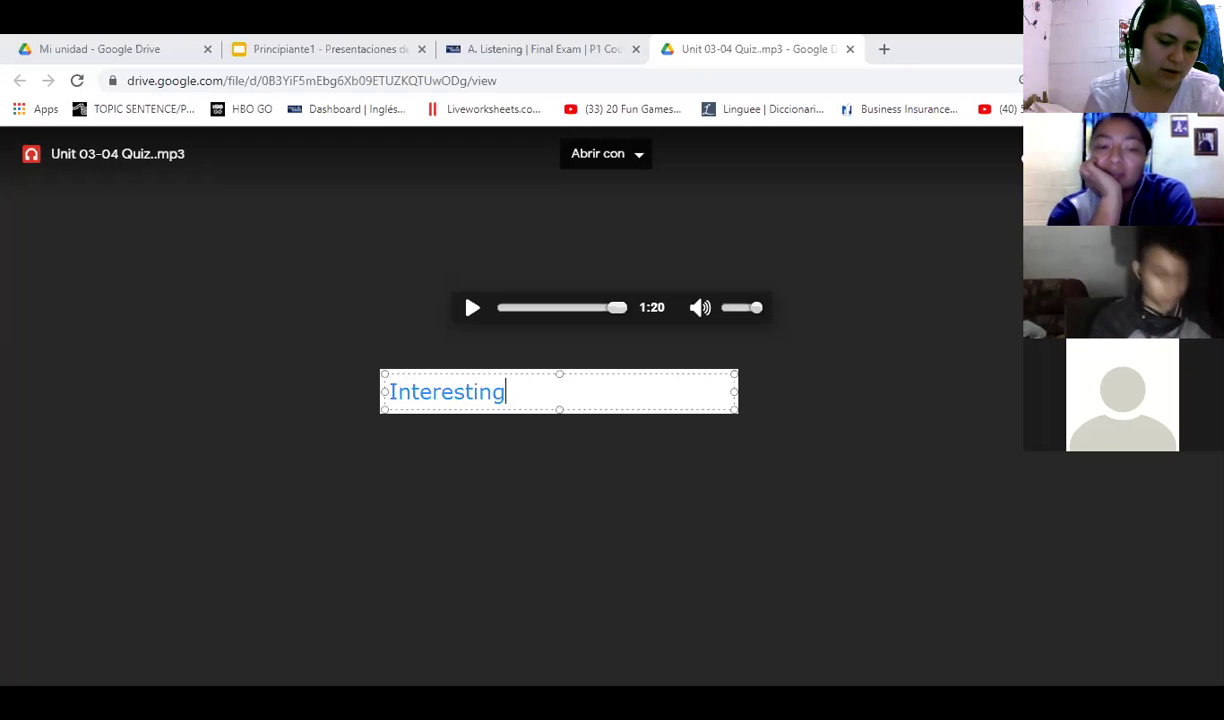
pyautogui.press('Return')
pyautogui.write('ori')
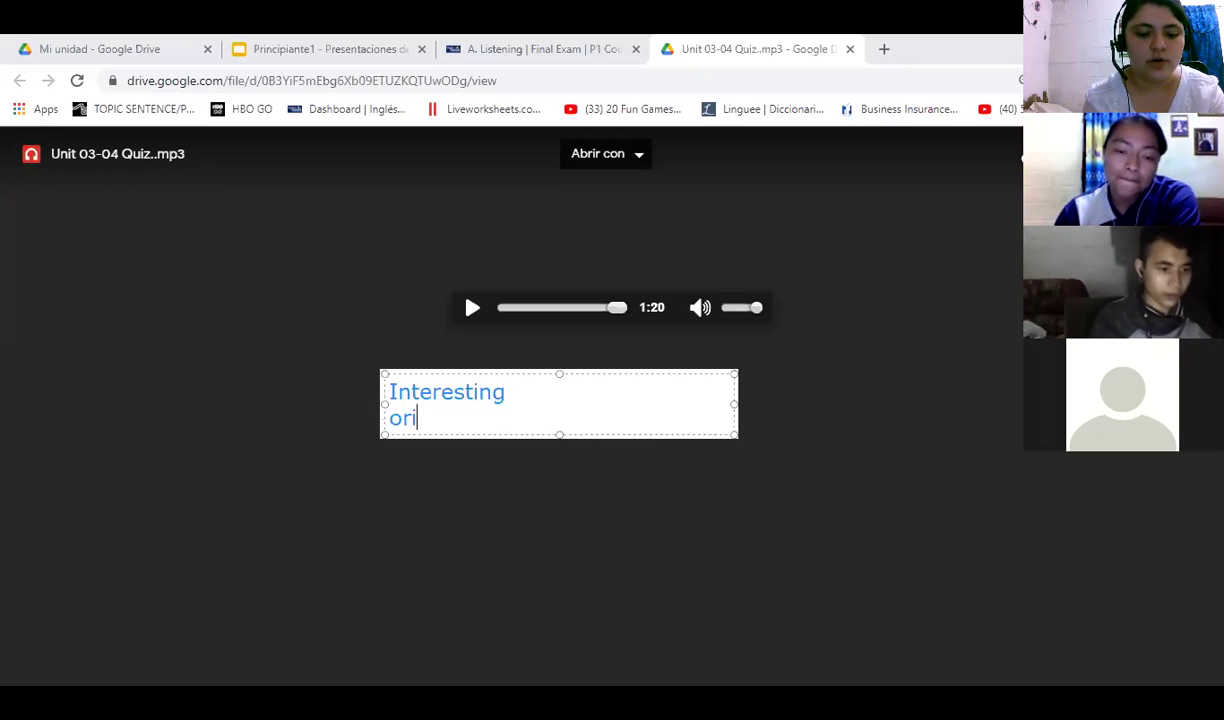
pyautogui.write('gi')
pyautogui.press('BackSpace')
pyautogui.press('BackSpace')
pyautogui.press('BackSpace')
pyautogui.press('BackSpace')
pyautogui.press('BackSpace')
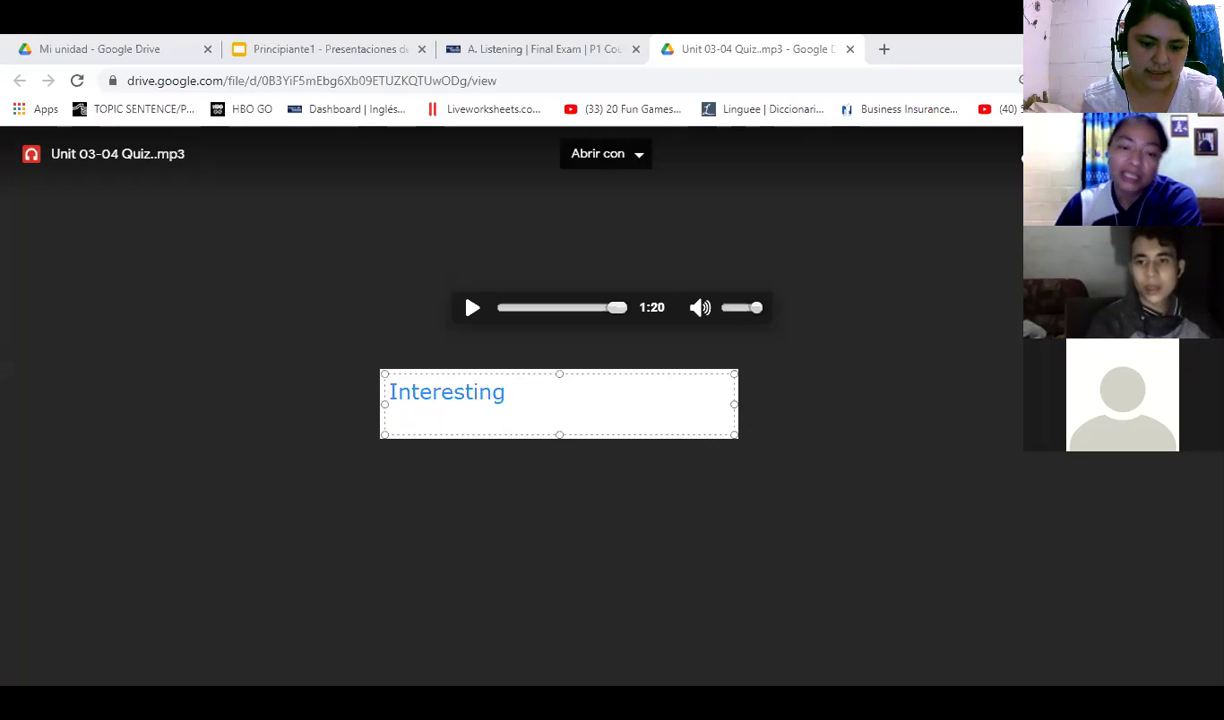
pyautogui.write('Originall')
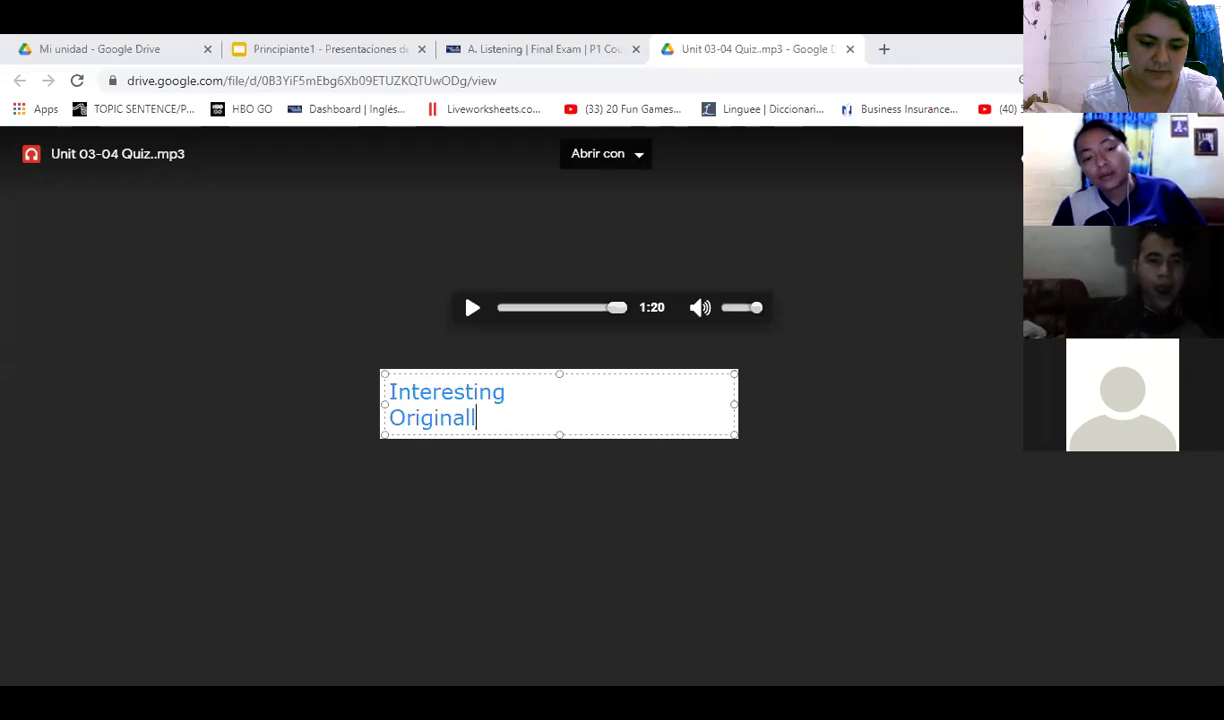
pyautogui.write('y')
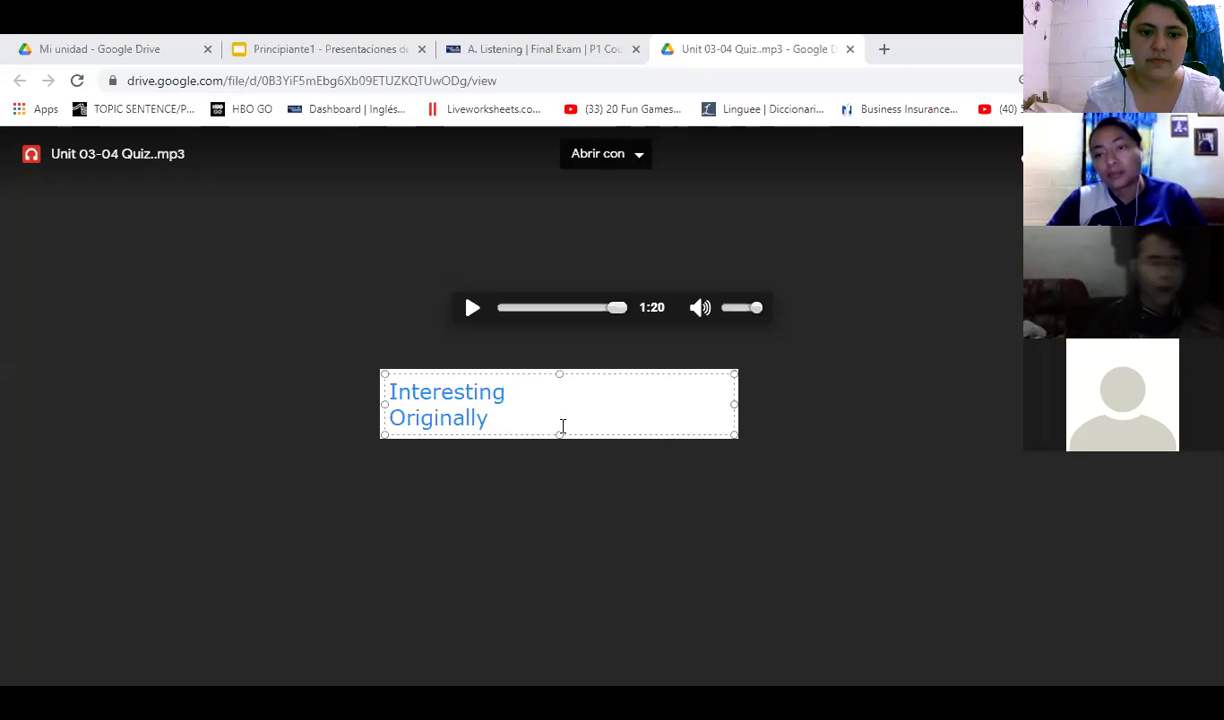
# - Add the lines "It sure is" and "How about you?" to the phrase list in the text annotation
pyautogui.press('Return')
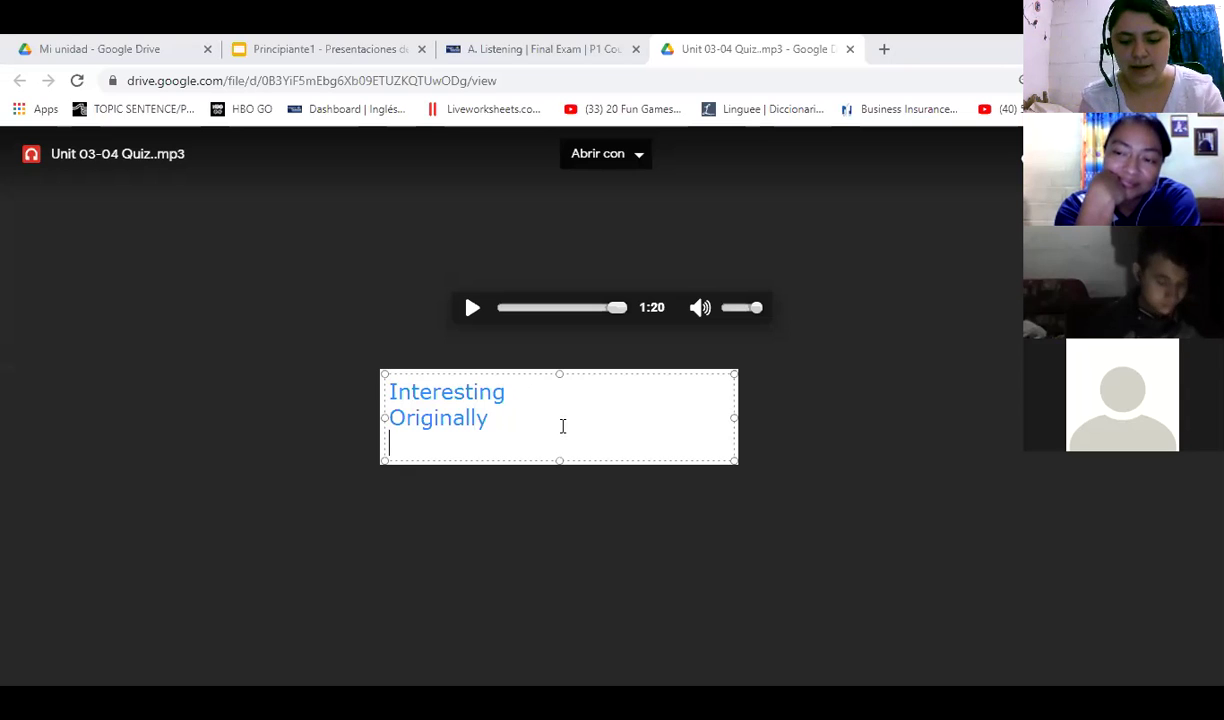
pyautogui.write('It')
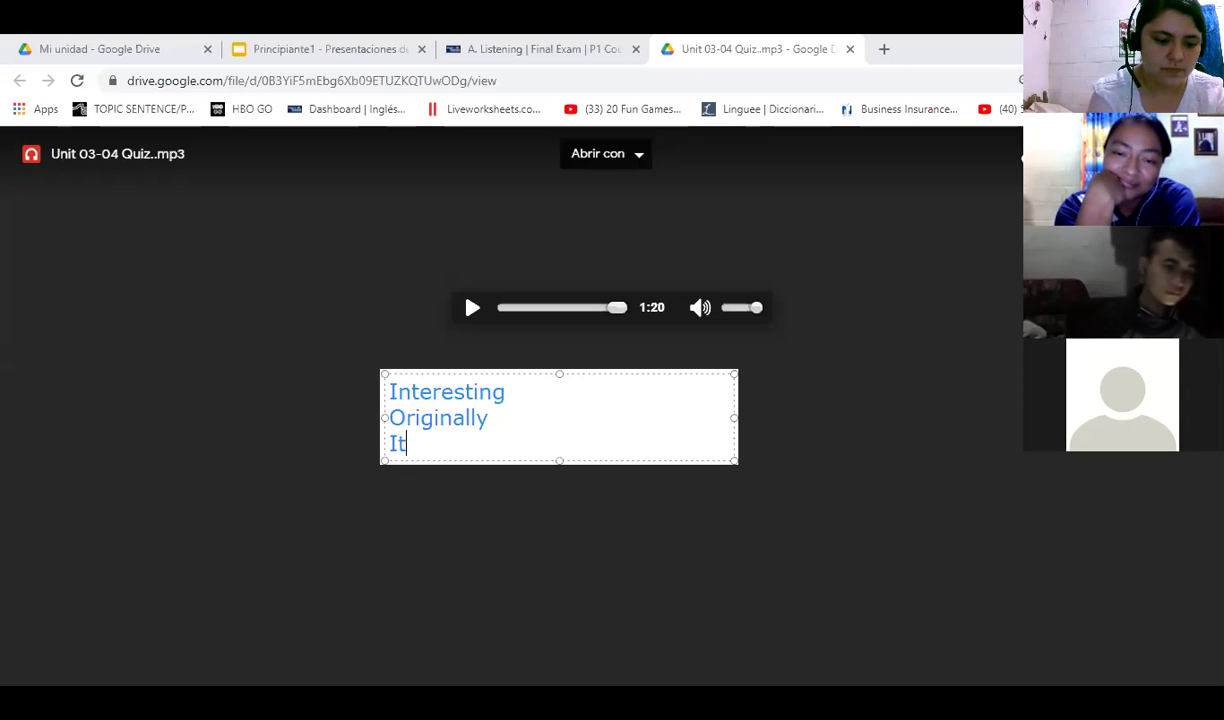
pyautogui.write(' sure is')
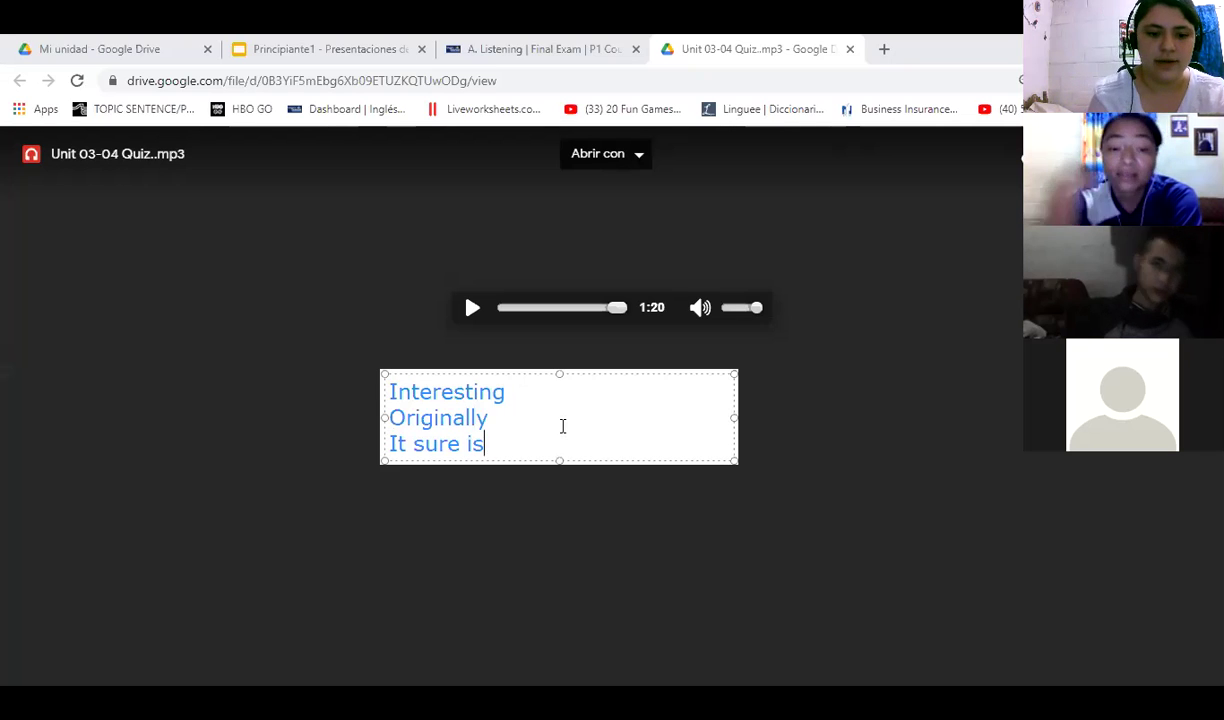
pyautogui.press('Return')
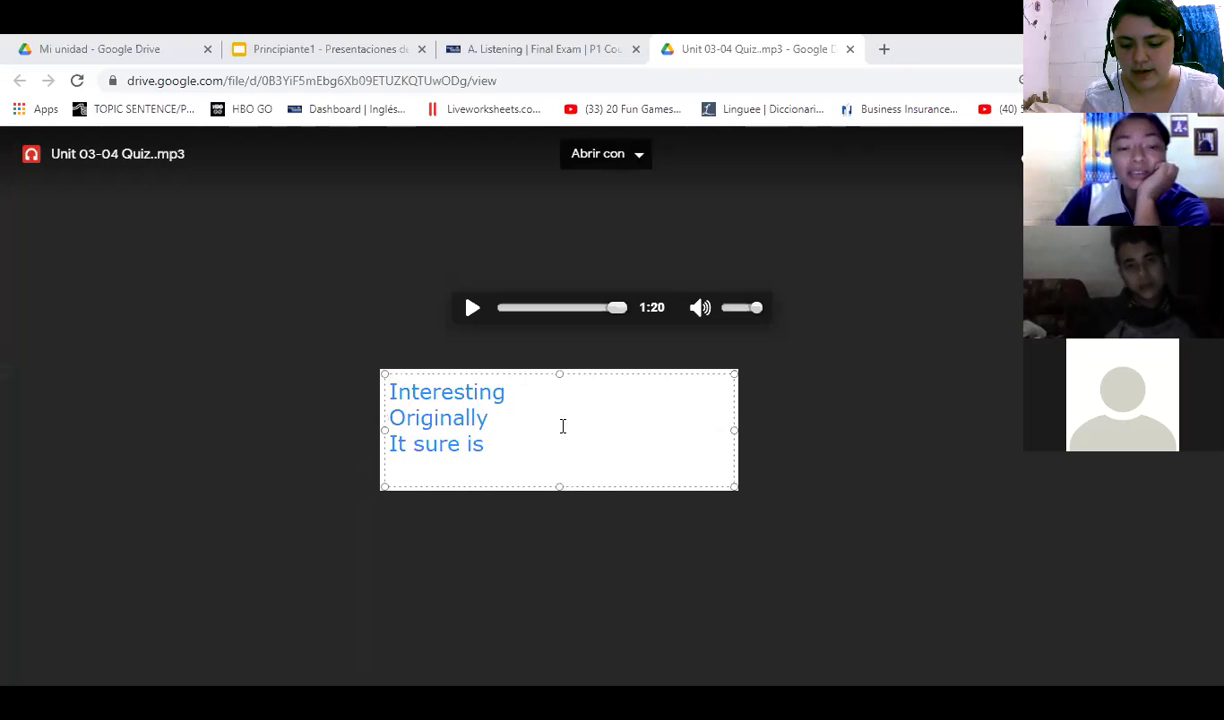
pyautogui.write('ow')
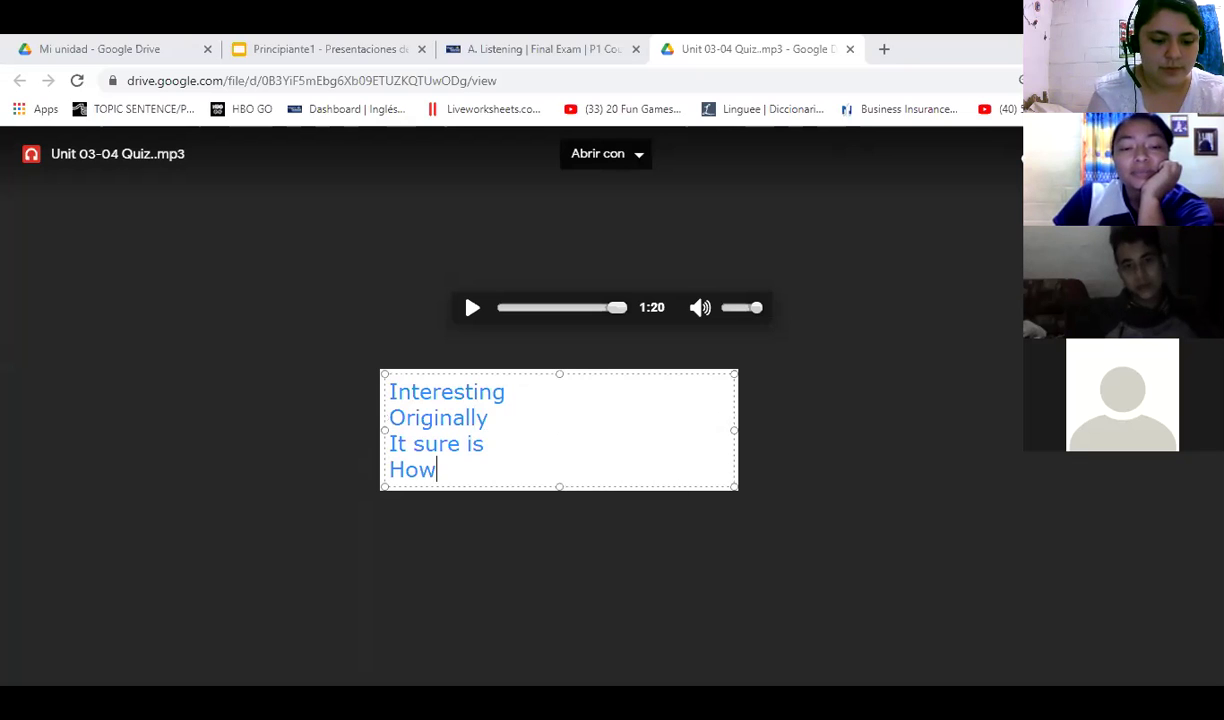
pyautogui.write(' about y')
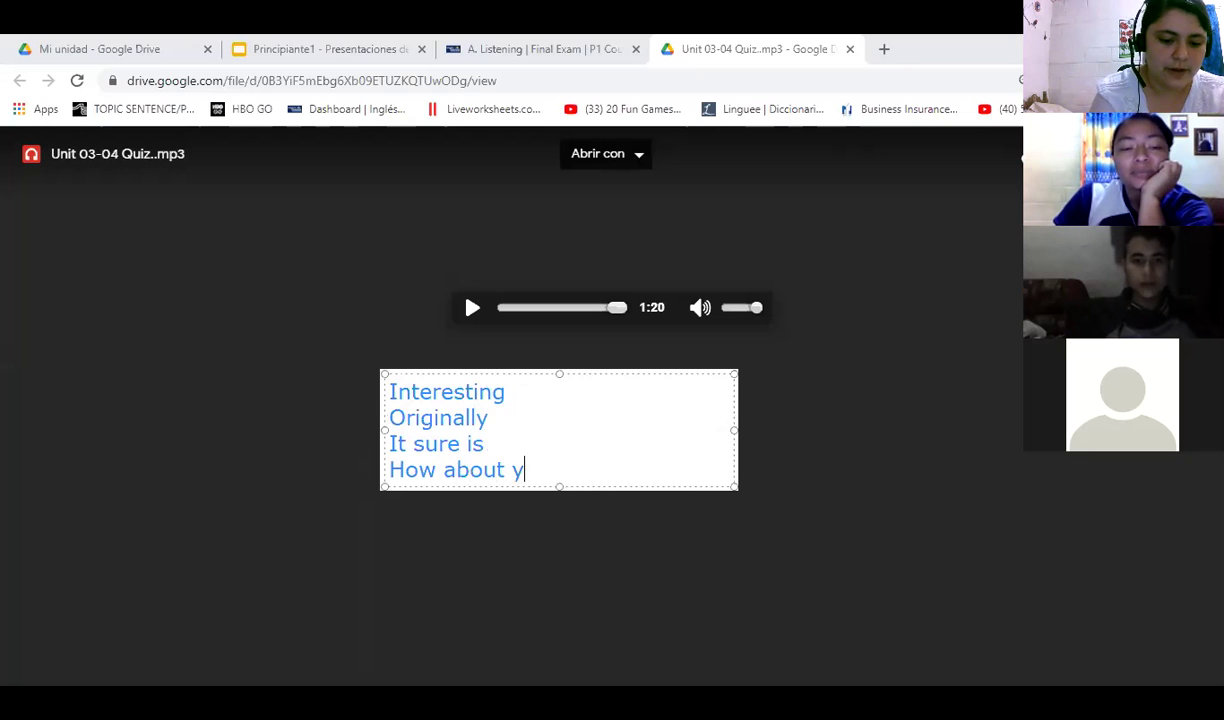
pyautogui.write('ou?')
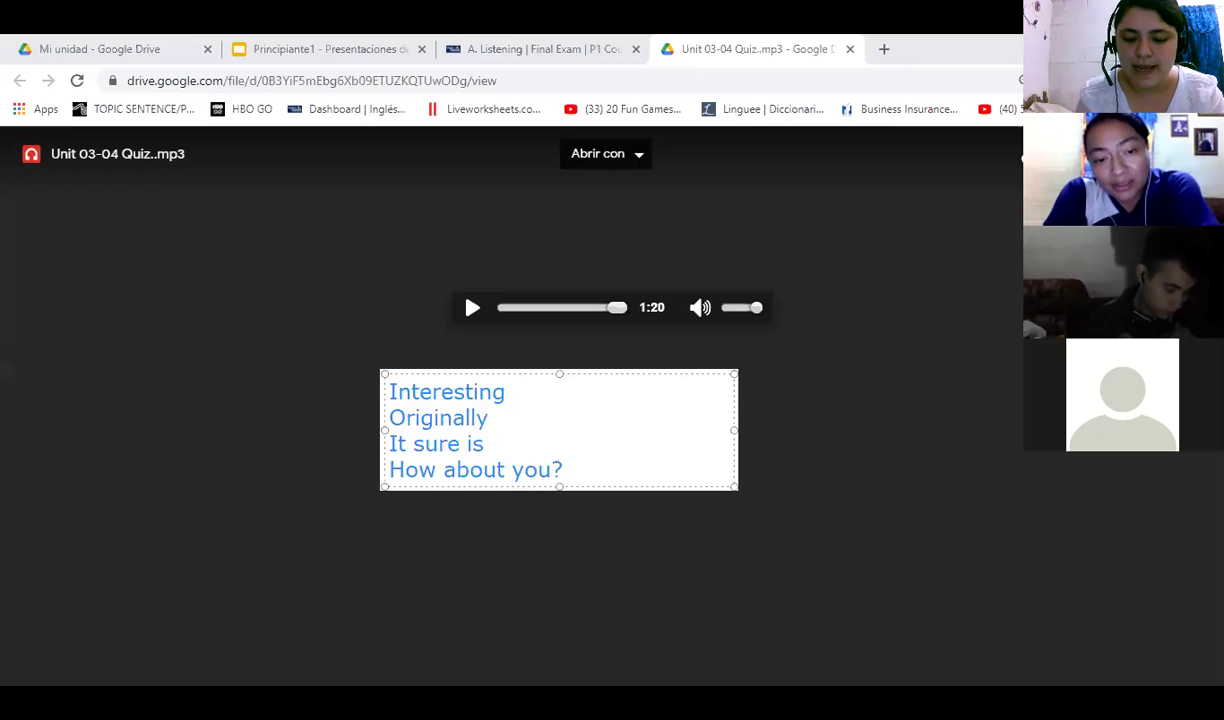
# - Add "Right over here" as the last line of the phrase list in the text annotation
pyautogui.press('Return')
pyautogui.write('R')
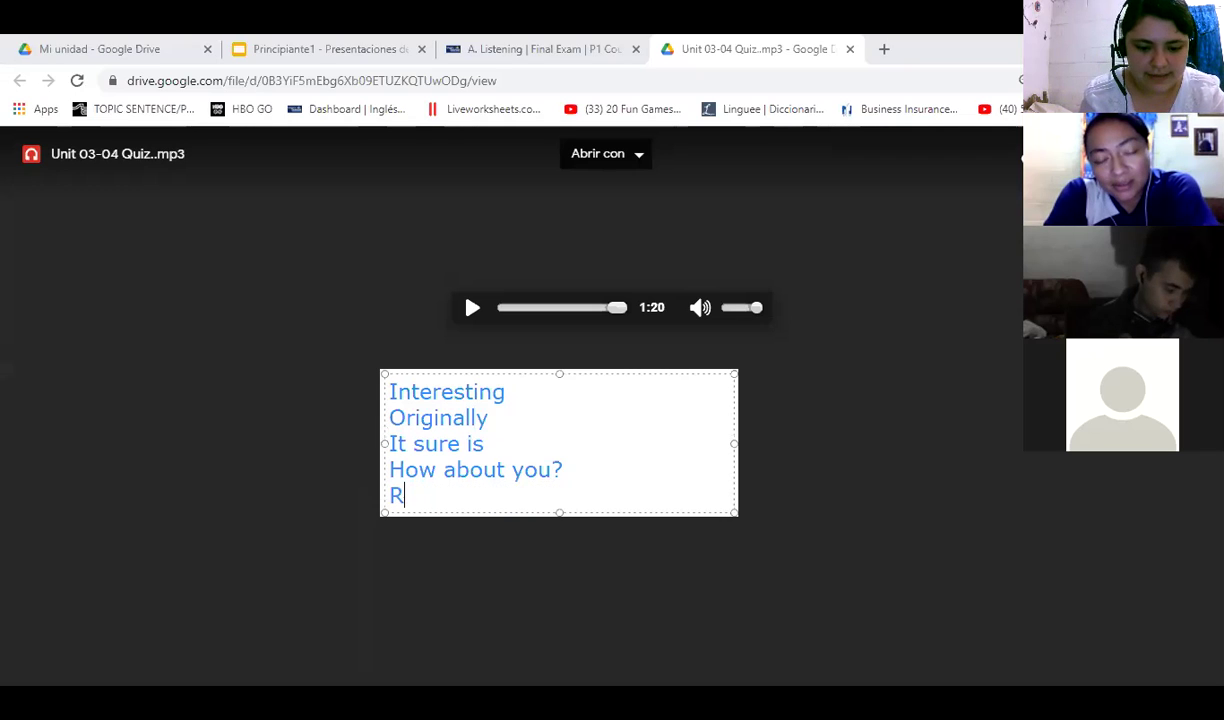
pyautogui.write('ight ')
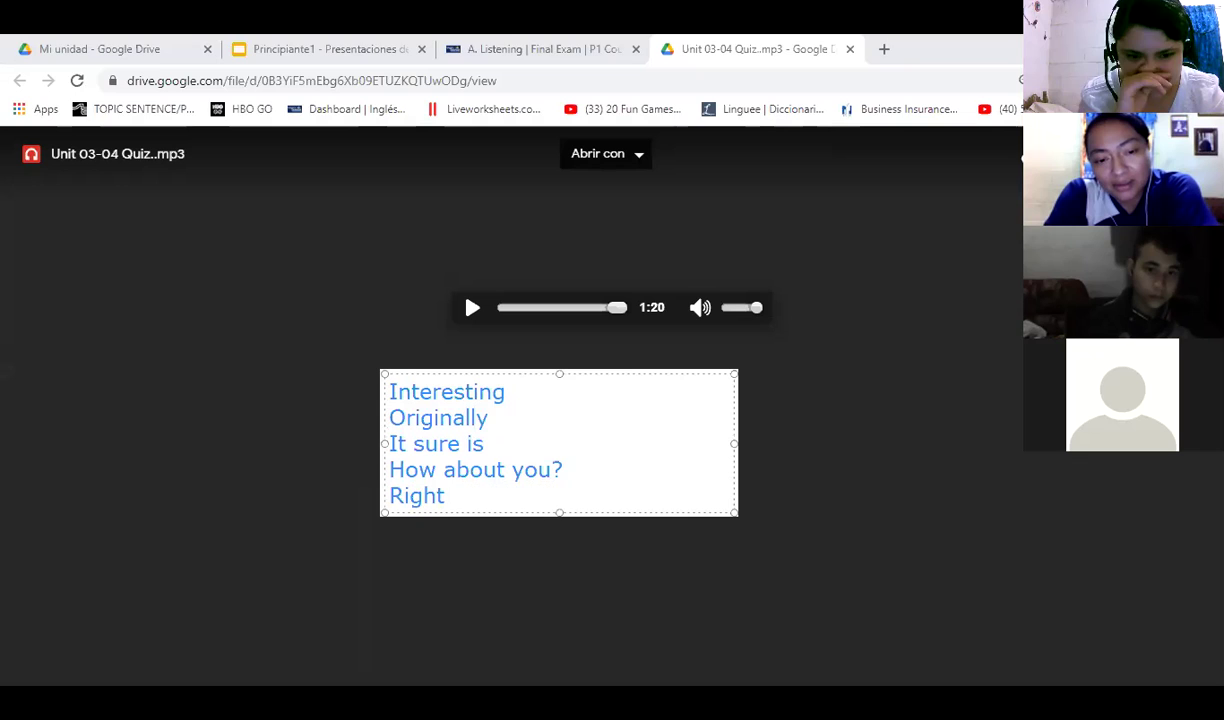
pyautogui.write('over ')
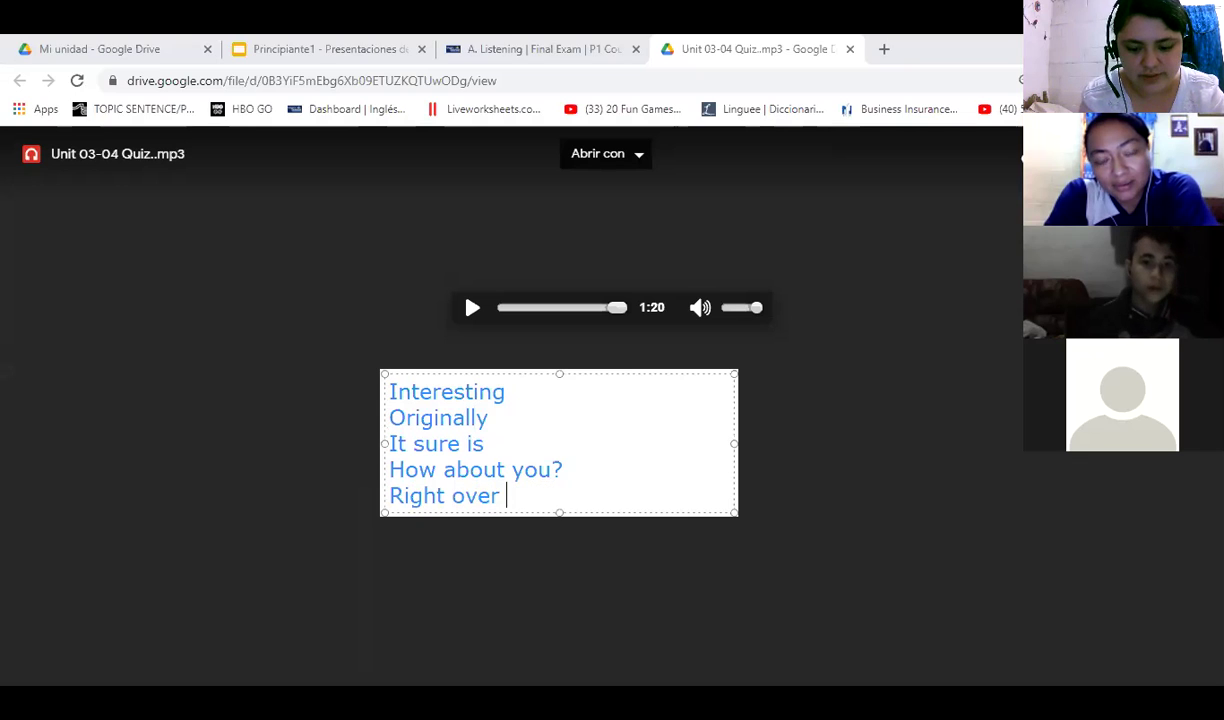
pyautogui.write('there')
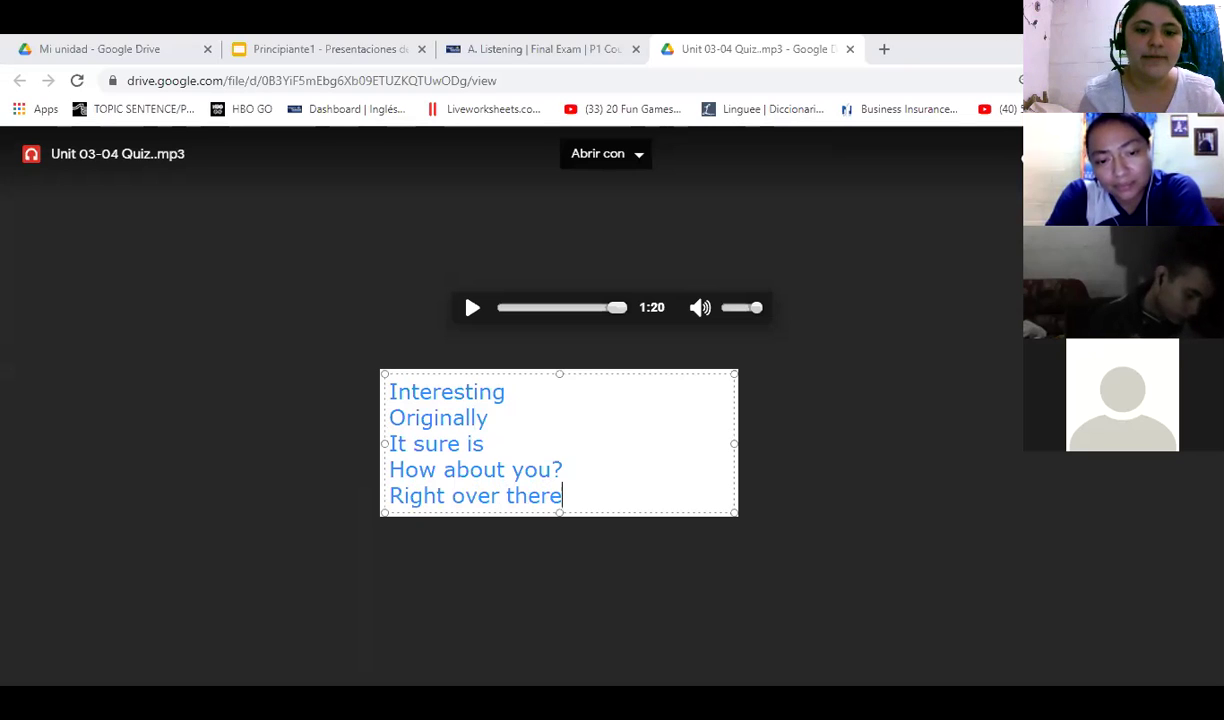
pyautogui.click(527, 495)
pyautogui.press('Left')
pyautogui.press('BackSpace')
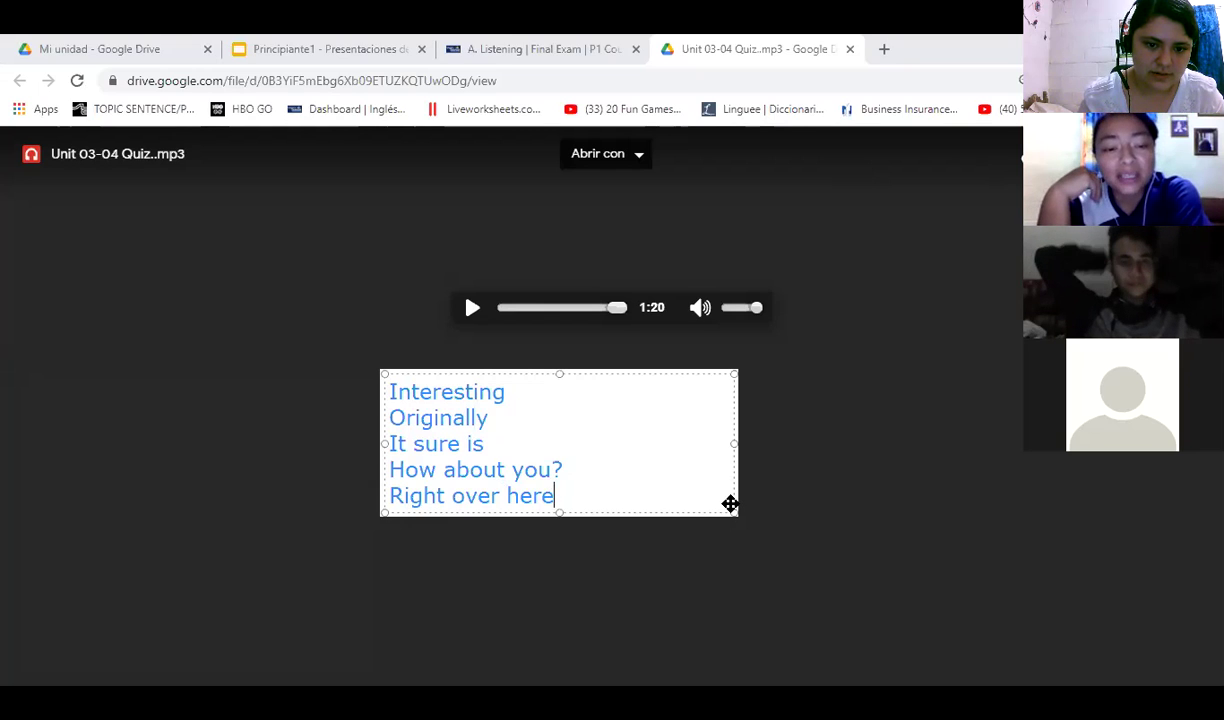
# - Move the phrase list closer beneath the audio player and highlight "It sure is" and the whole list for review
pyautogui.moveTo(730, 503); pyautogui.dragTo(783, 481)
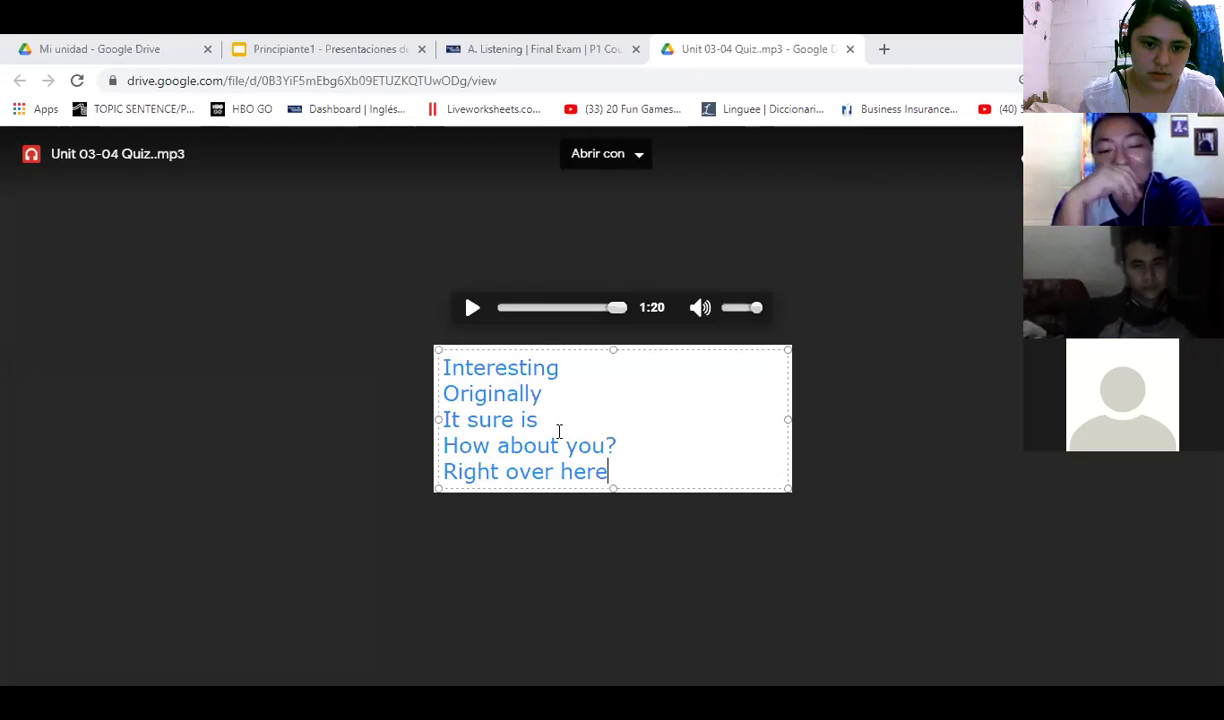
pyautogui.moveTo(552, 421); pyautogui.dragTo(410, 421)
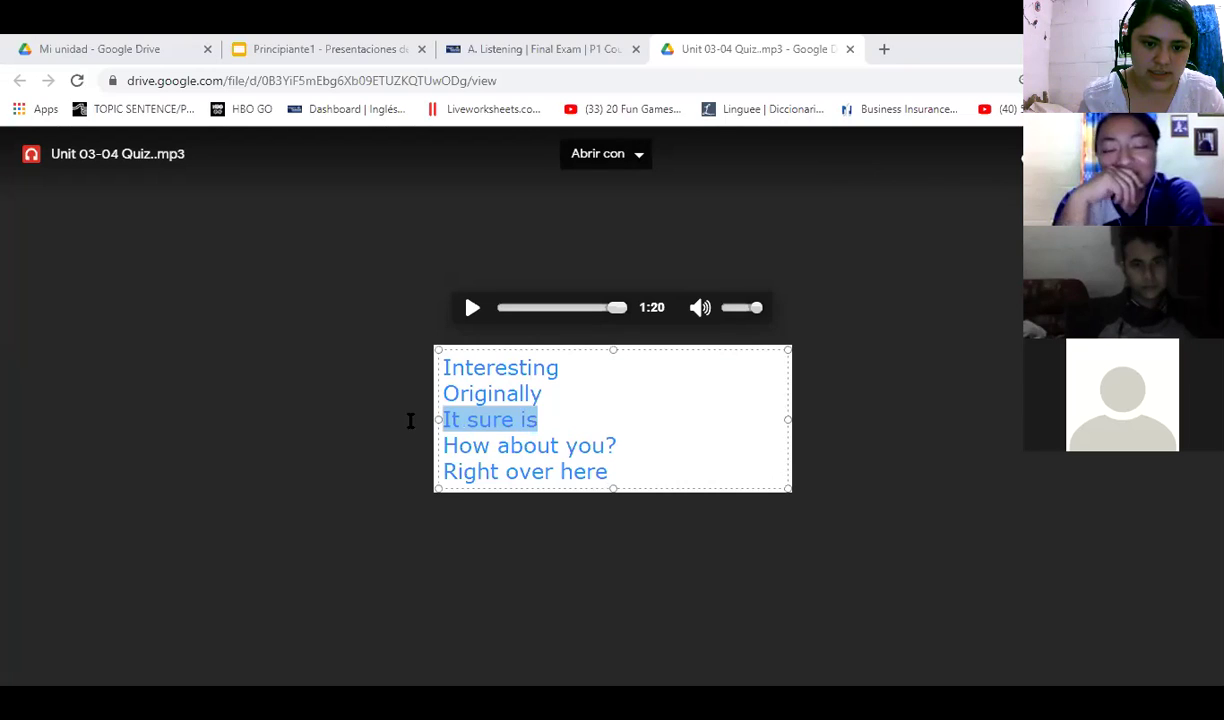
pyautogui.click(567, 421)
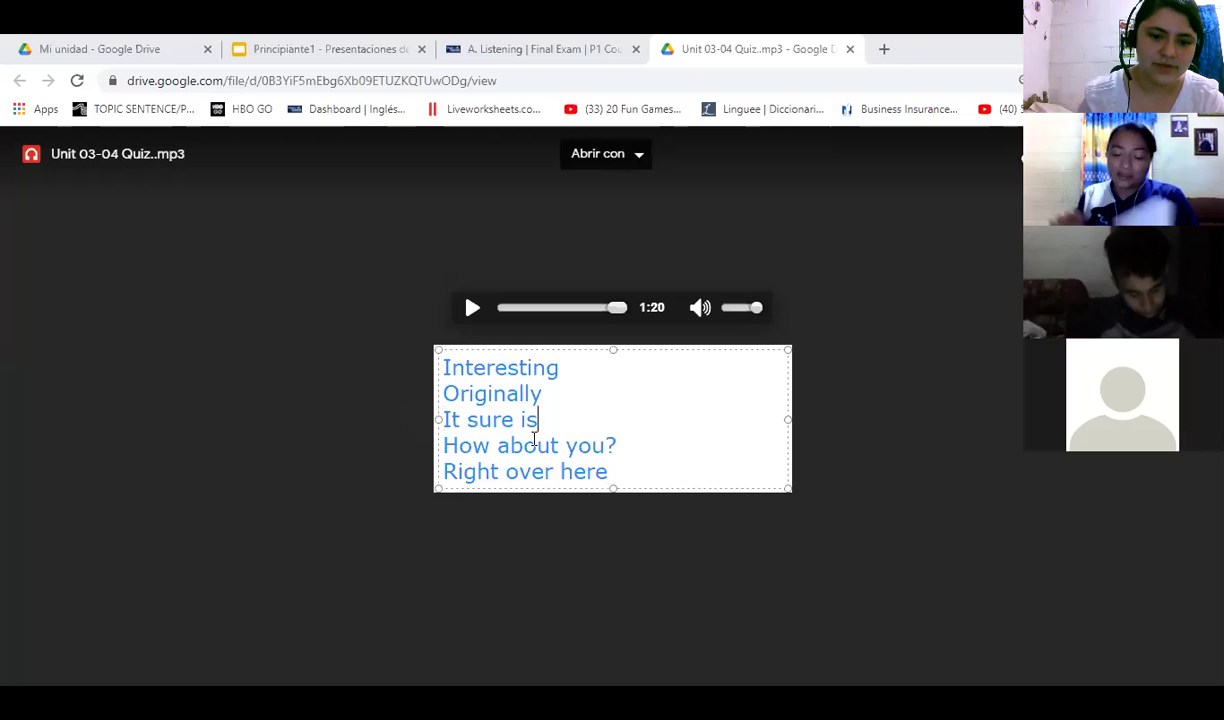
pyautogui.moveTo(634, 474); pyautogui.dragTo(432, 350)
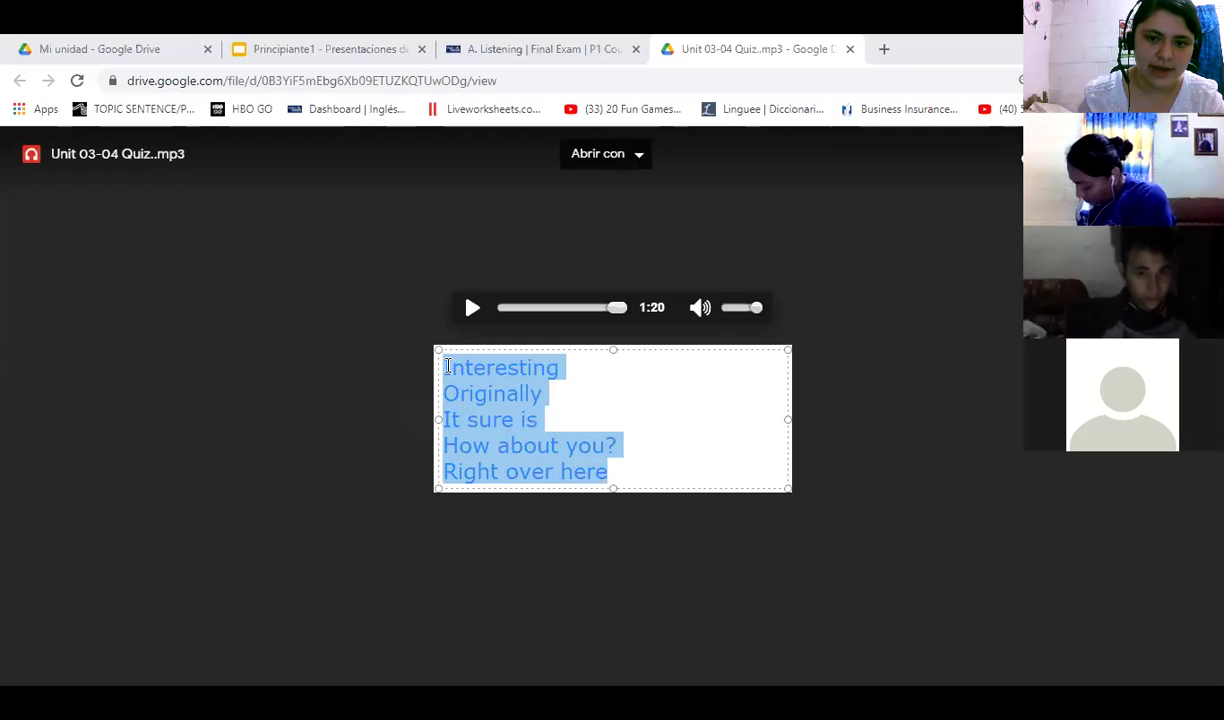
pyautogui.click(789, 500)
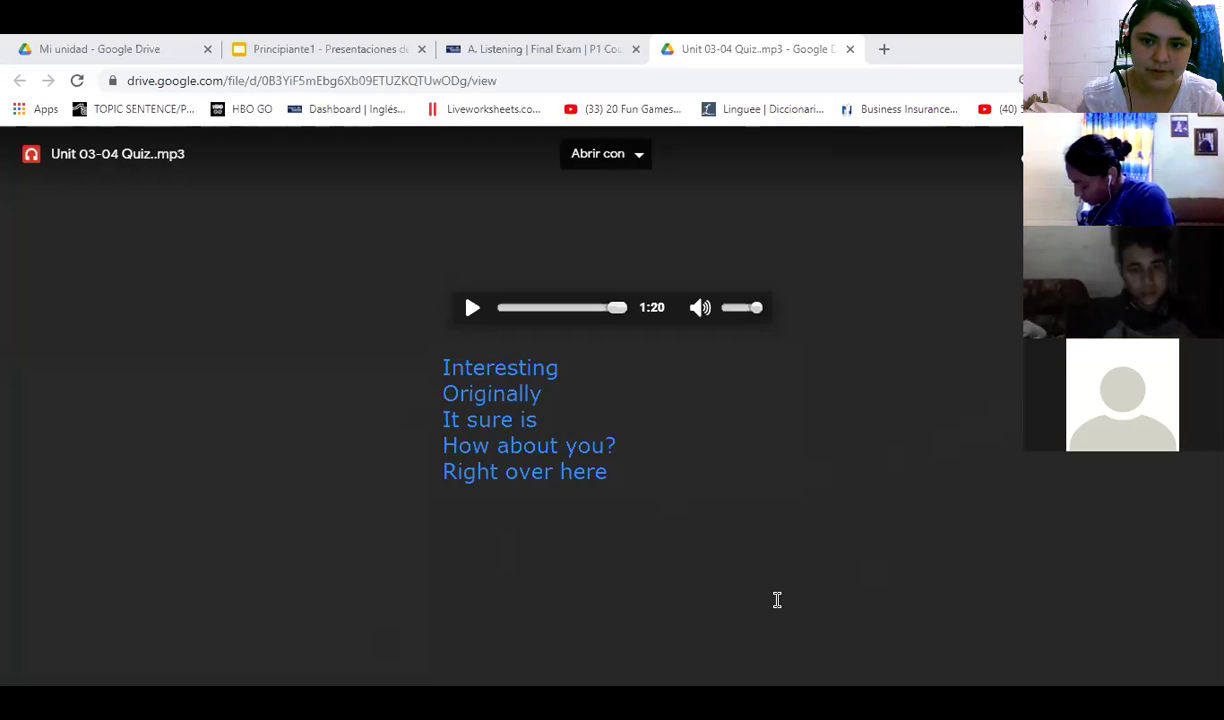
# - Clear the text annotation and leave the audio for exam section "B.Read the answers. Then write the questions"
pyautogui.hotkey('ctrl', 'z')
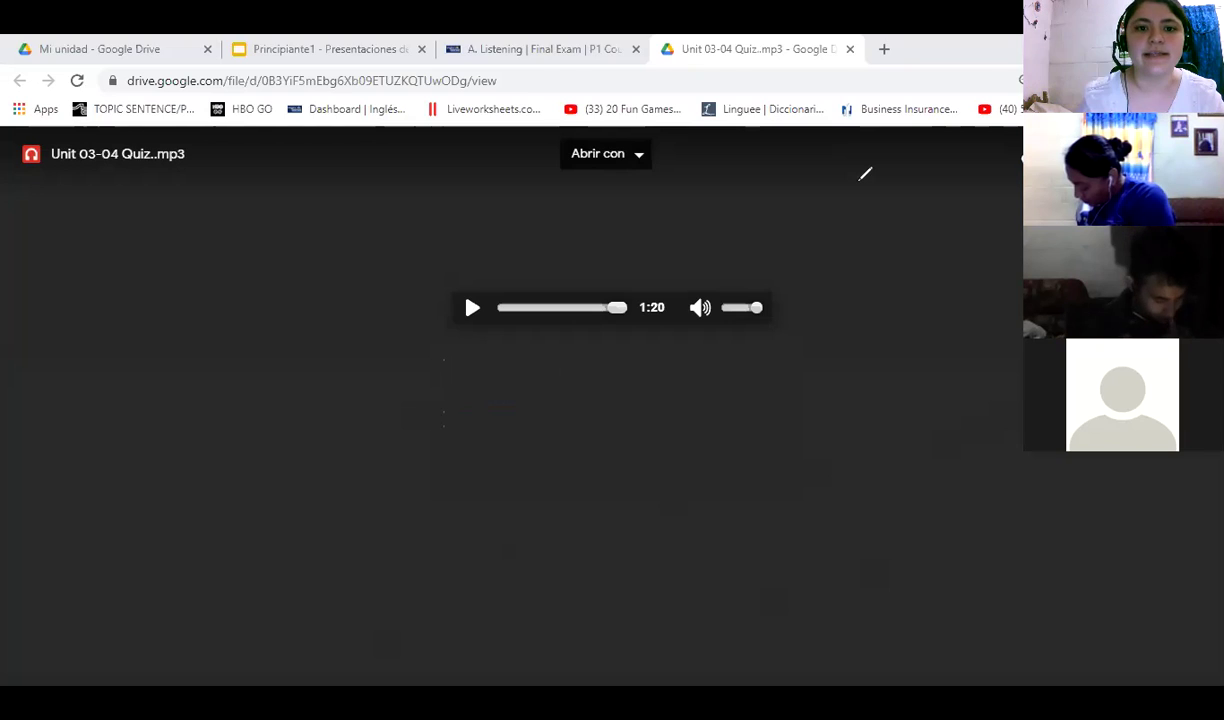
pyautogui.click(849, 48)
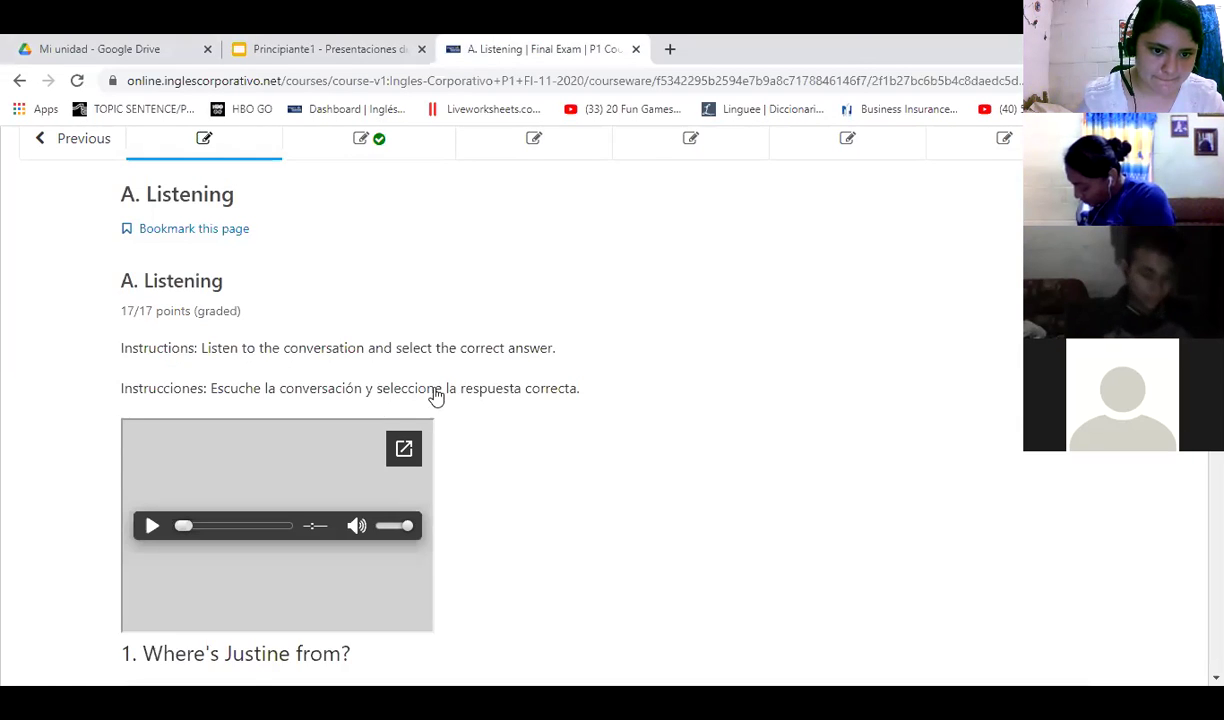
pyautogui.scroll(3, 420, 400)
pyautogui.click(368, 406)
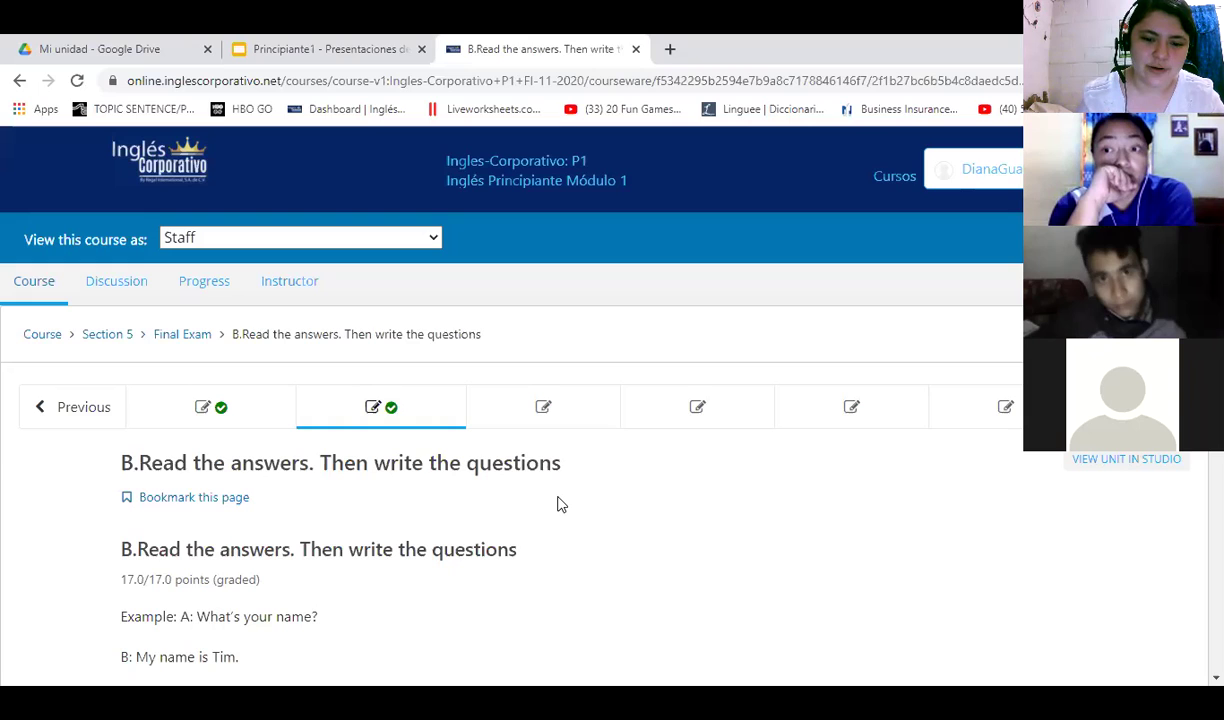
# - Review the section B examples and answer item 1 with "Are they from England?"
pyautogui.scroll(-6, 560, 505)
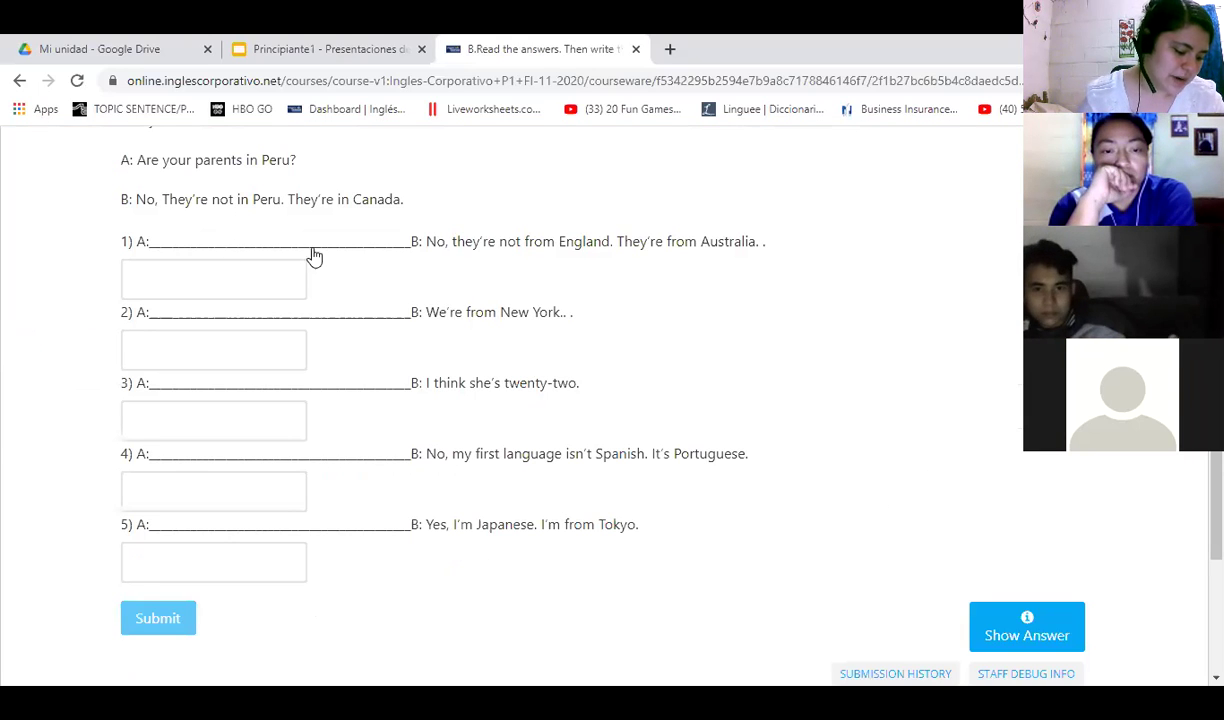
pyautogui.scroll(1, 810, 247)
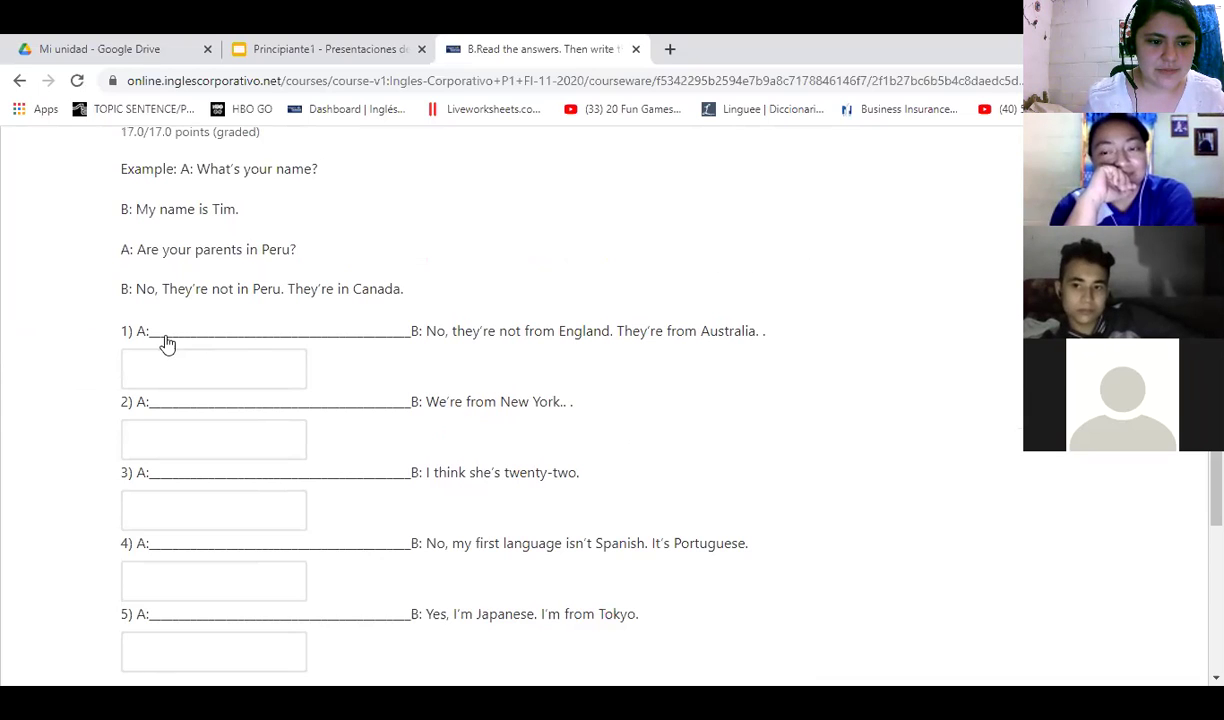
pyautogui.scroll(2, 577, 259)
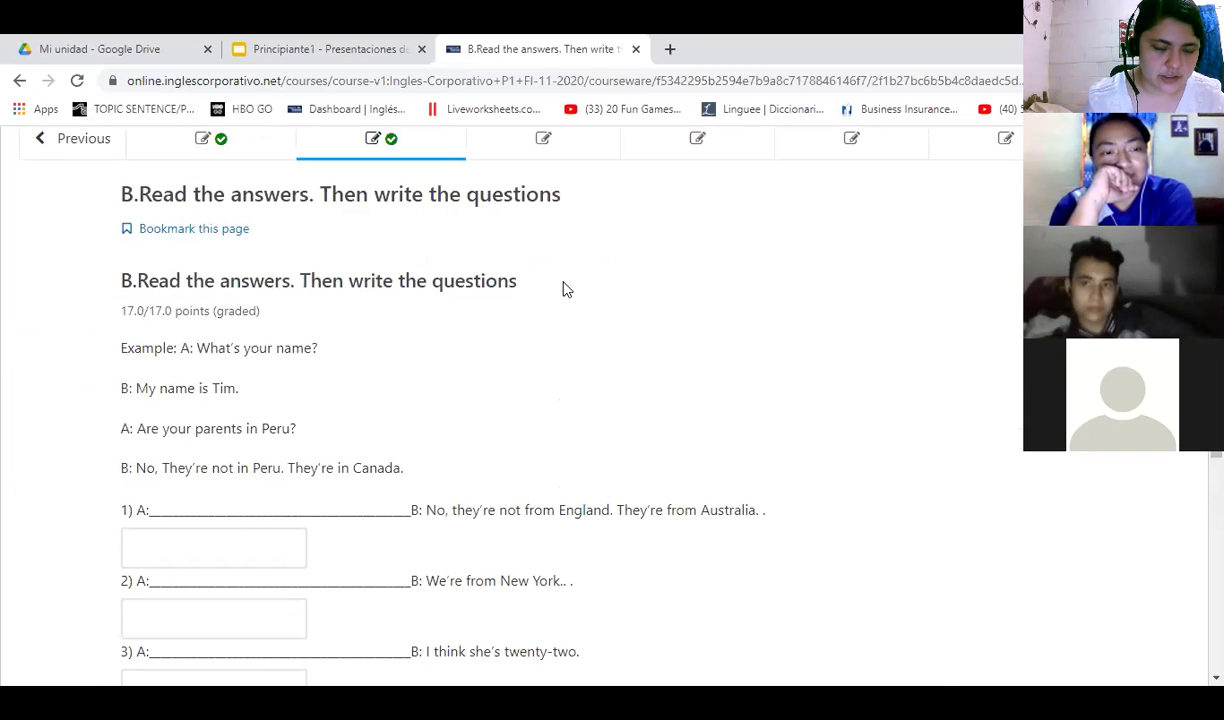
pyautogui.scroll(-3, 552, 283)
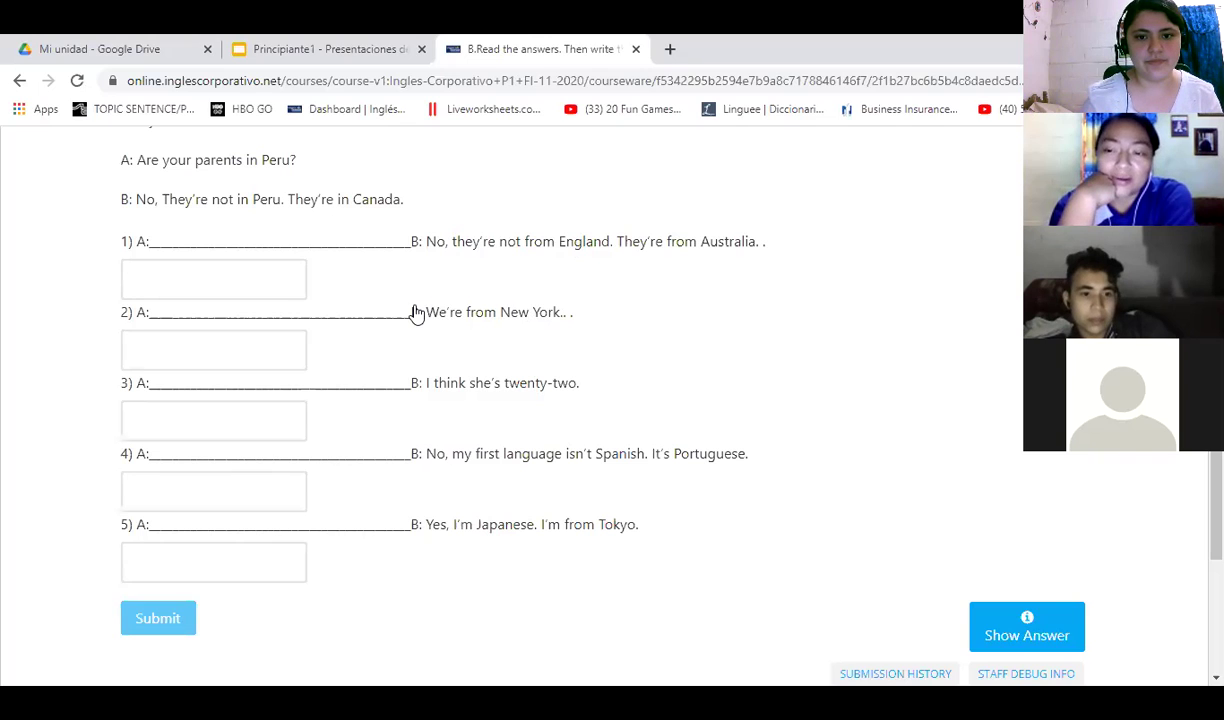
pyautogui.click(259, 283)
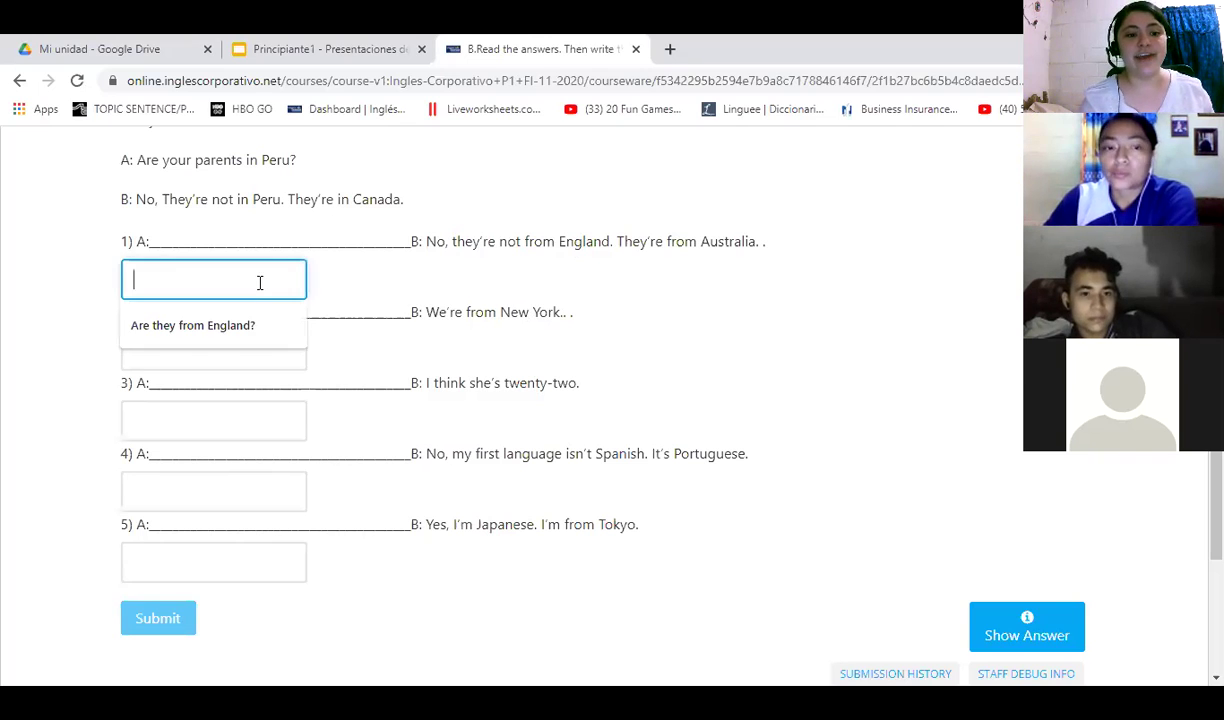
pyautogui.click(232, 330)
pyautogui.scroll(-1, 994, 333)
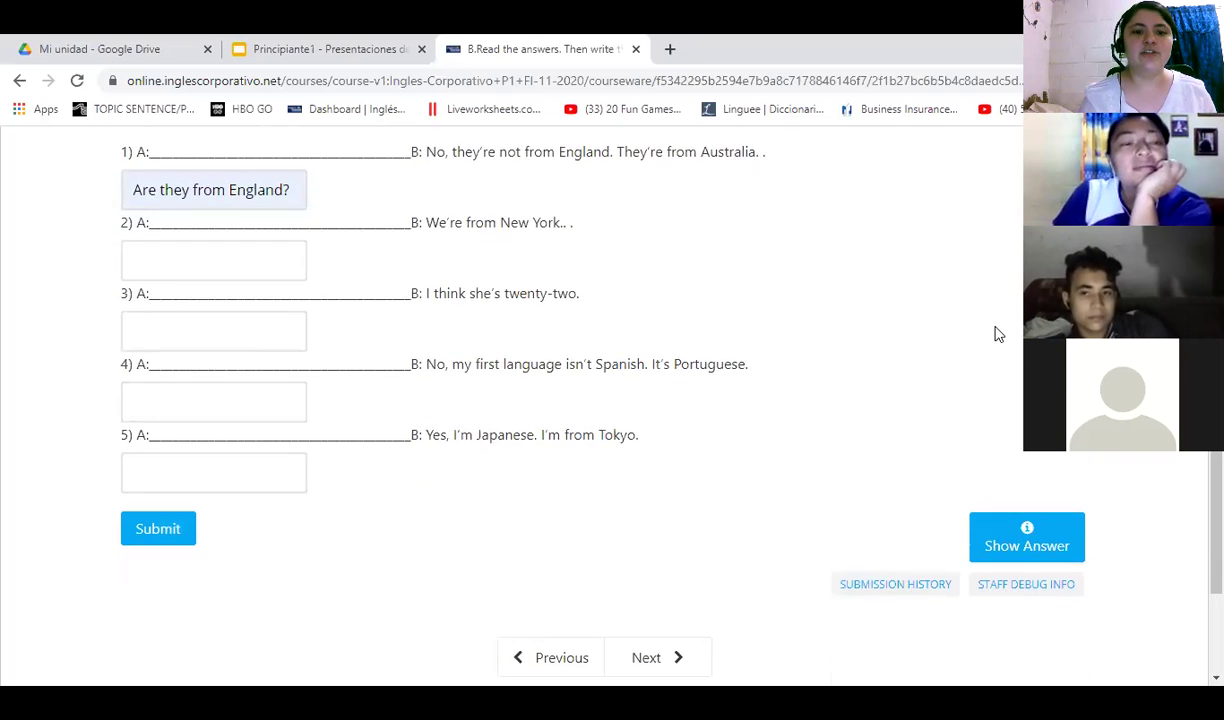
# - Answer item 2 with "Where are you from?" and highlight the word "you" in the answer
pyautogui.scroll(2, 980, 336)
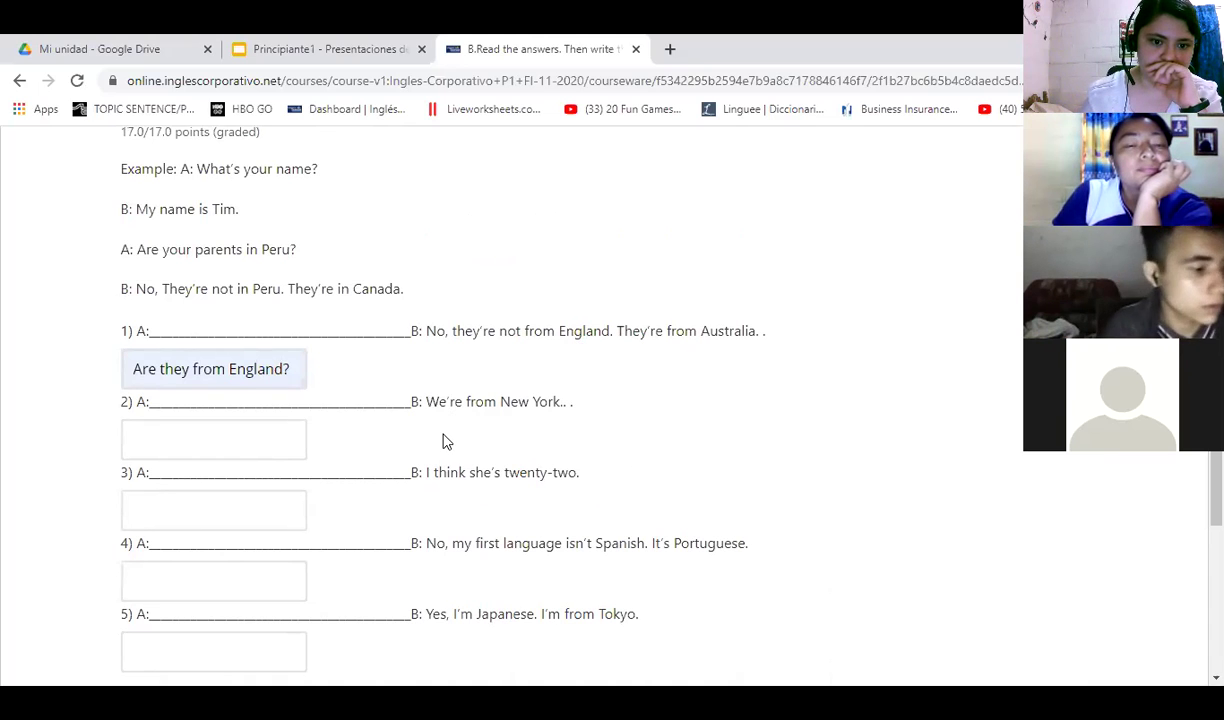
pyautogui.click(290, 440)
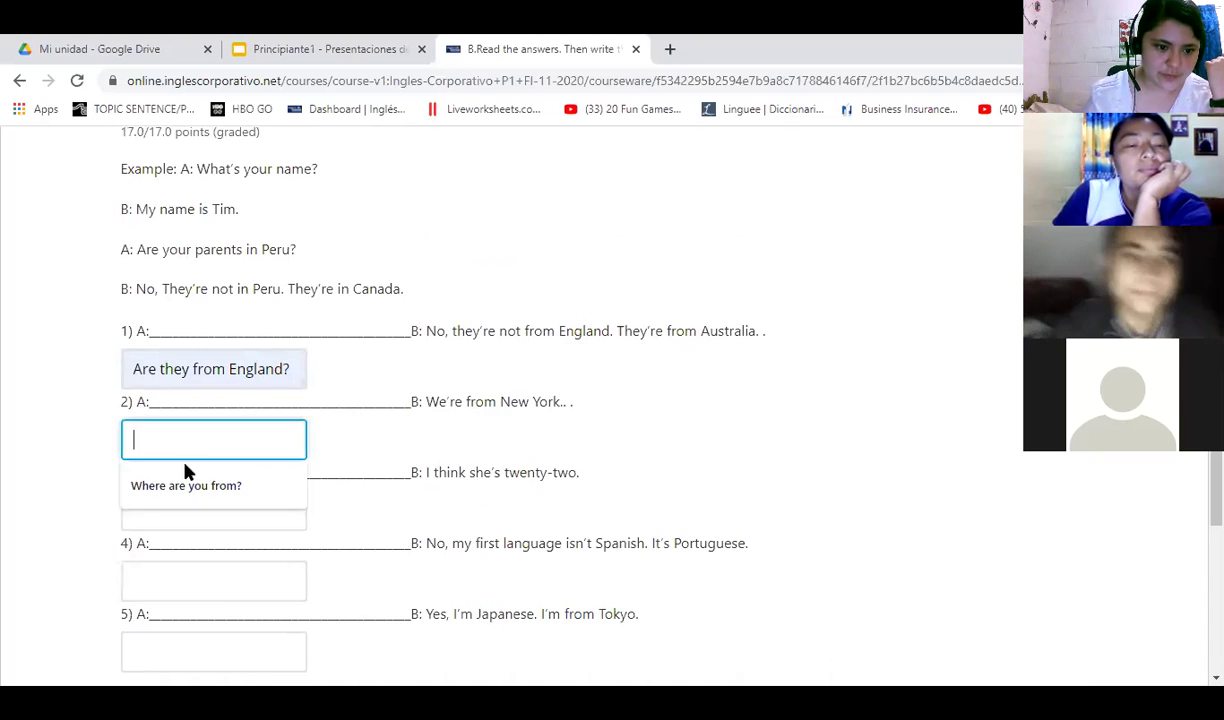
pyautogui.click(212, 484)
pyautogui.click(905, 415)
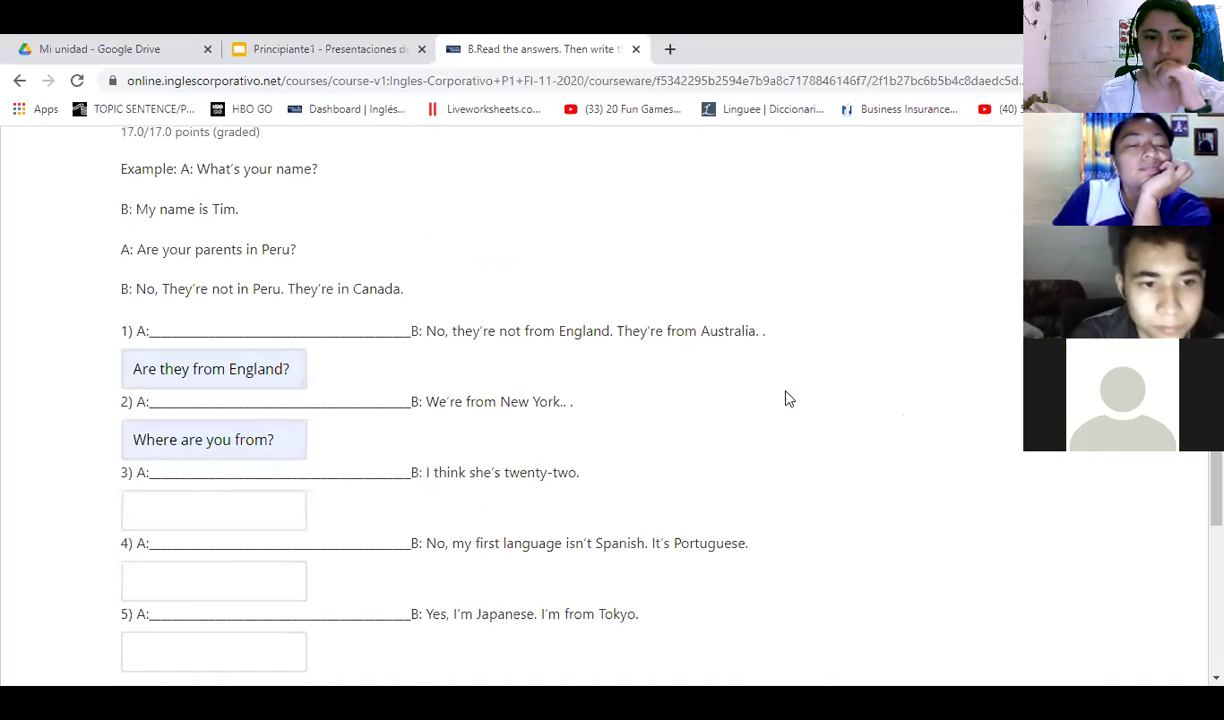
pyautogui.moveTo(231, 440); pyautogui.dragTo(205, 440)
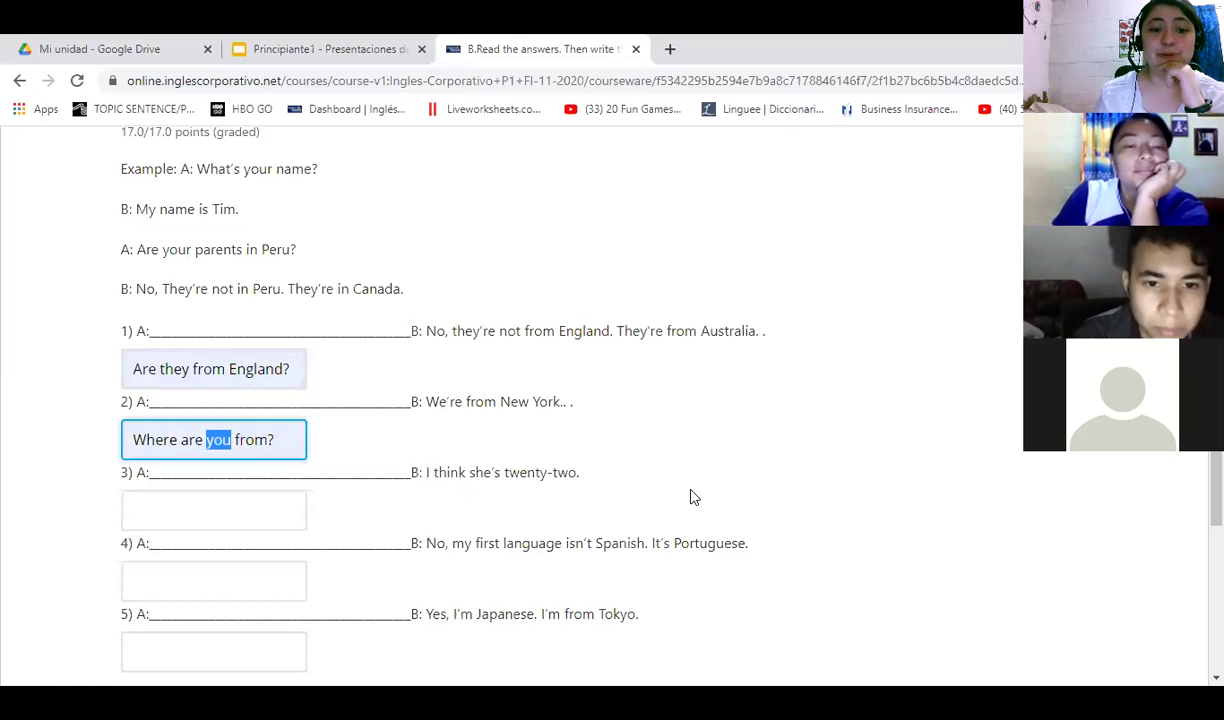
pyautogui.click(1018, 410)
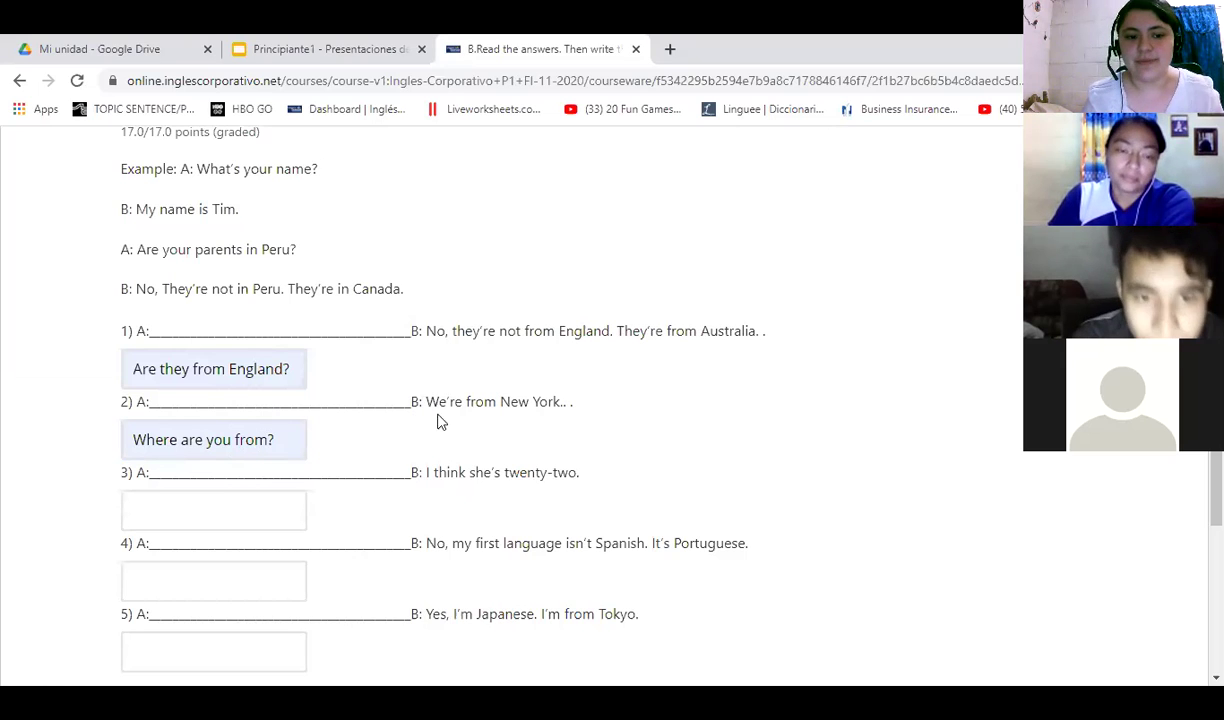
# - Answer item 3 with "How old is she?" and highlight "she's" in the given reply
pyautogui.scroll(-3, 629, 388)
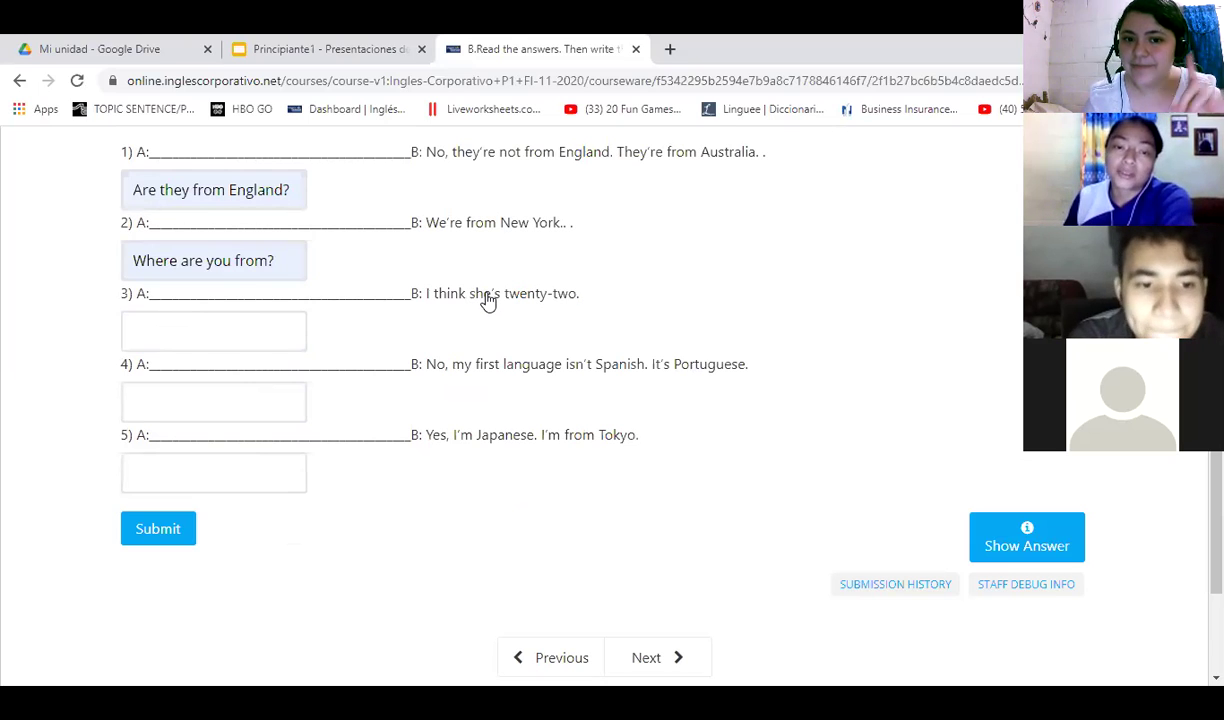
pyautogui.click(267, 343)
pyautogui.click(205, 382)
pyautogui.click(879, 298)
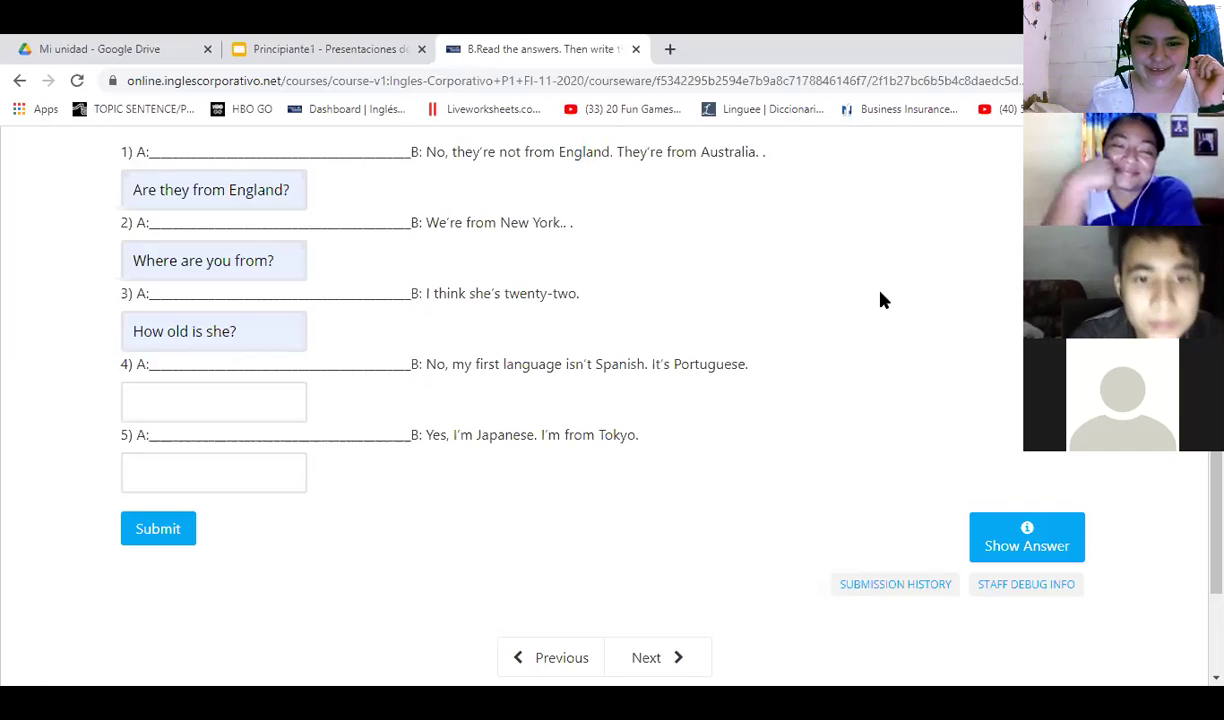
pyautogui.doubleClick(474, 300)
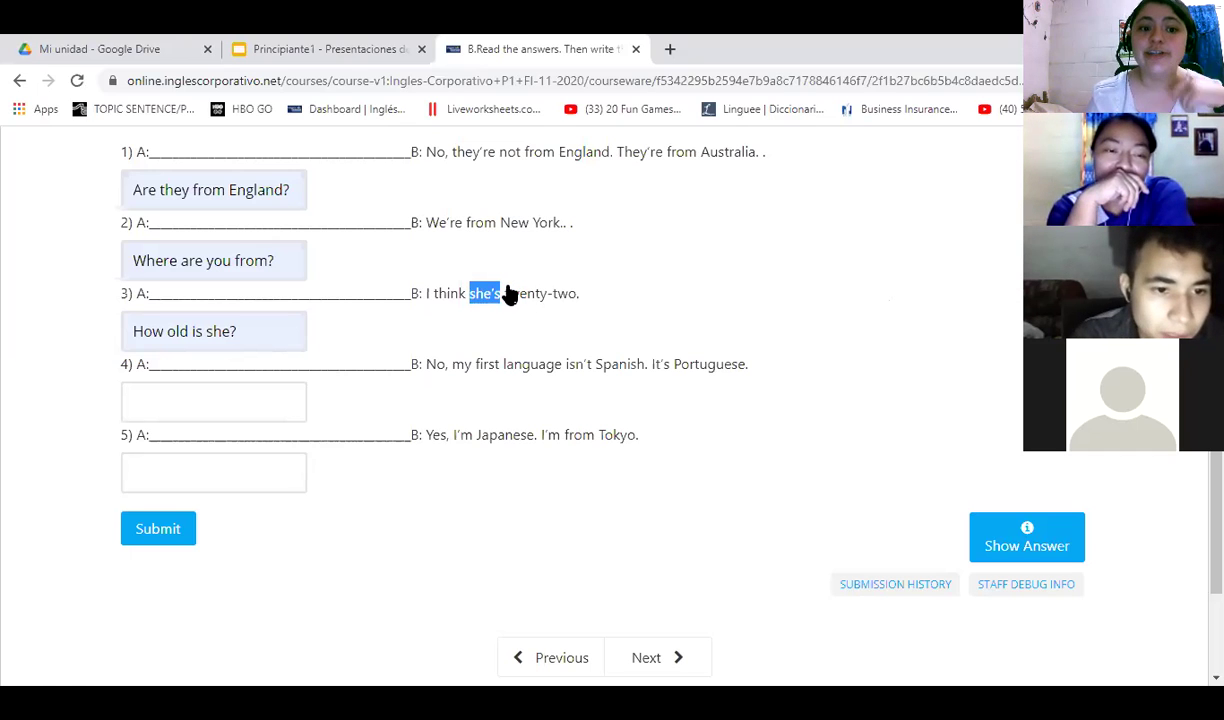
pyautogui.click(2, 314)
pyautogui.scroll(-2, 50, 334)
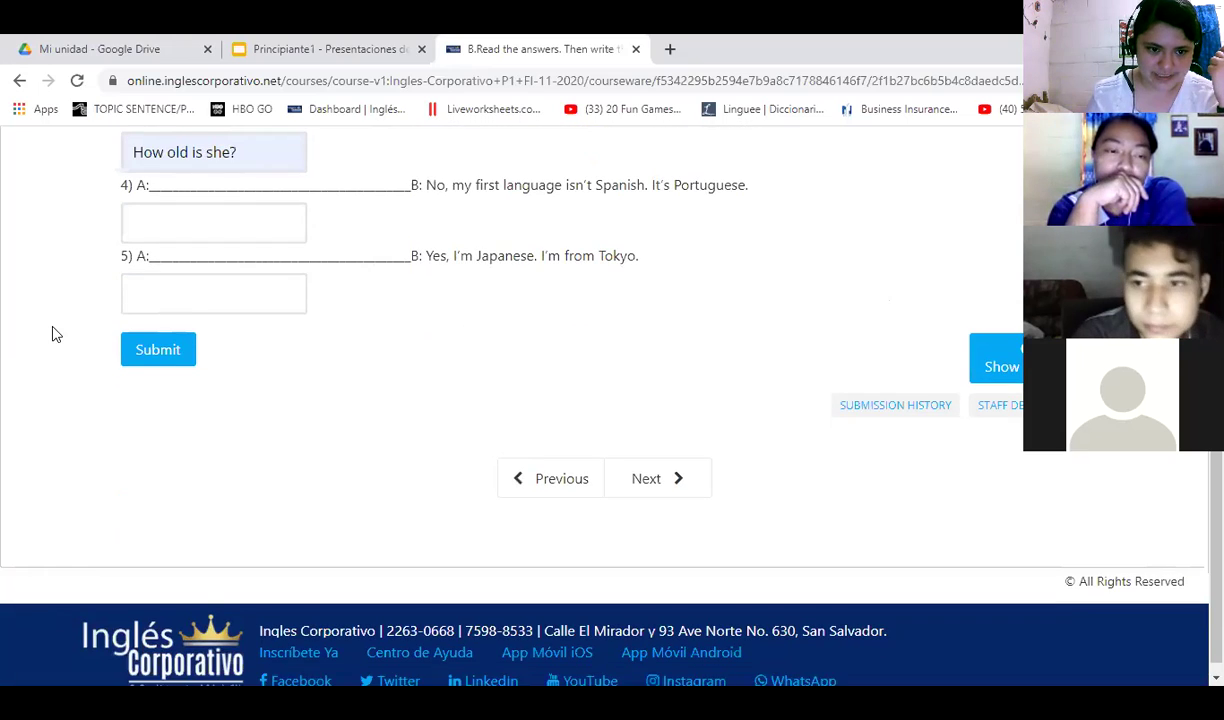
# - Answer item 4 of section B with "Is your first language Spanish?"
pyautogui.scroll(1, 55, 334)
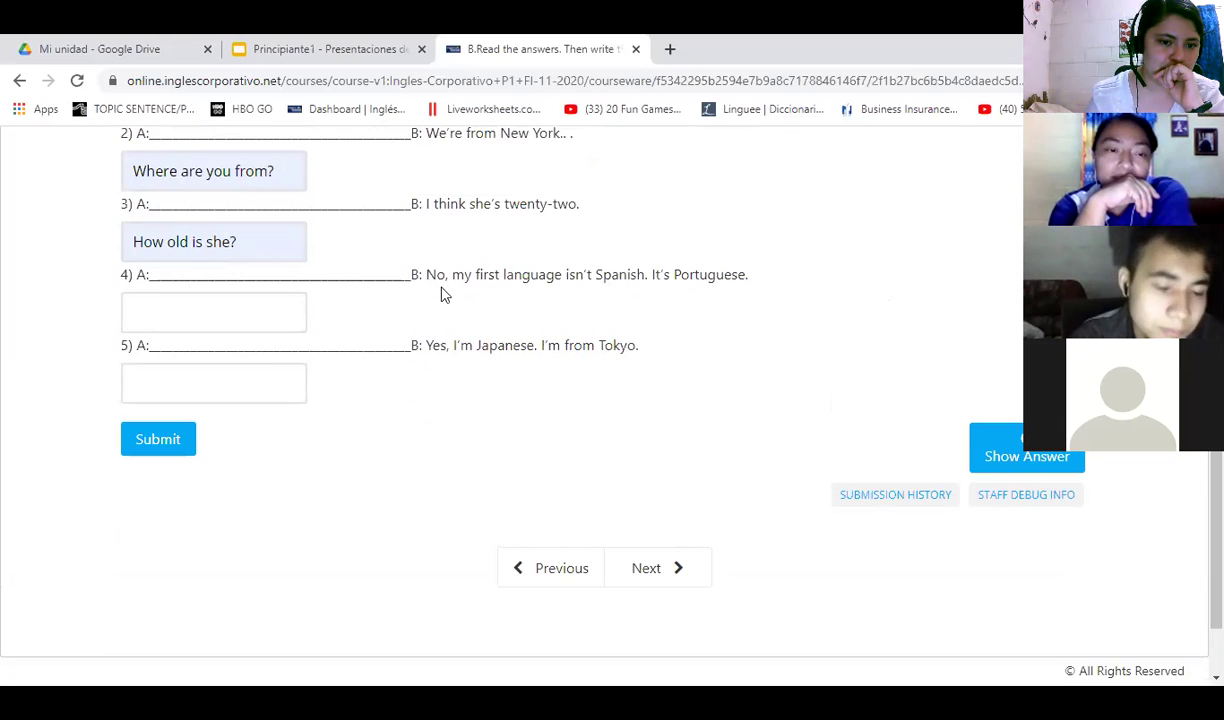
pyautogui.click(216, 308)
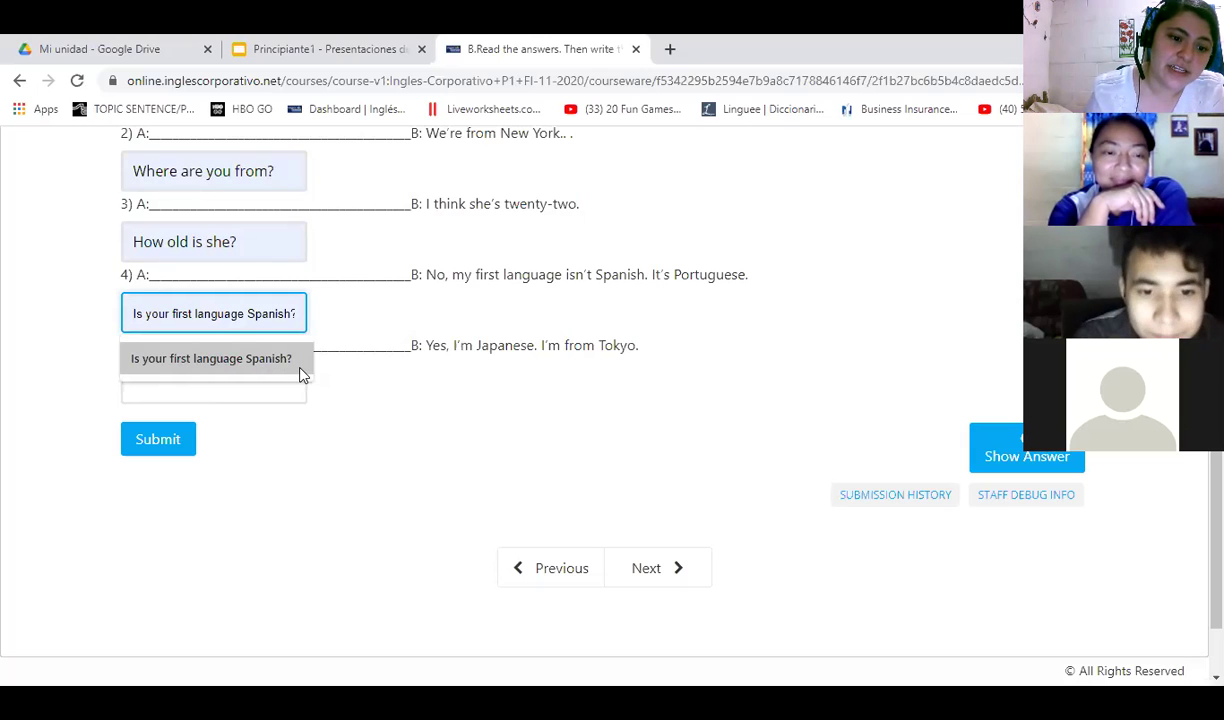
pyautogui.click(247, 362)
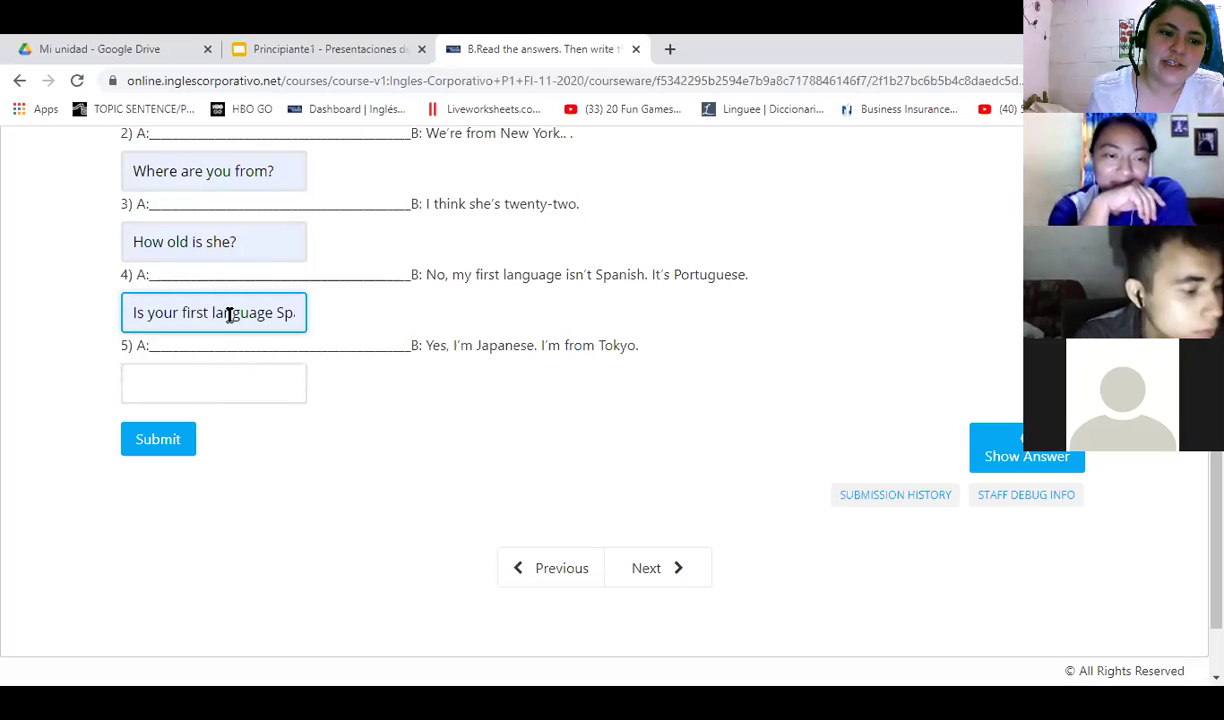
pyautogui.click(226, 314)
pyautogui.press('BackSpace')
pyautogui.write('e')
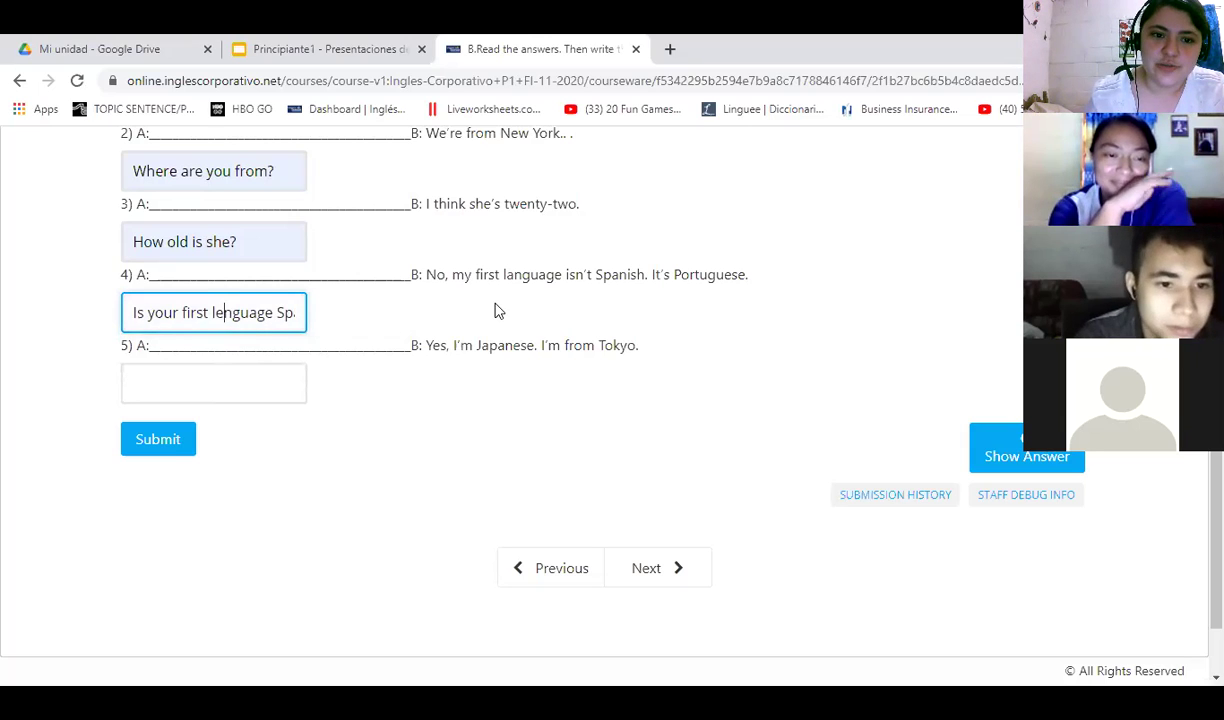
pyautogui.press('BackSpace')
pyautogui.write('a')
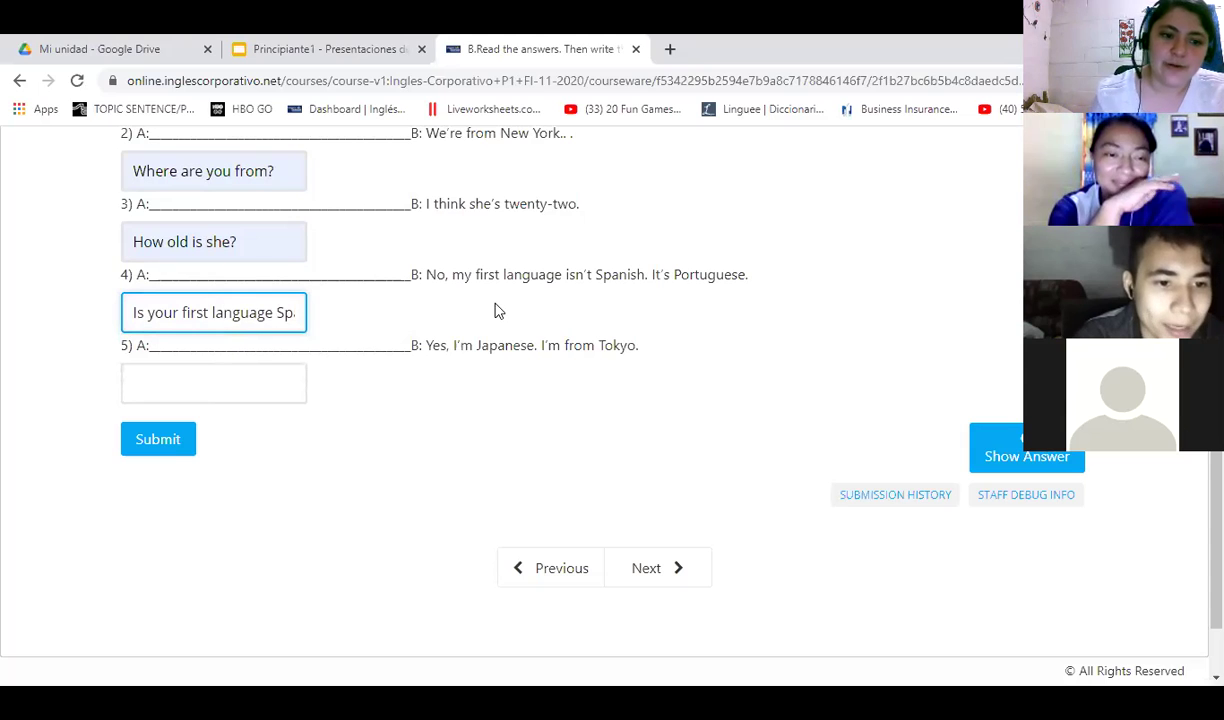
# - Answer item 5 with "Are you Japanese?" and submit the section B answers
pyautogui.click(24, 312)
pyautogui.scroll(-1, 55, 343)
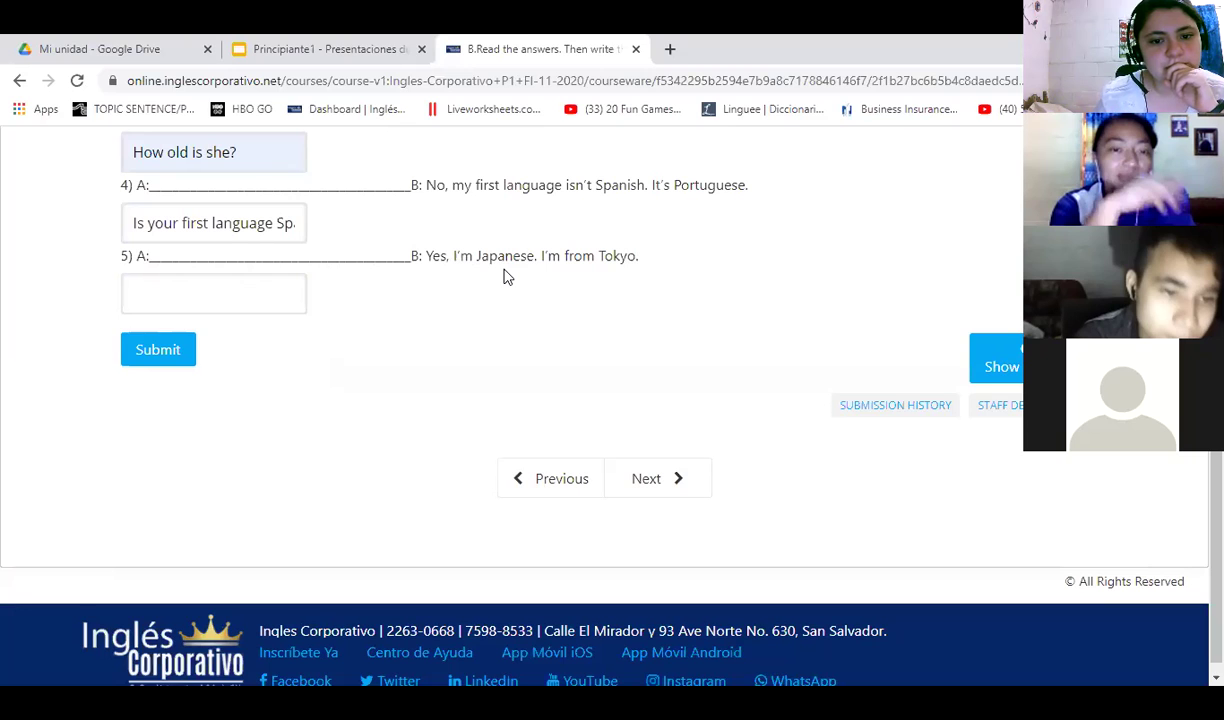
pyautogui.click(243, 287)
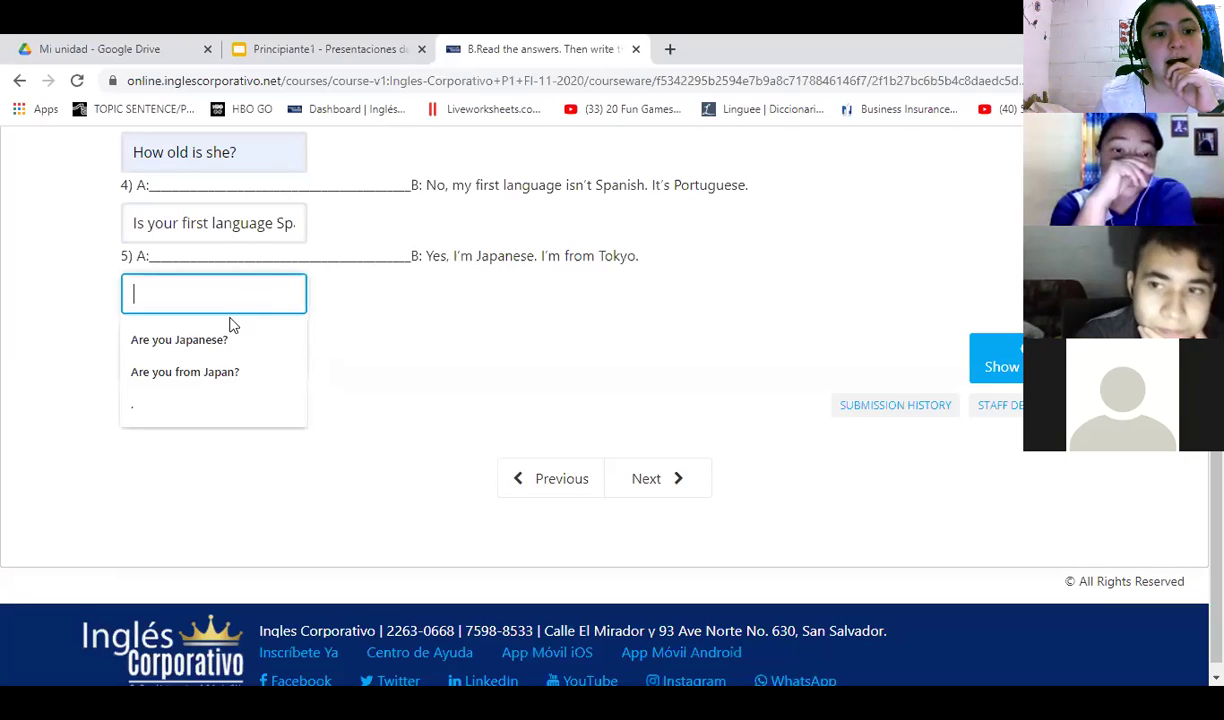
pyautogui.click(210, 341)
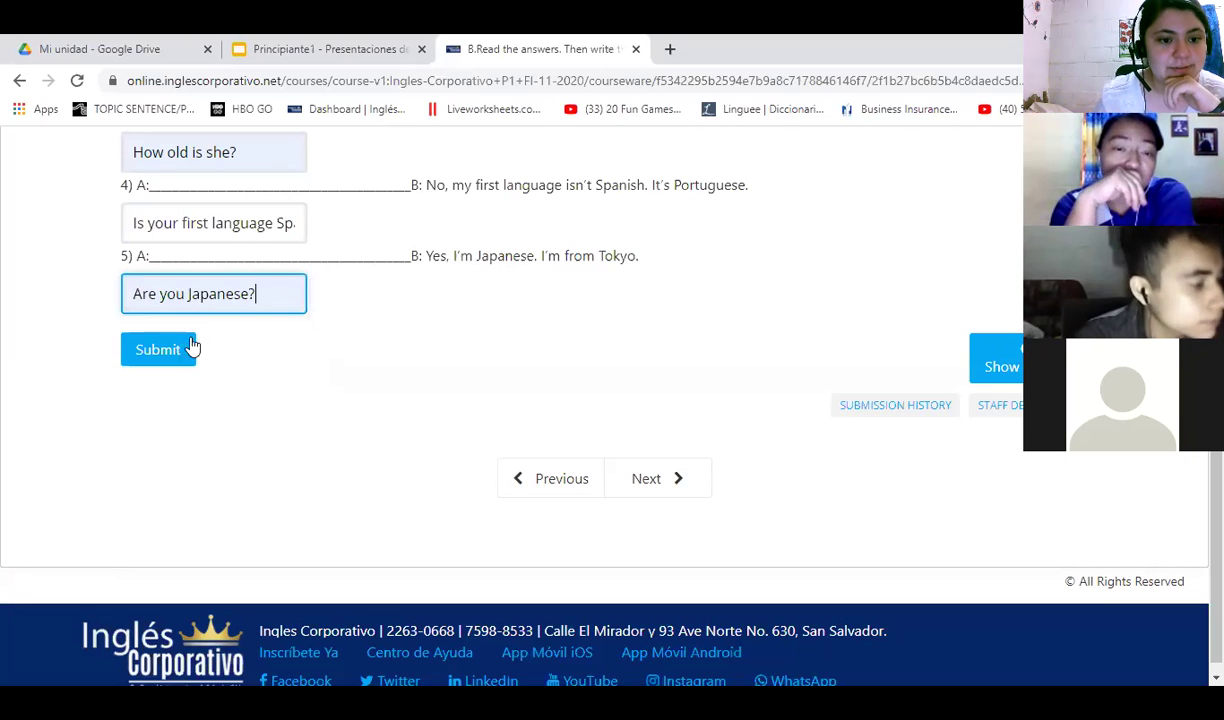
pyautogui.click(169, 358)
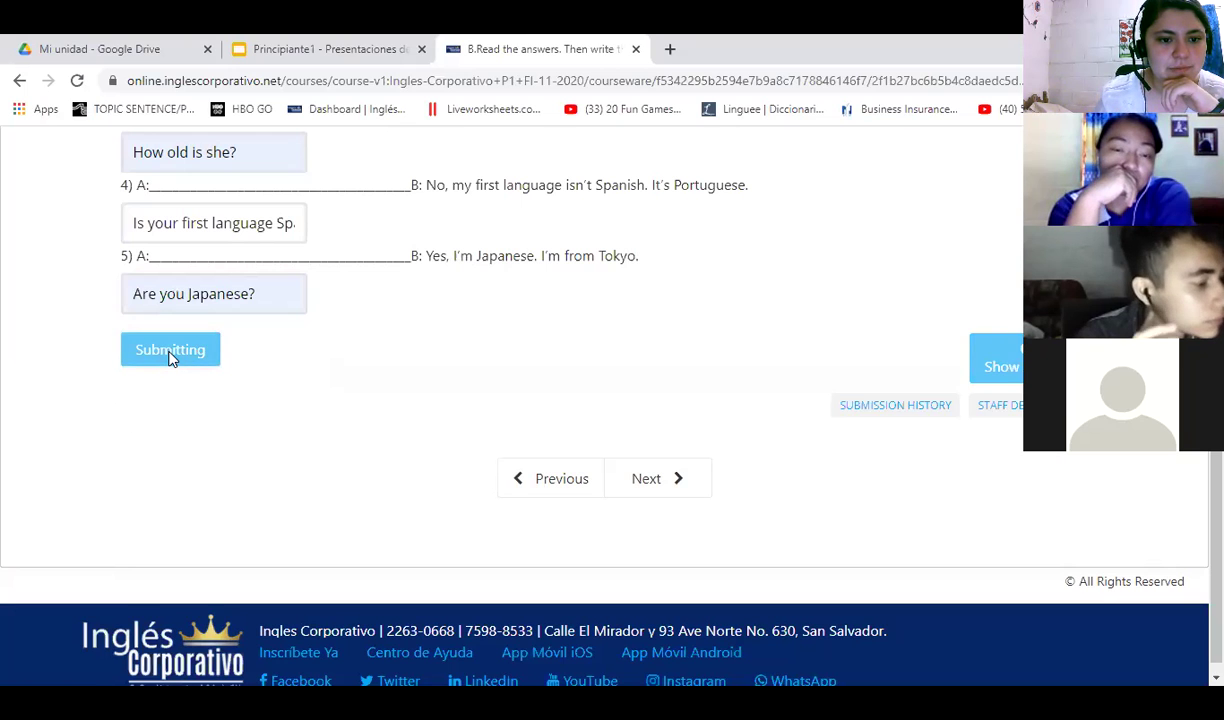
# - Return to the start of section B and open the exam section "C. Choose the correct adjective to complete the sentence"
pyautogui.scroll(5, 519, 393)
pyautogui.scroll(1, 519, 393)
pyautogui.scroll(-3, 519, 393)
pyautogui.scroll(5, 519, 393)
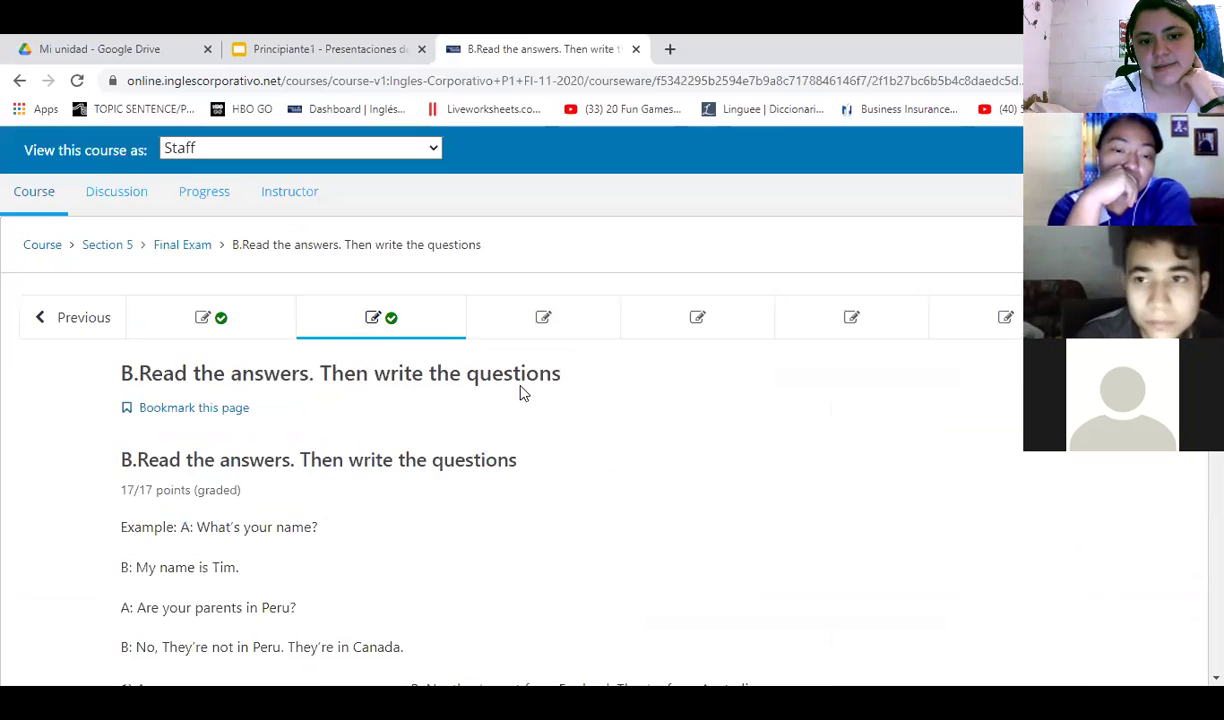
pyautogui.click(538, 413)
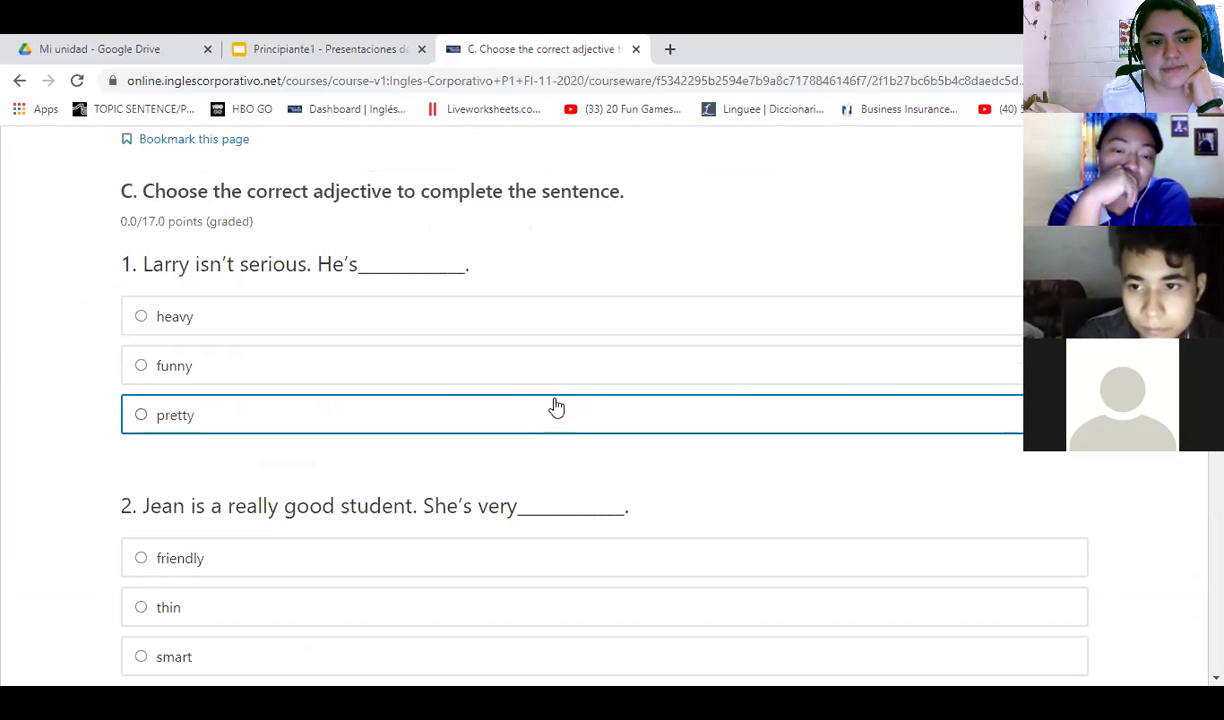
# - Look through the adjective questions and their answer options in section C, returning to question 1
pyautogui.scroll(-5, 560, 405)
pyautogui.scroll(-2, 590, 393)
pyautogui.scroll(8, 590, 393)
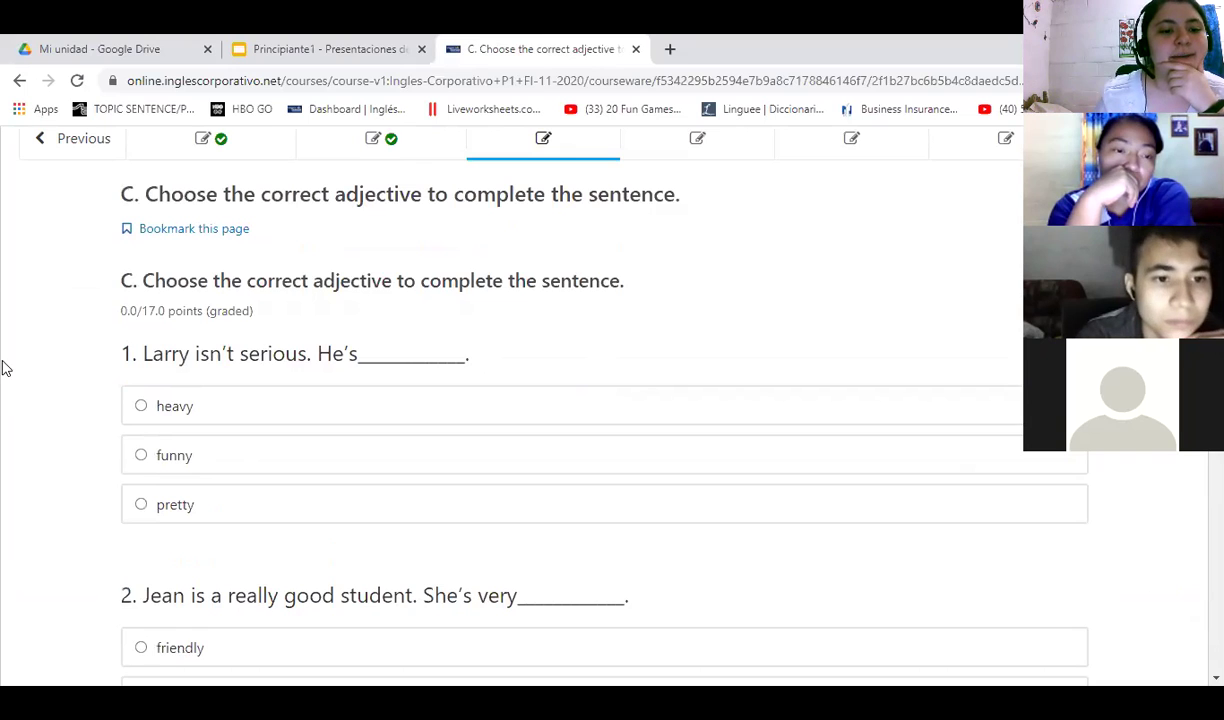
pyautogui.scroll(-2, 3, 372)
pyautogui.scroll(2, 4, 370)
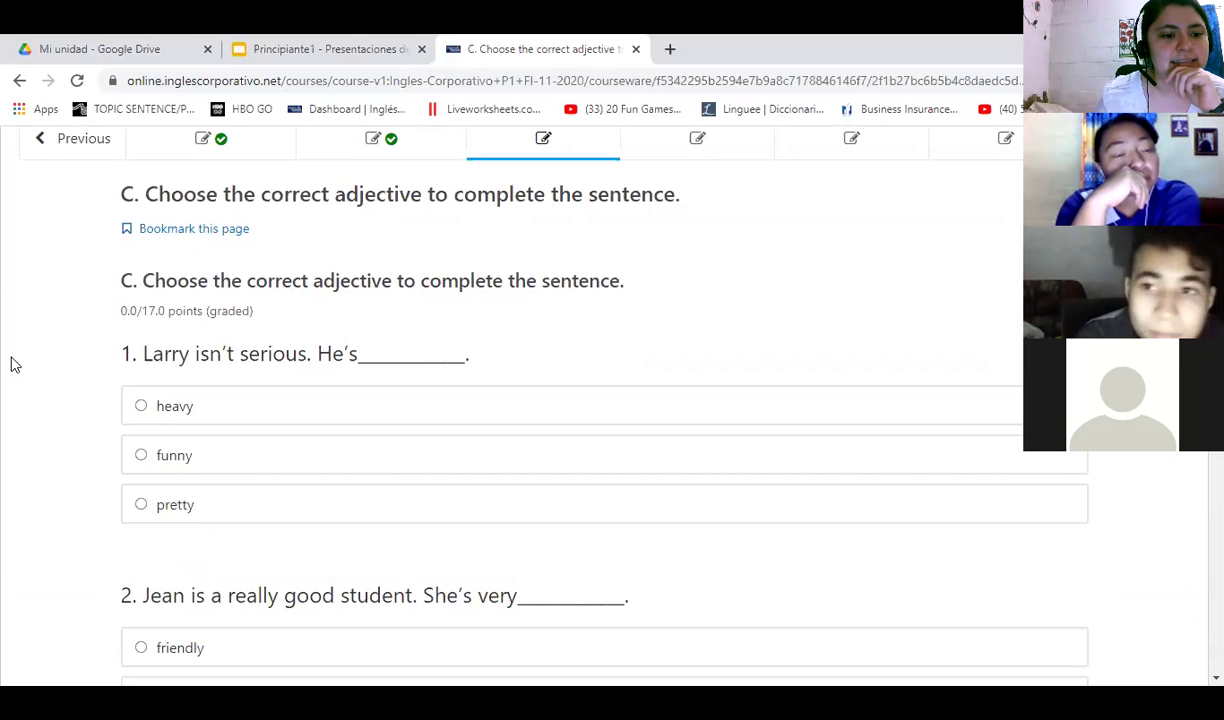
pyautogui.scroll(-2, 14, 364)
pyautogui.scroll(-3, 341, 355)
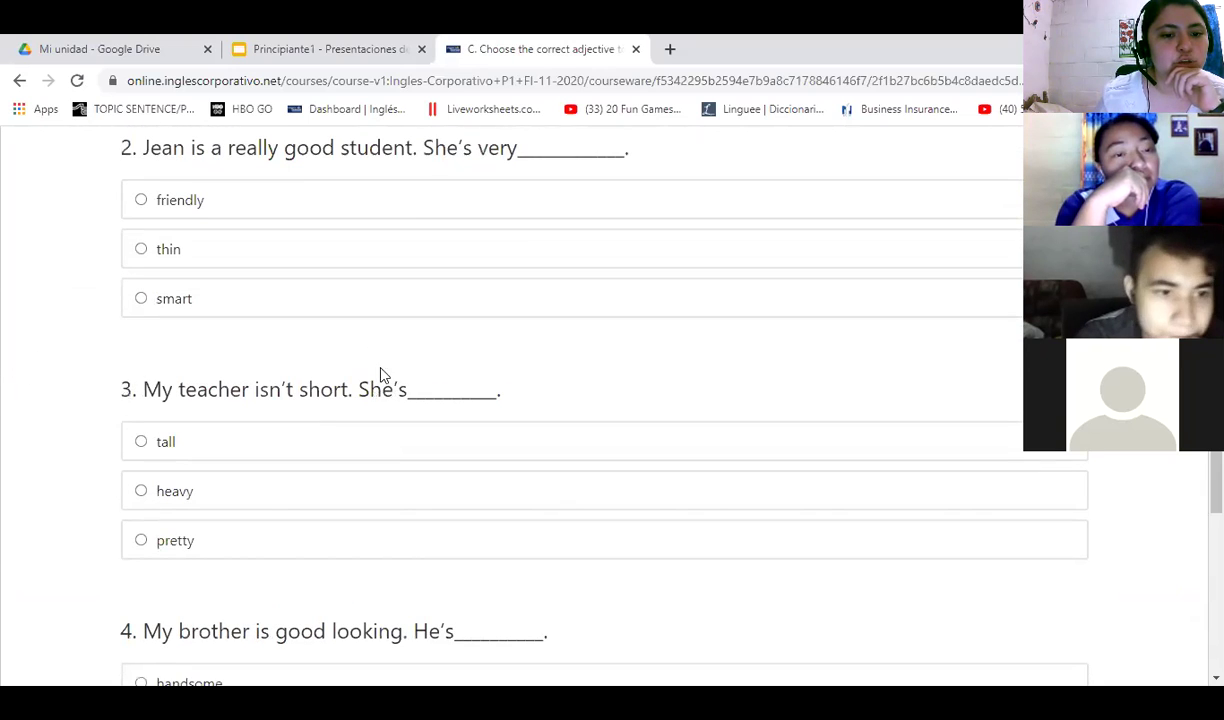
pyautogui.scroll(-4, 402, 413)
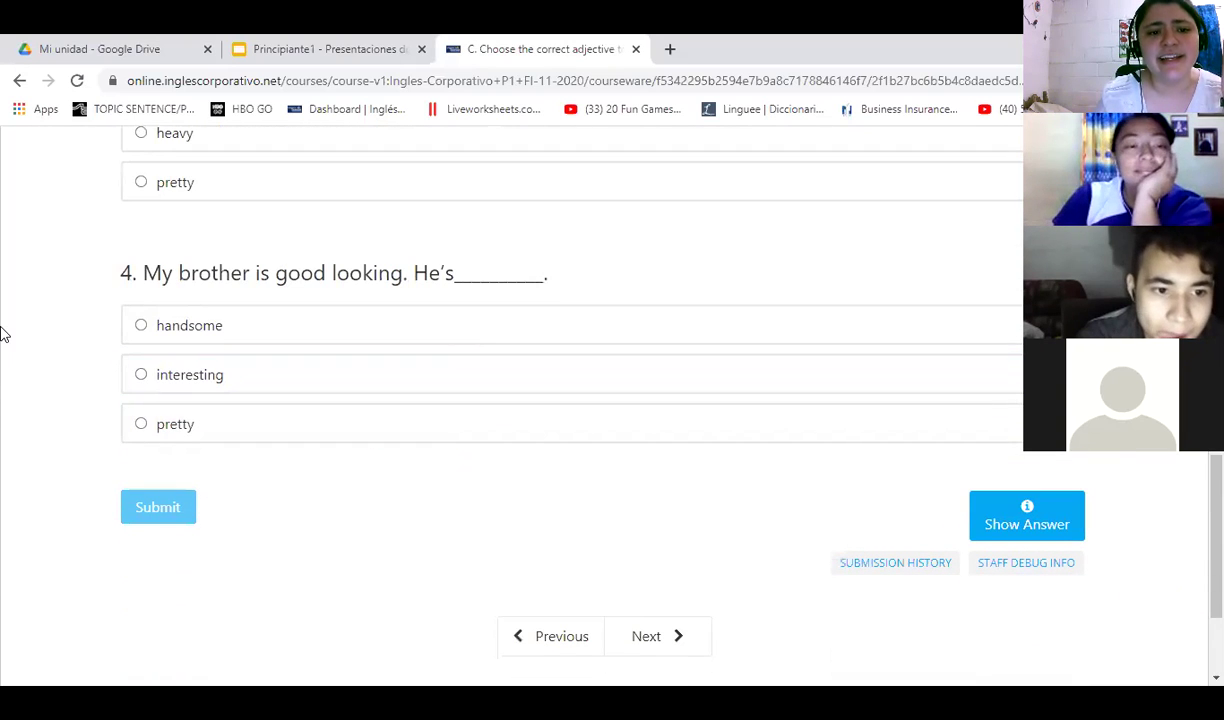
pyautogui.scroll(12, 3, 333)
pyautogui.scroll(-2, 7, 330)
pyautogui.scroll(-2, 5, 326)
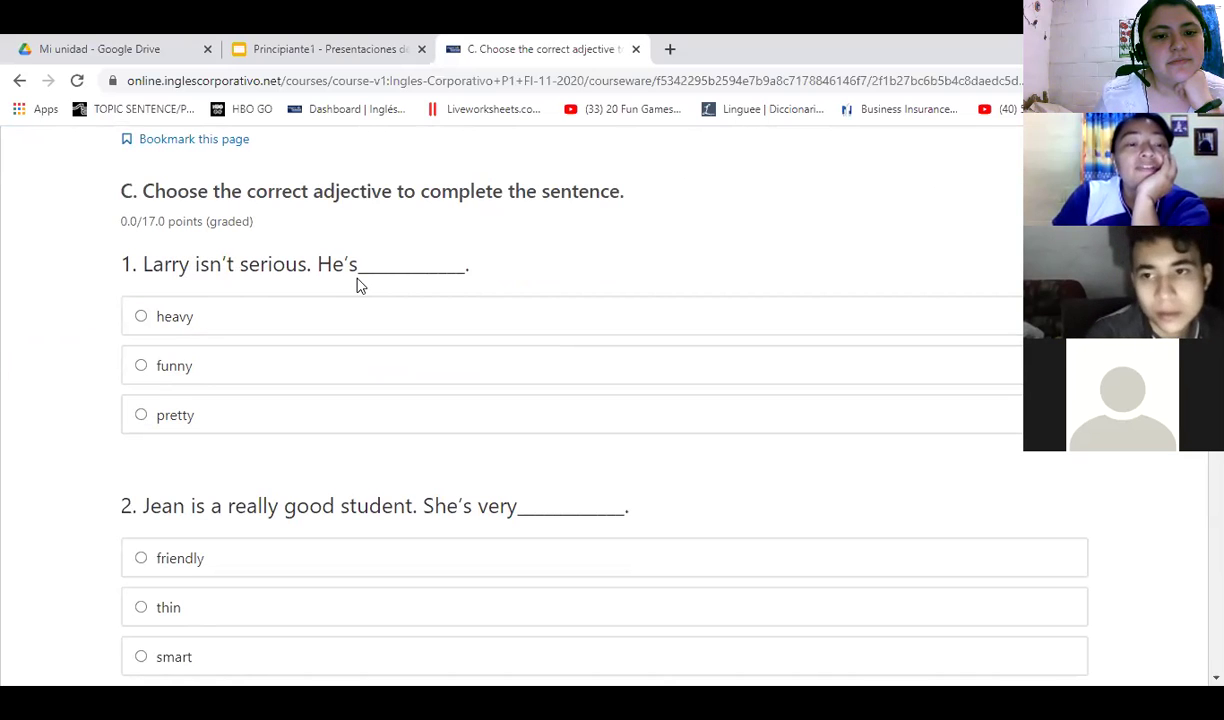
# - Answer question 1 about Larry with "funny" and question 2 about Jean with "smart"
pyautogui.click(149, 377)
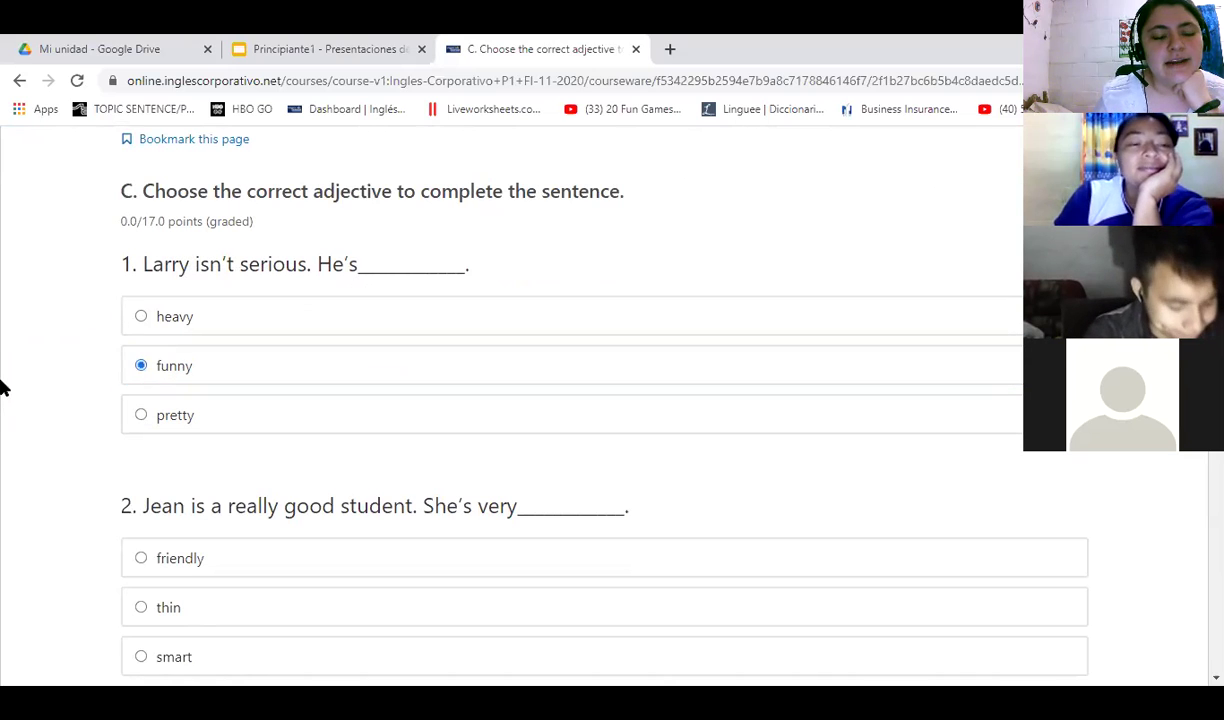
pyautogui.scroll(-3, 5, 375)
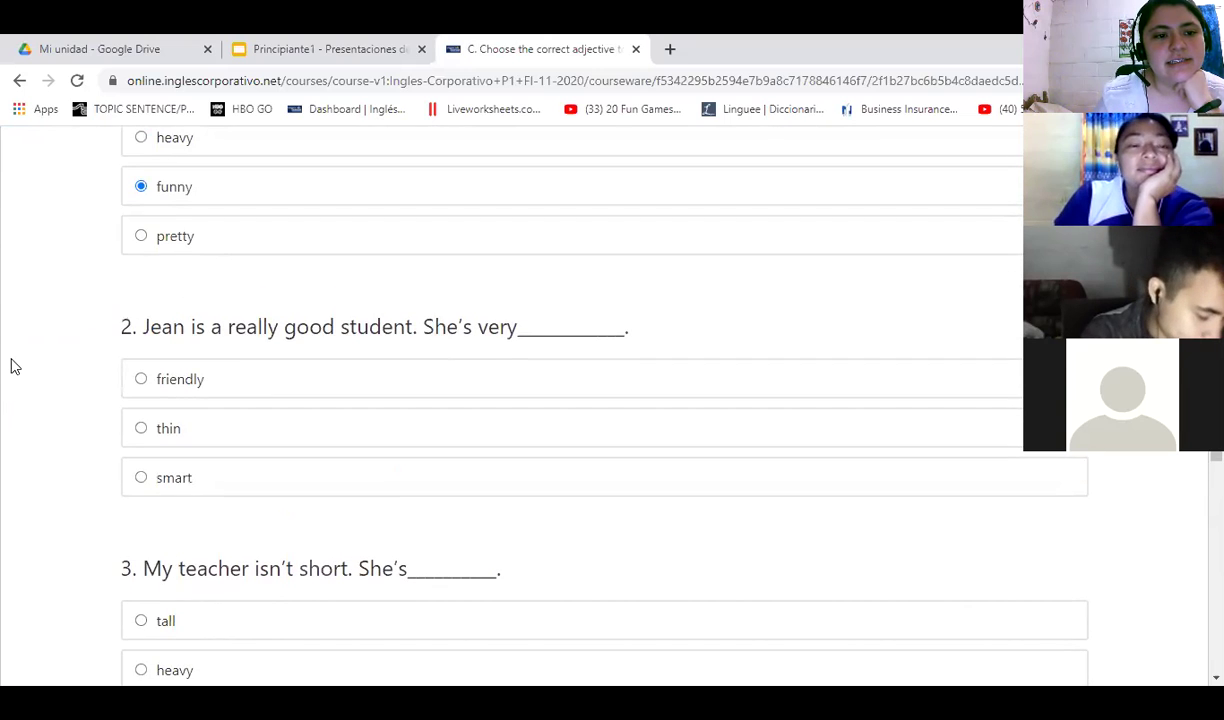
pyautogui.scroll(3, 10, 358)
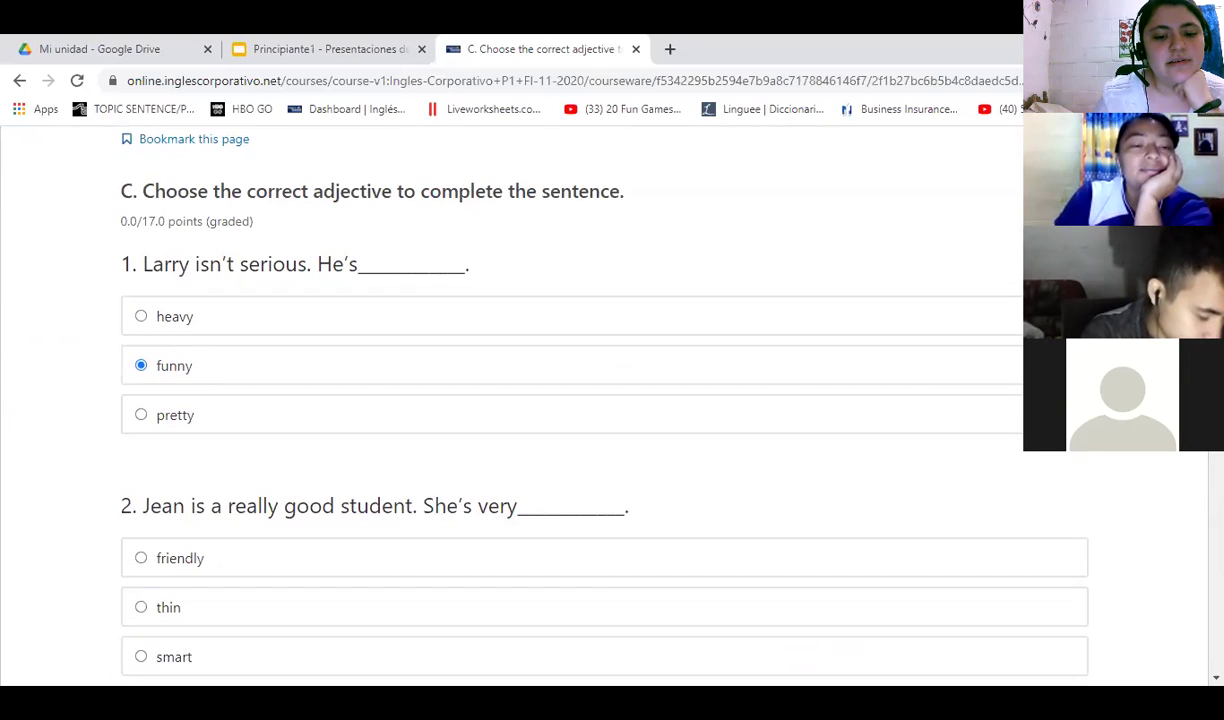
pyautogui.scroll(-3, 5, 366)
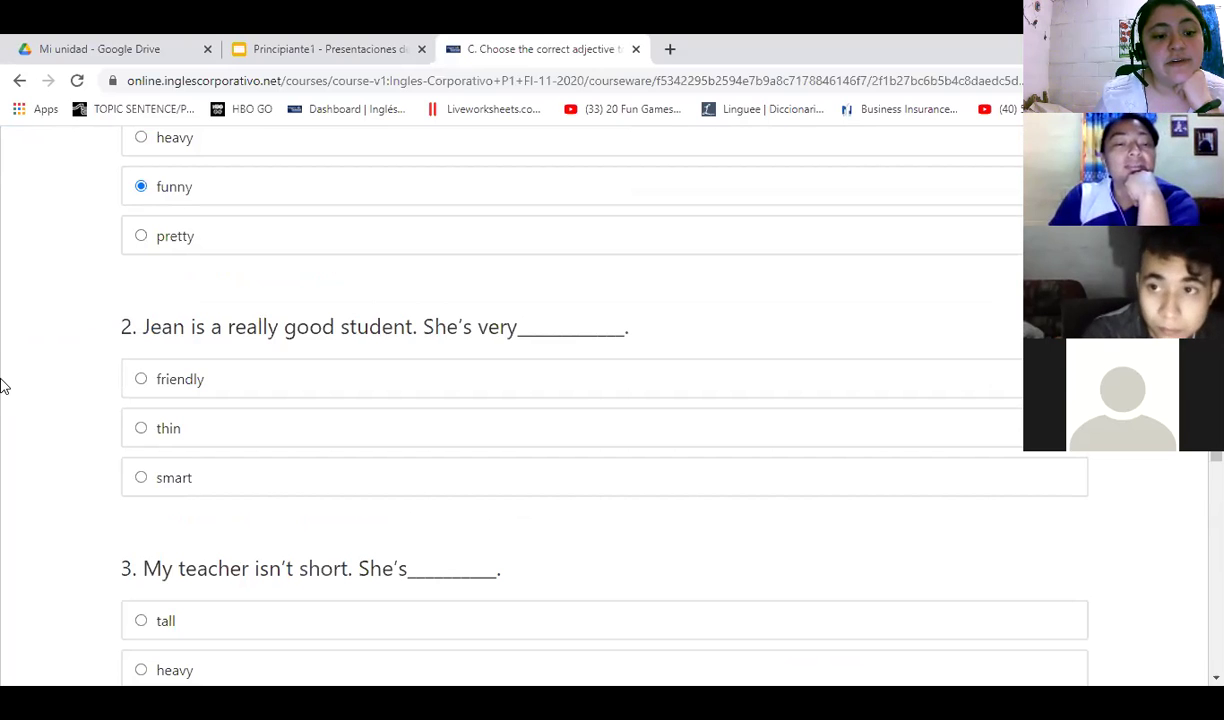
pyautogui.click(187, 483)
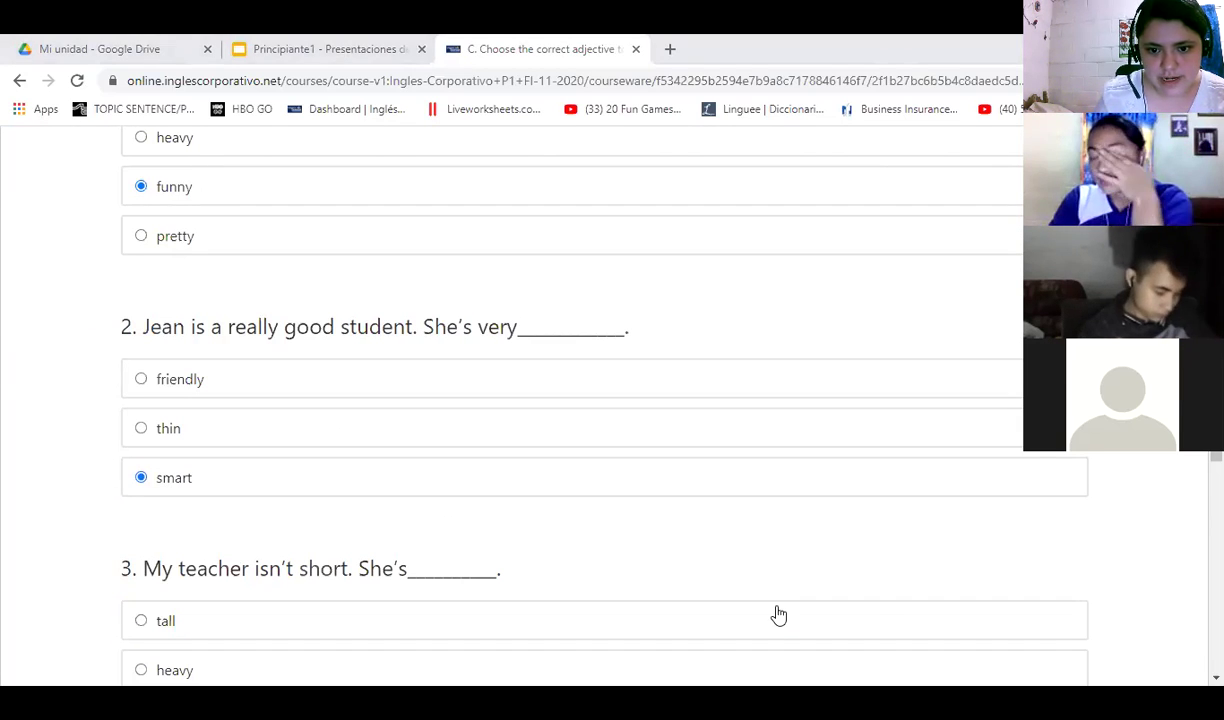
# - Add the text annotation "CLEVER" beside the answer options of question 2
pyautogui.click(885, 423)
pyautogui.write('CLEVER')
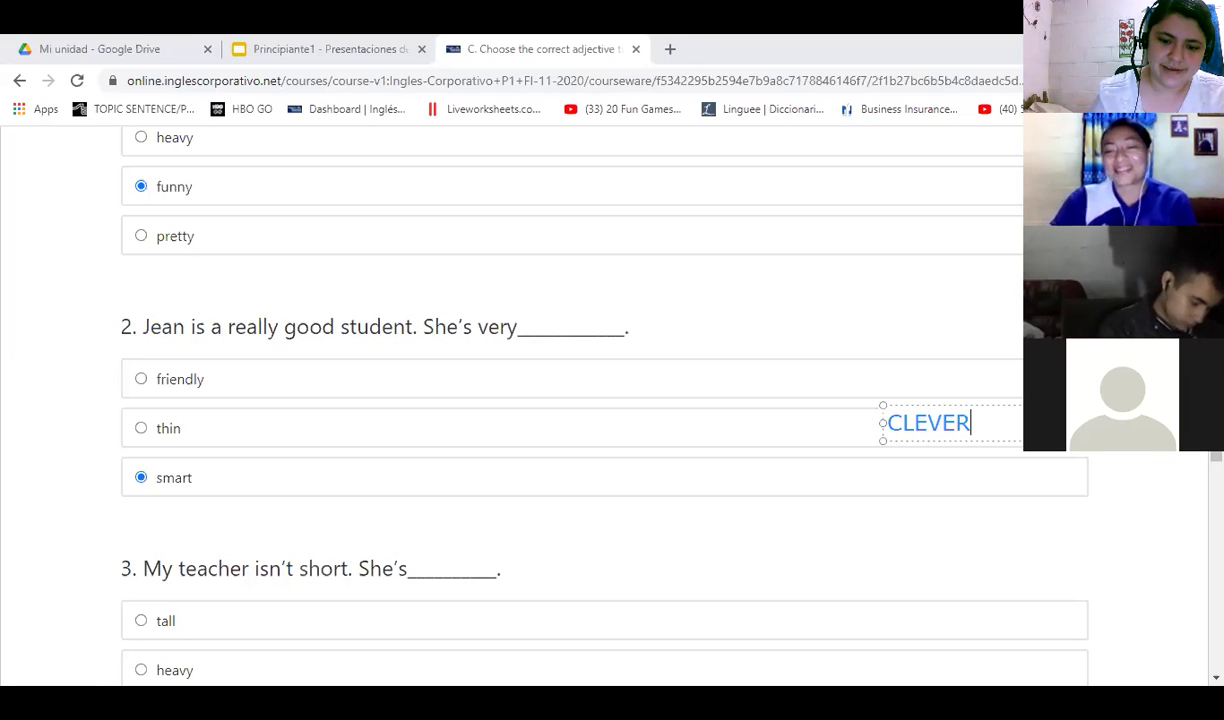
pyautogui.click(541, 627)
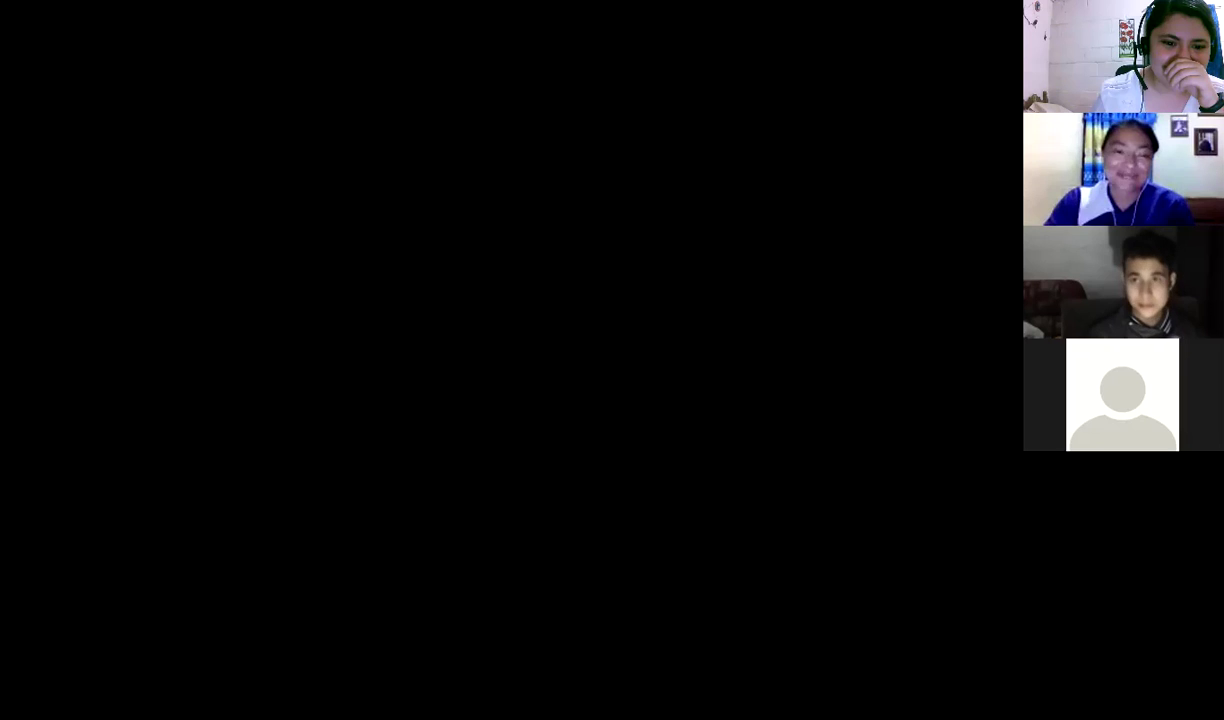
# - Answer question 3 about the teacher who isn't short with "tall"
pyautogui.scroll(5, 862, 497)
pyautogui.scroll(-2, 862, 497)
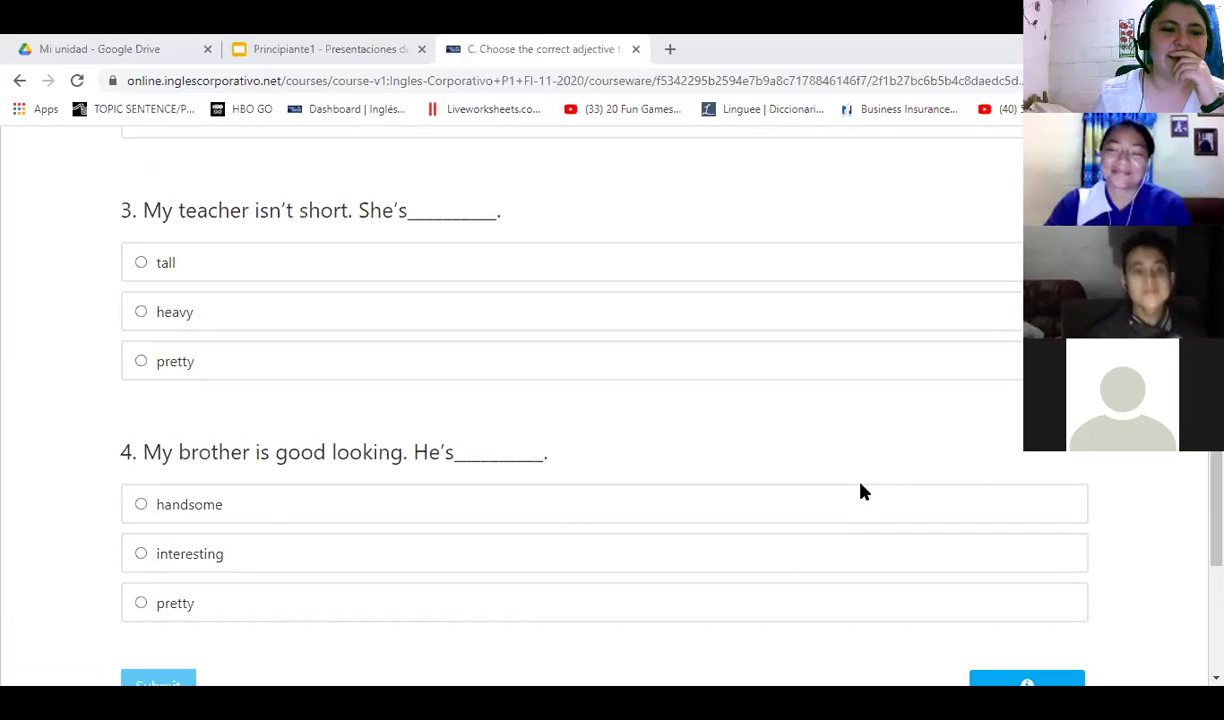
pyautogui.scroll(1, 862, 490)
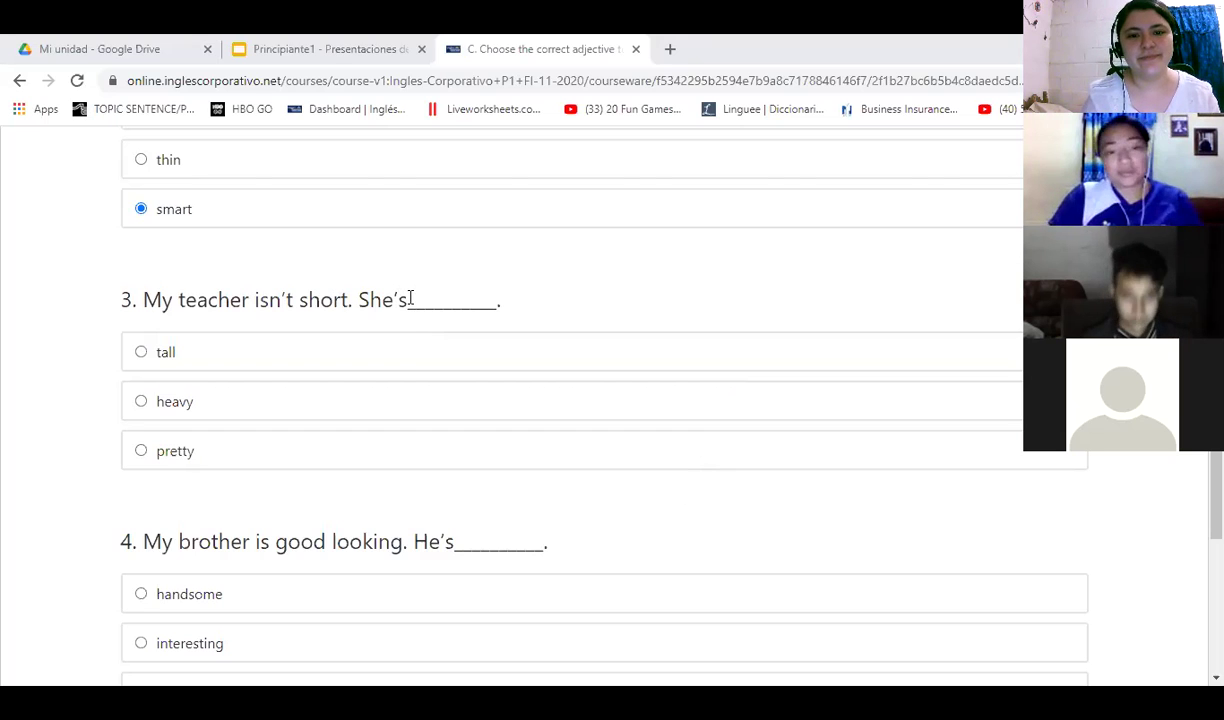
pyautogui.click(273, 366)
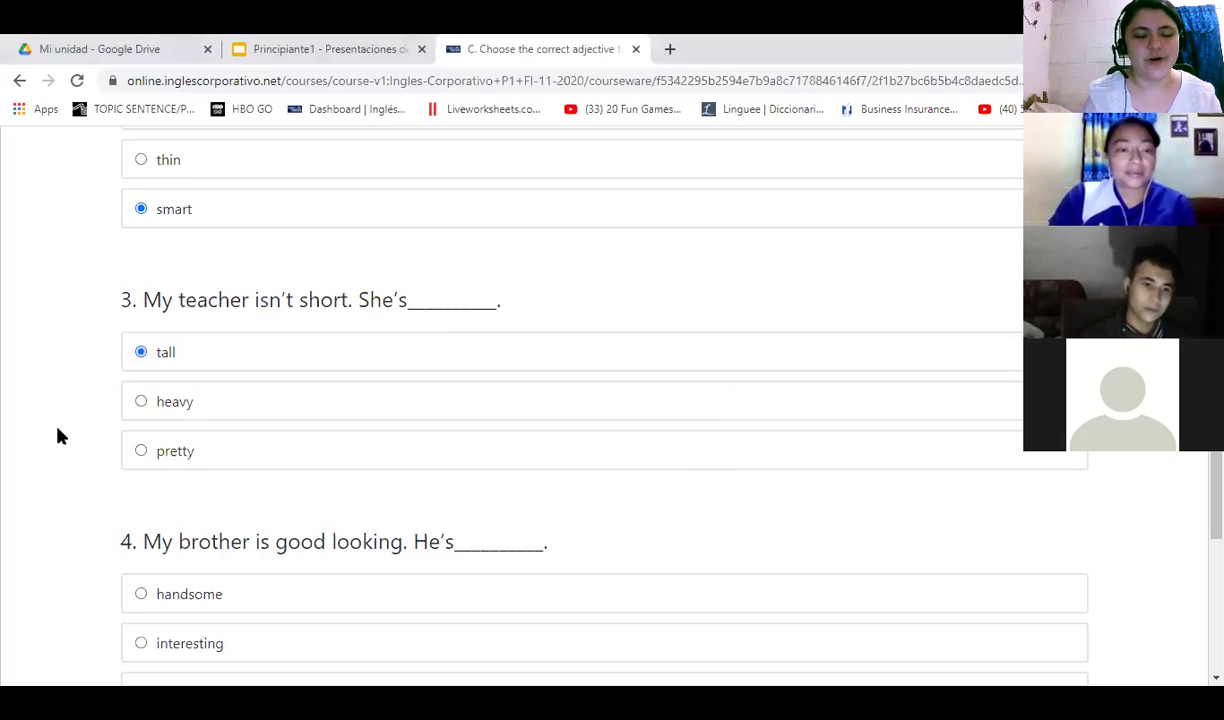
# - Answer question 4 about the good-looking brother with "handsome" and submit the section C answers
pyautogui.scroll(-3, 57, 436)
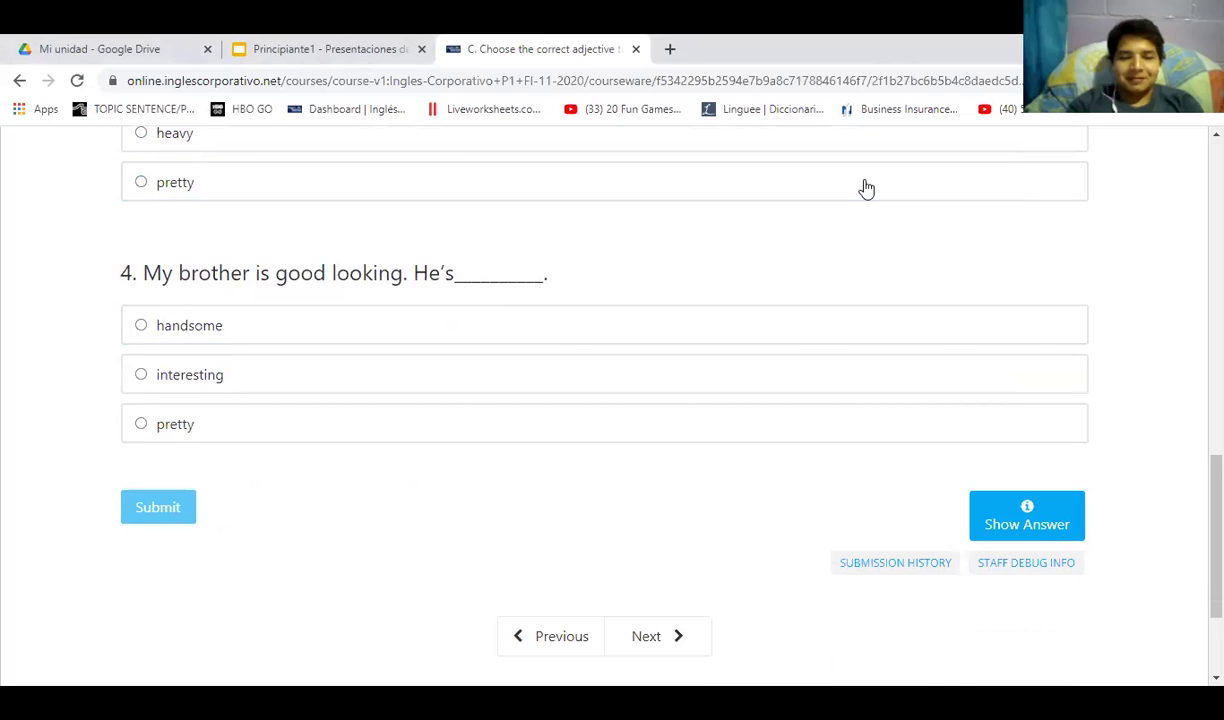
pyautogui.click(164, 172)
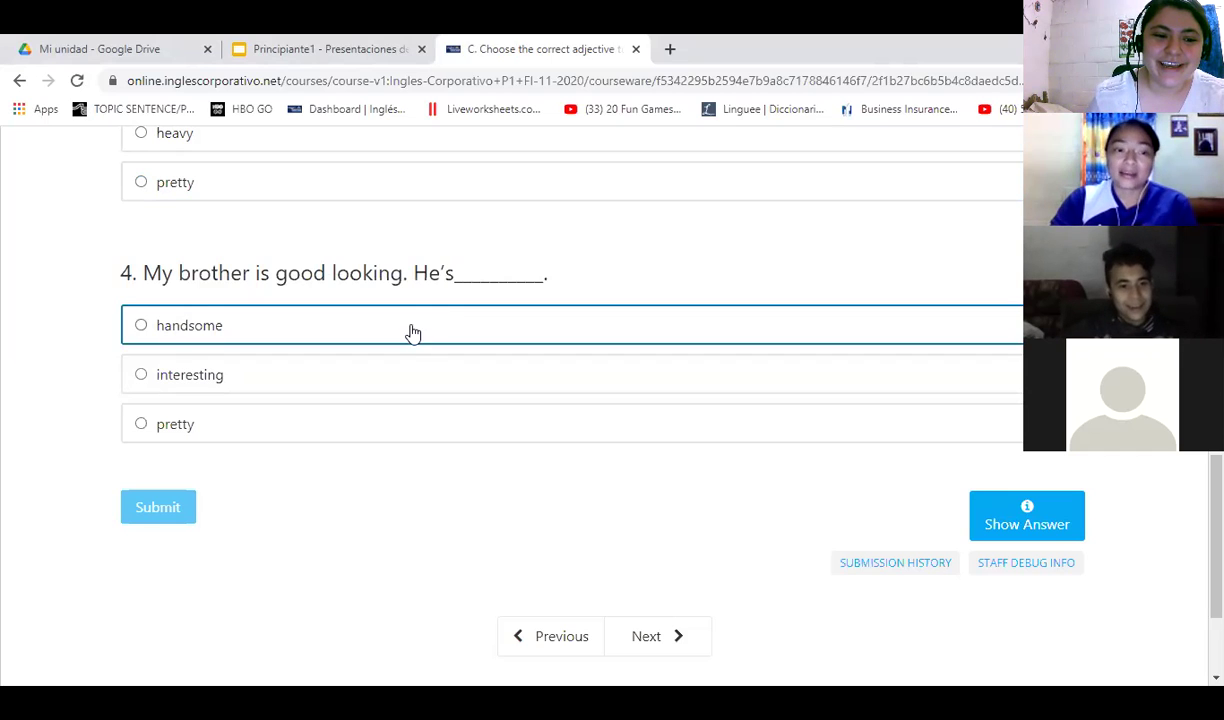
pyautogui.click(141, 325)
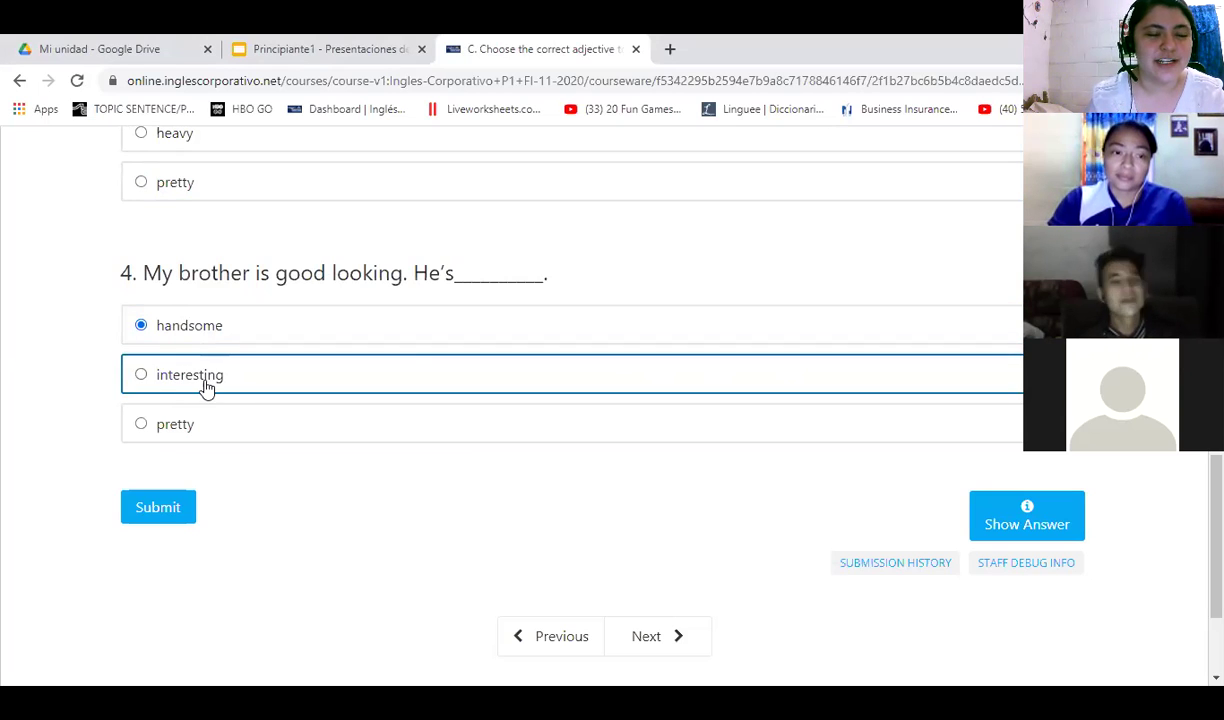
pyautogui.click(168, 509)
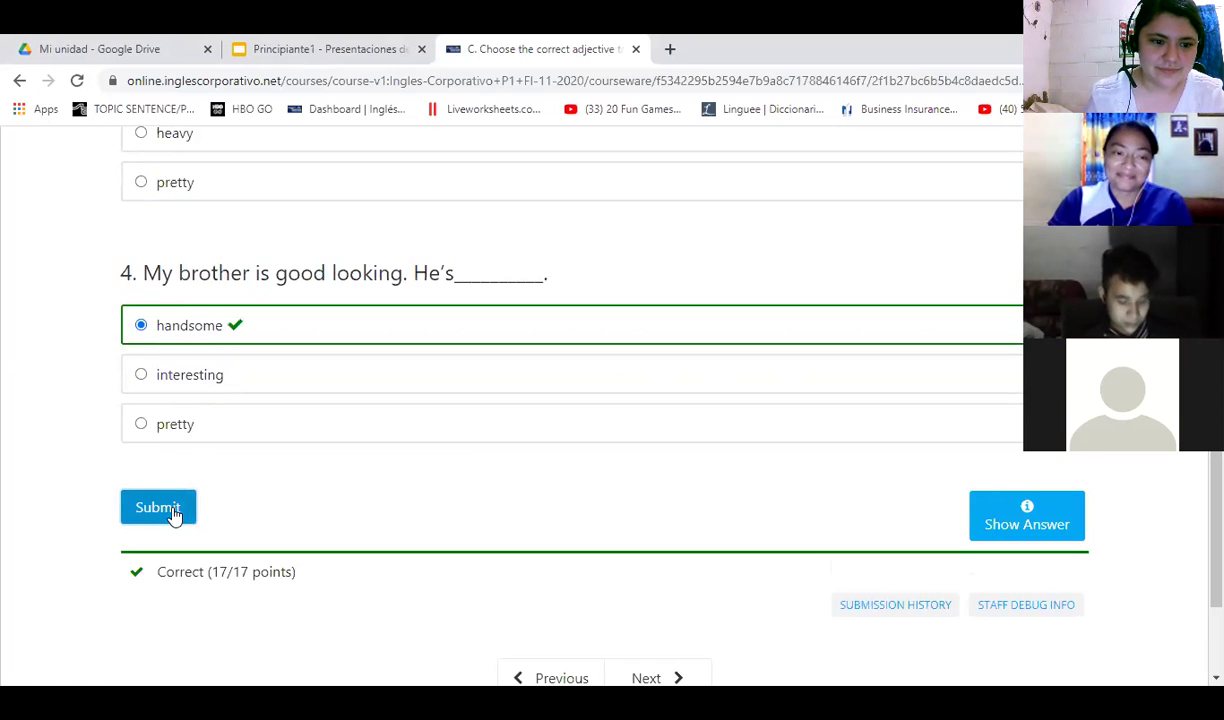
# - Open the exam section "D. Choose the correct answer to the question" and look through its questions
pyautogui.scroll(-2, 190, 490)
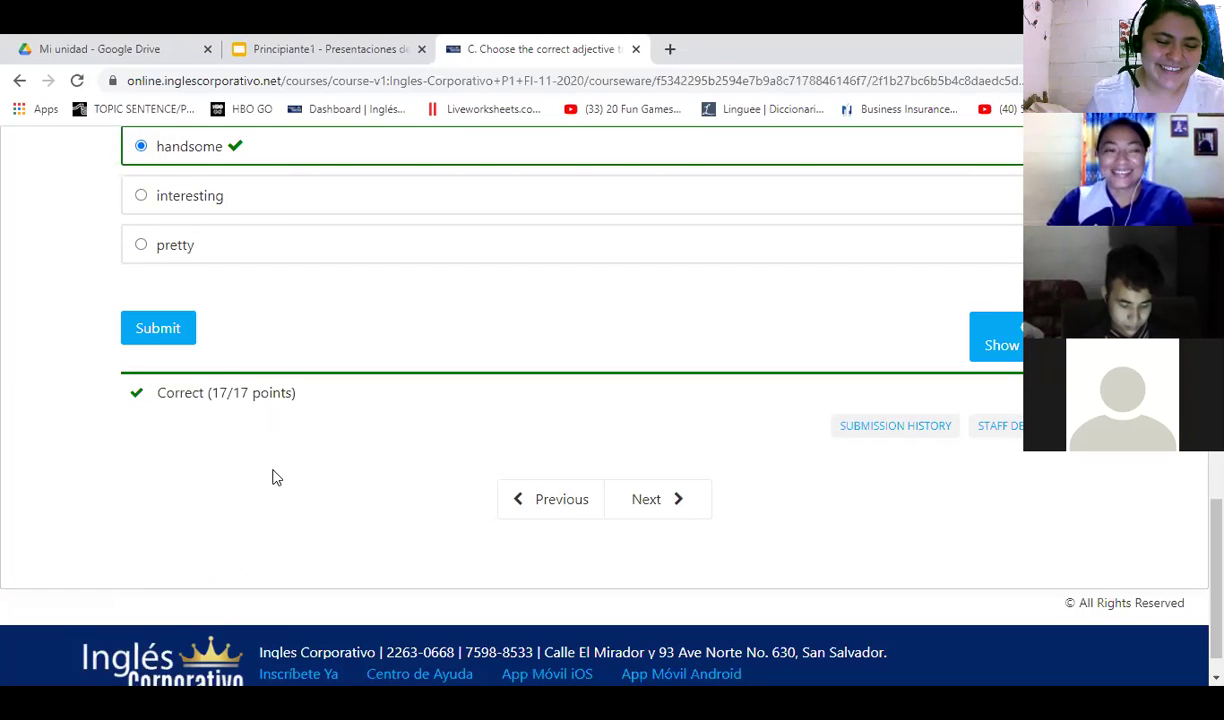
pyautogui.scroll(6, 272, 476)
pyautogui.scroll(7, 285, 472)
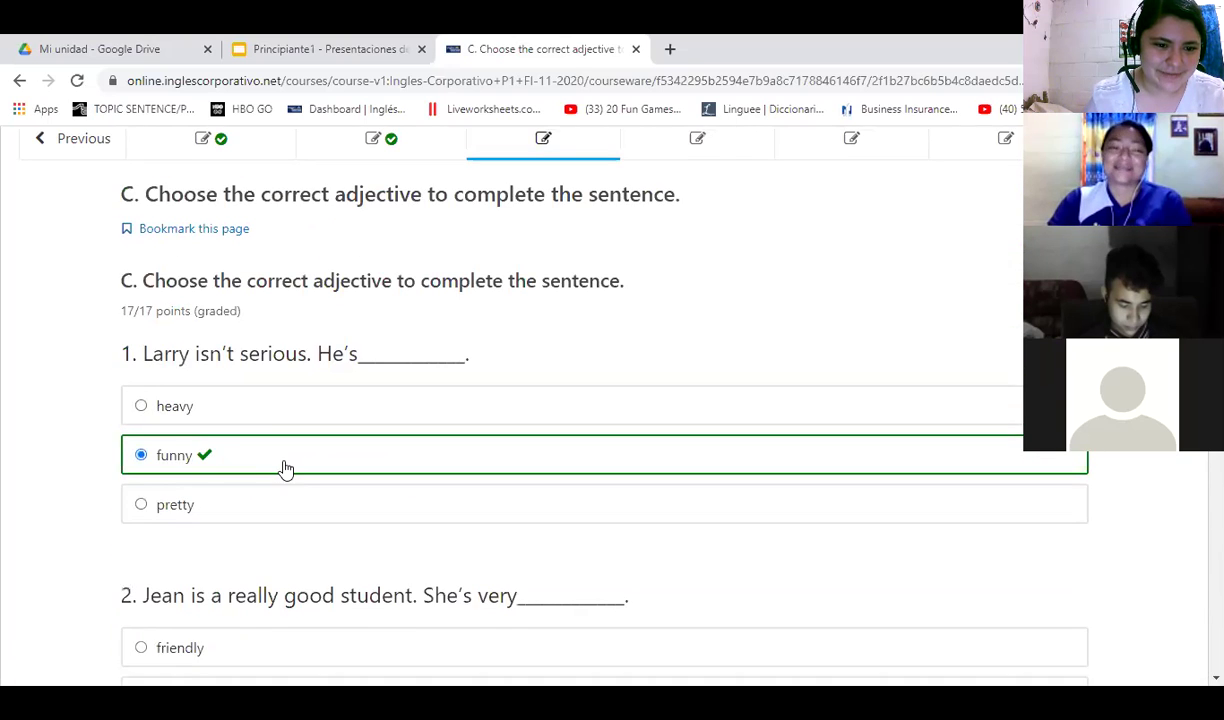
pyautogui.click(700, 425)
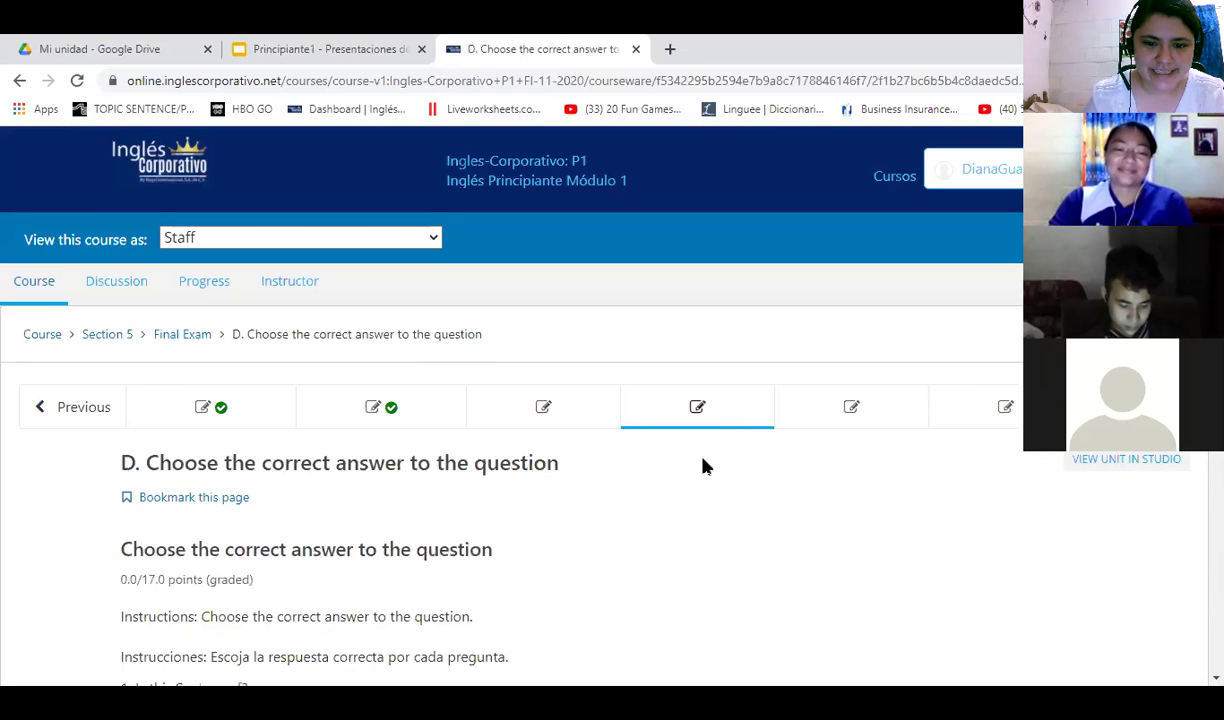
pyautogui.scroll(-3, 706, 470)
pyautogui.scroll(4, 705, 483)
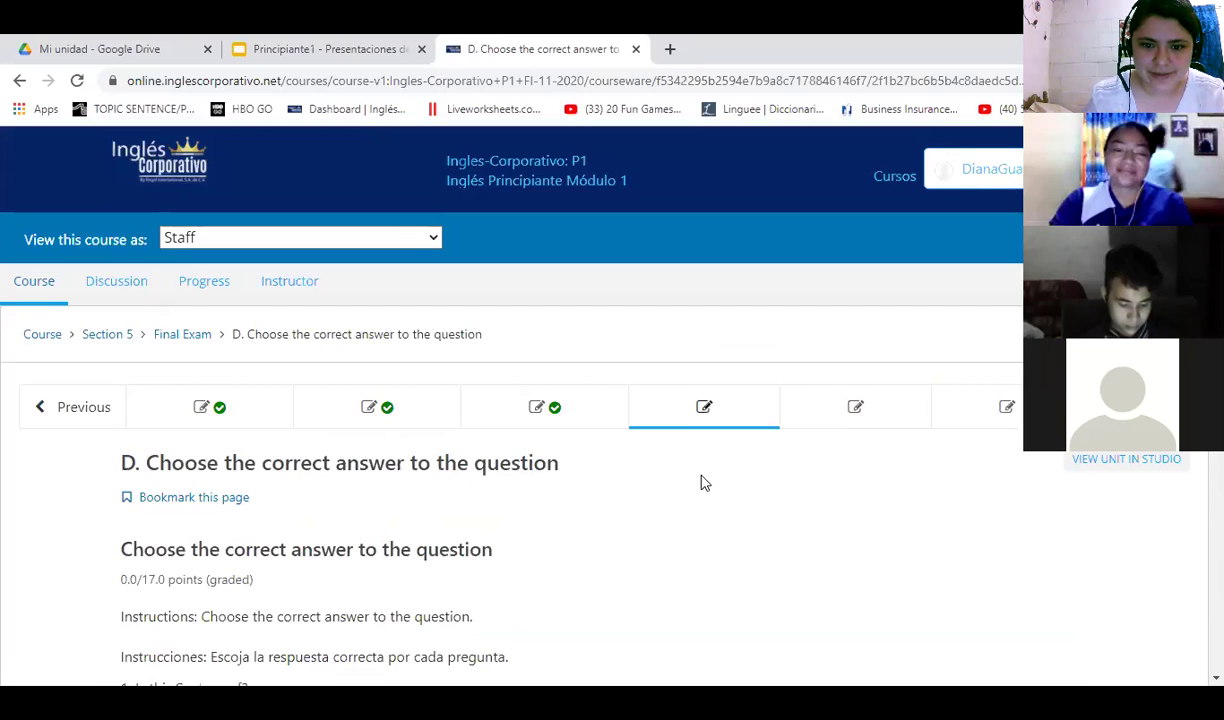
pyautogui.scroll(-3, 702, 485)
pyautogui.scroll(-3, 703, 485)
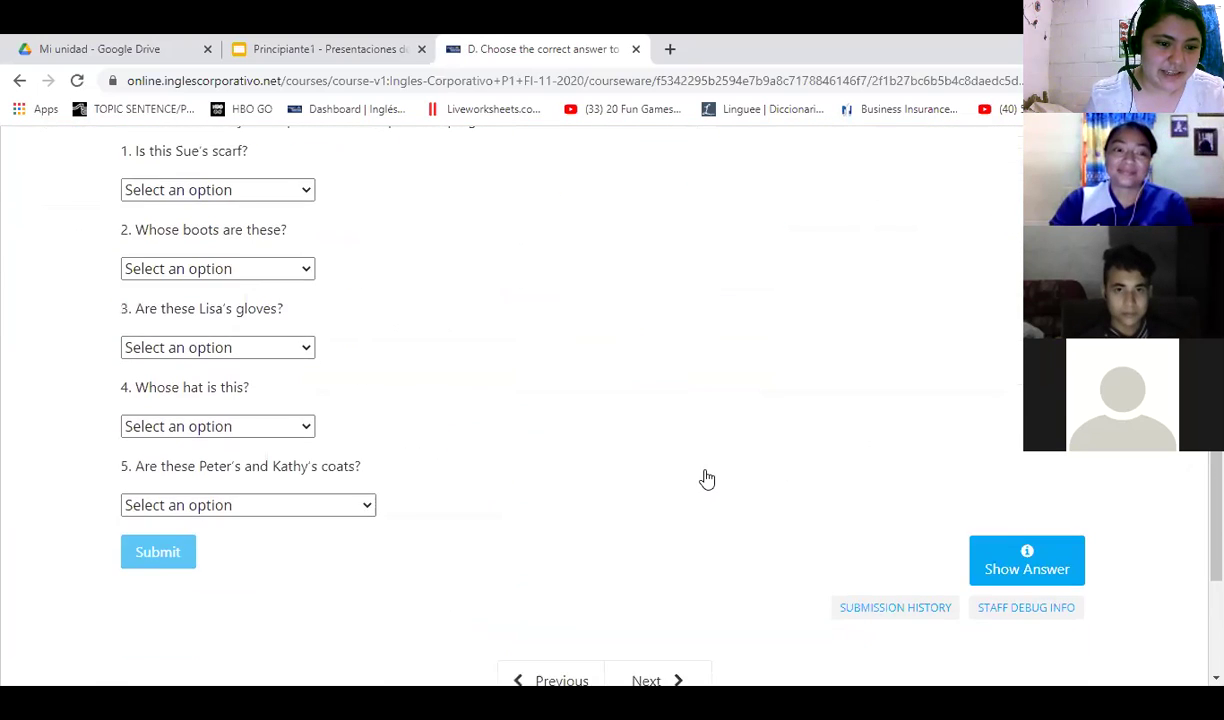
# - Review the section D instructions and the five questions about who the clothes belong to
pyautogui.scroll(2, 704, 480)
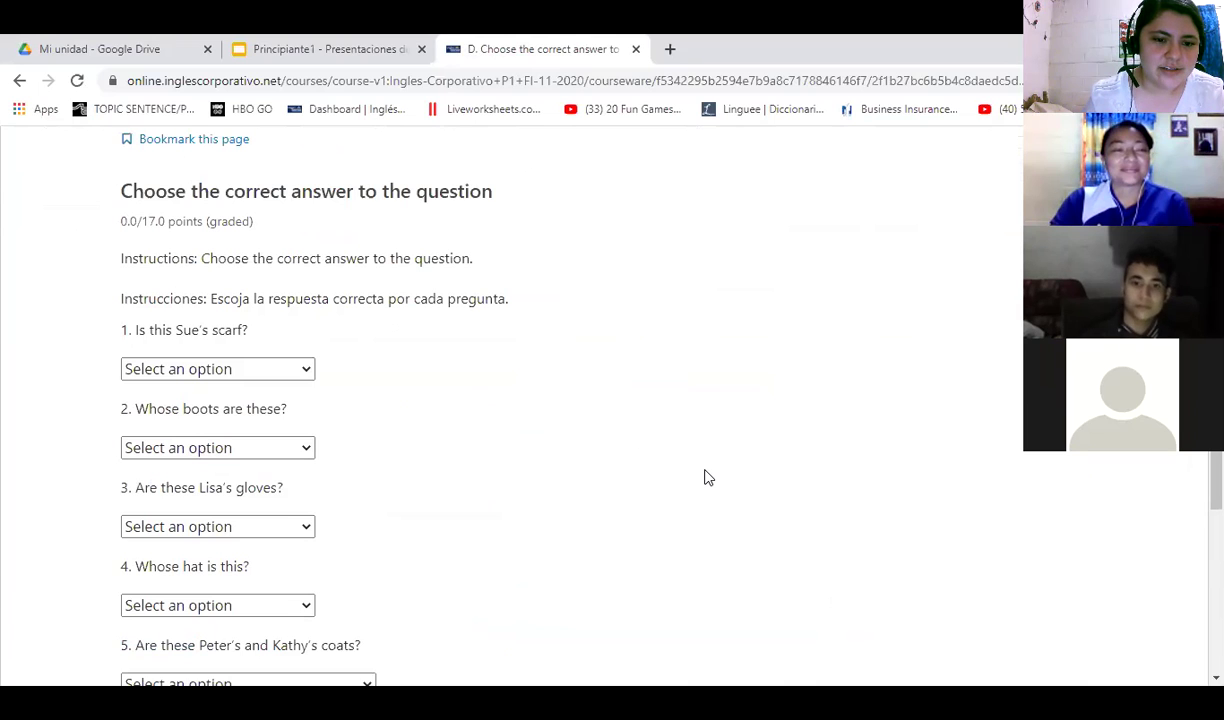
pyautogui.scroll(-2, 645, 456)
pyautogui.scroll(2, 645, 456)
pyautogui.scroll(-2, 645, 452)
pyautogui.scroll(2, 645, 452)
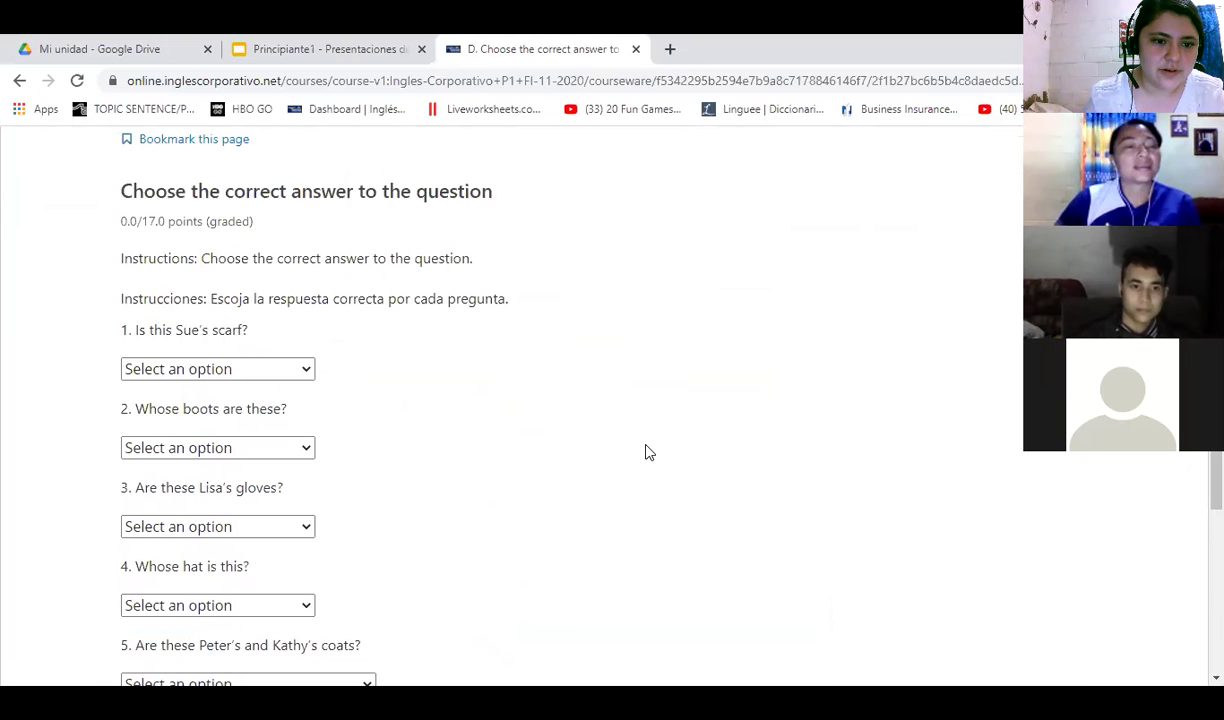
pyautogui.scroll(-2, 645, 452)
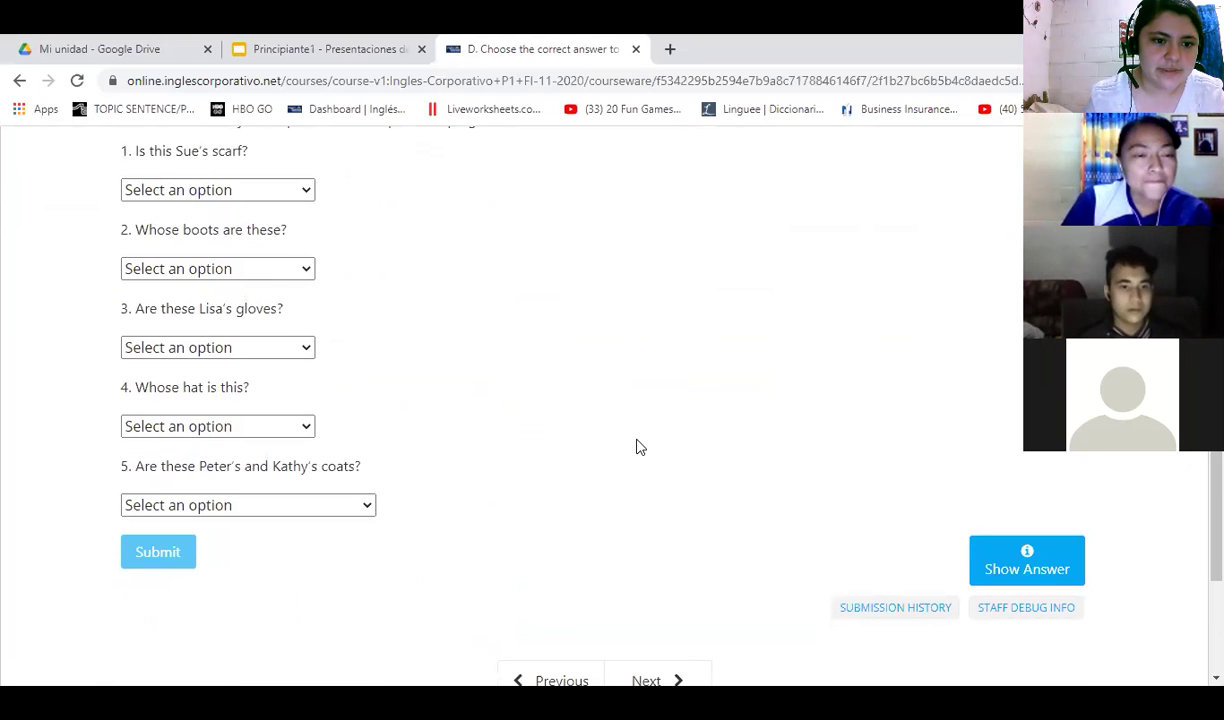
pyautogui.scroll(2, 637, 445)
pyautogui.scroll(-1, 640, 440)
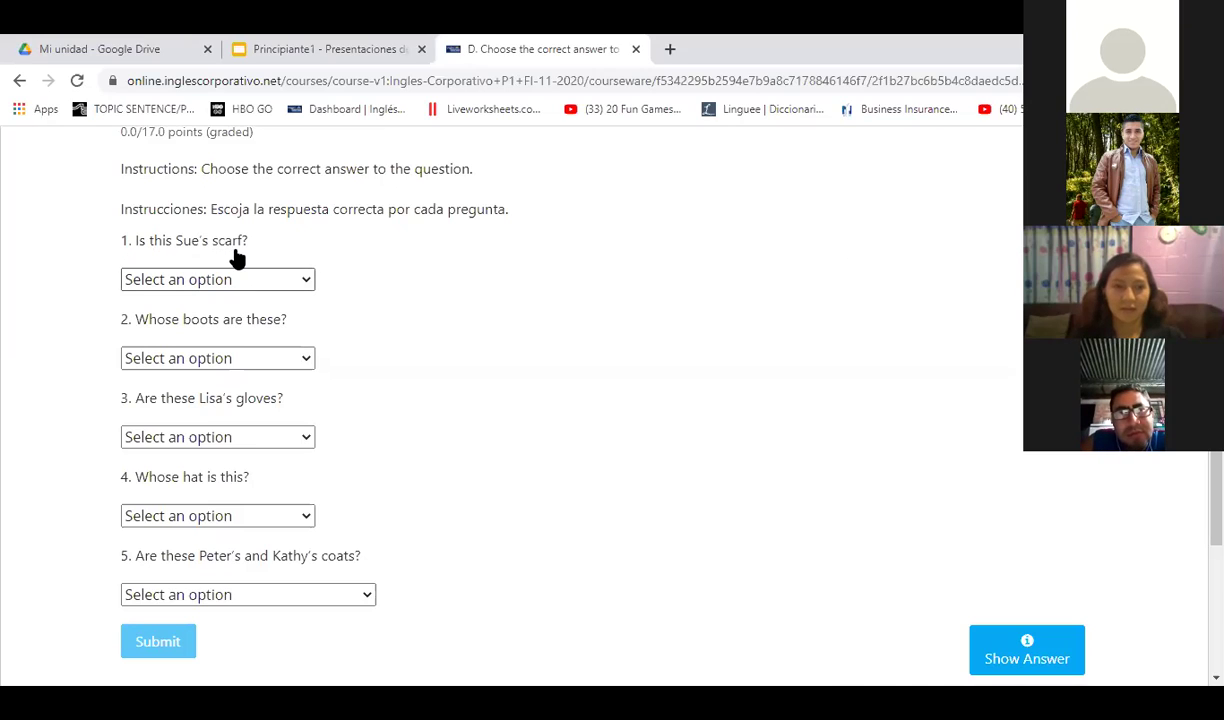
# - Answer section D question 1 with "No, It's not hers. It's mine." and question 2 with "Maybe they're Kathy's."
pyautogui.click(304, 282)
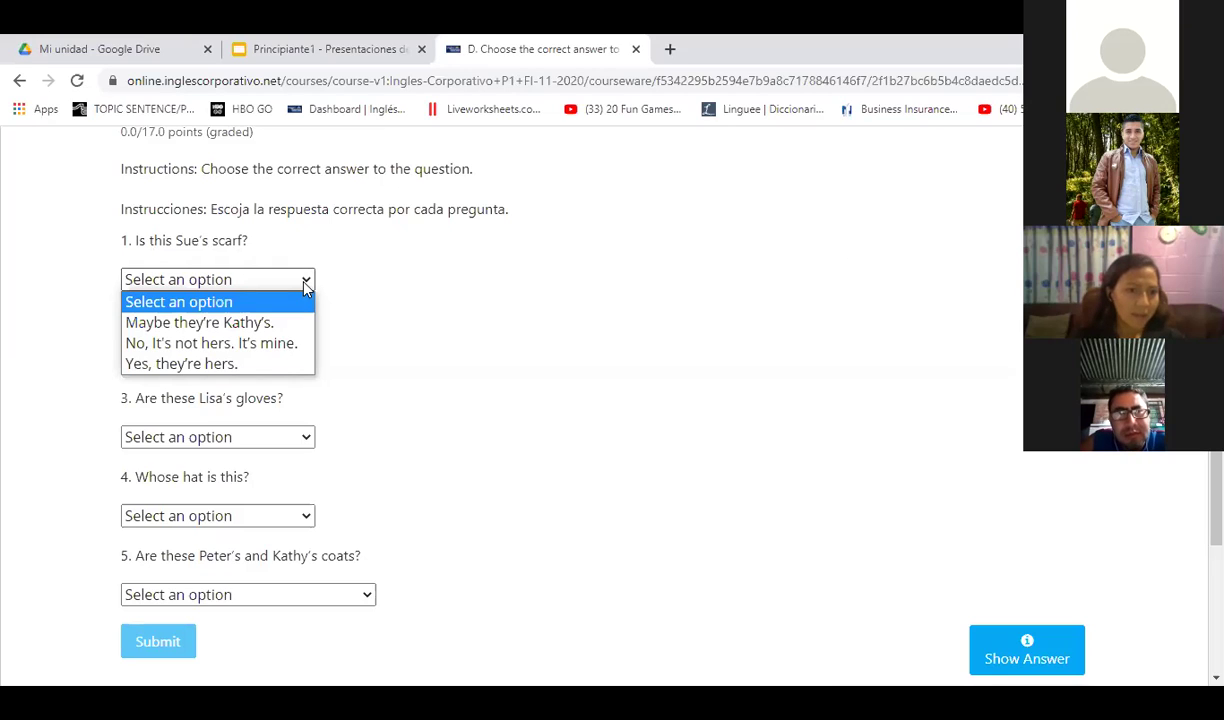
pyautogui.click(294, 343)
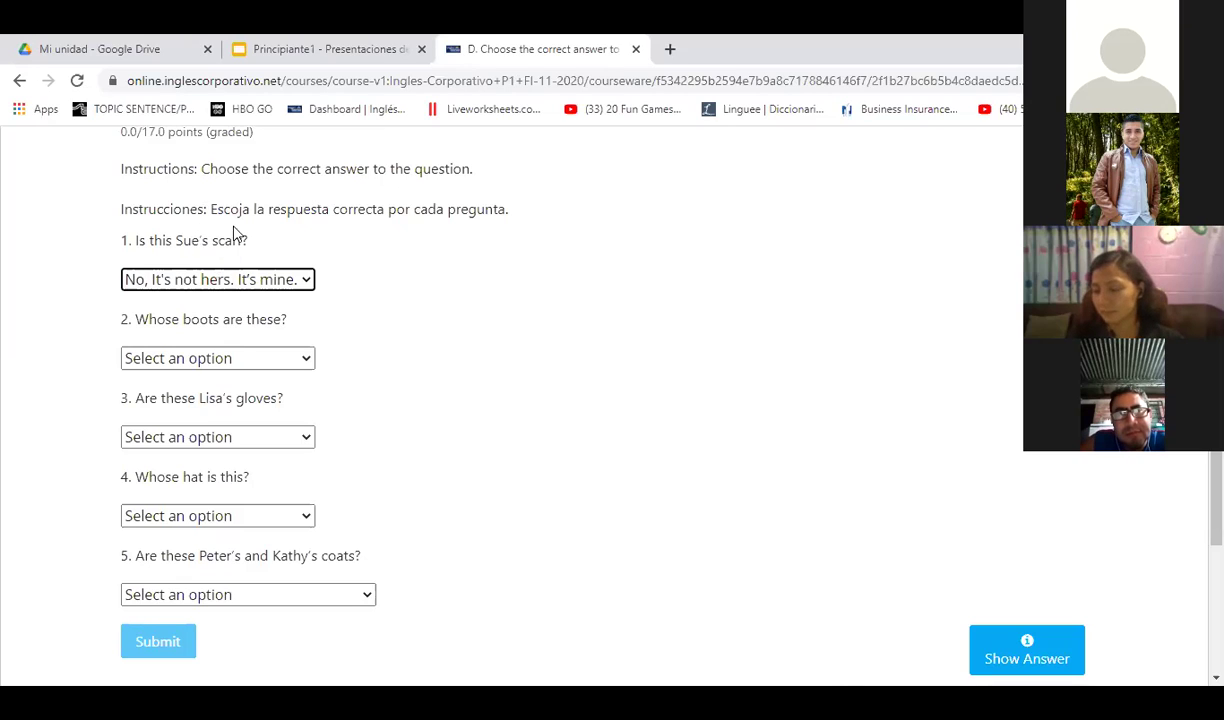
pyautogui.scroll(-1, 380, 240)
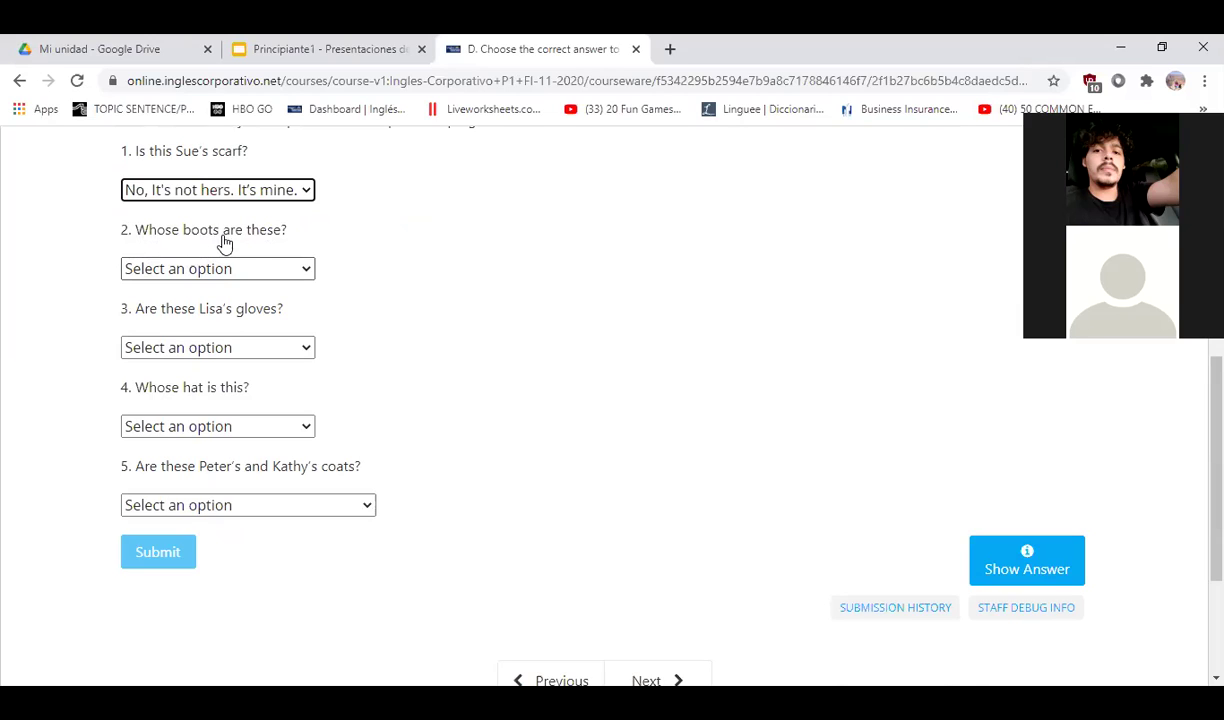
pyautogui.click(306, 274)
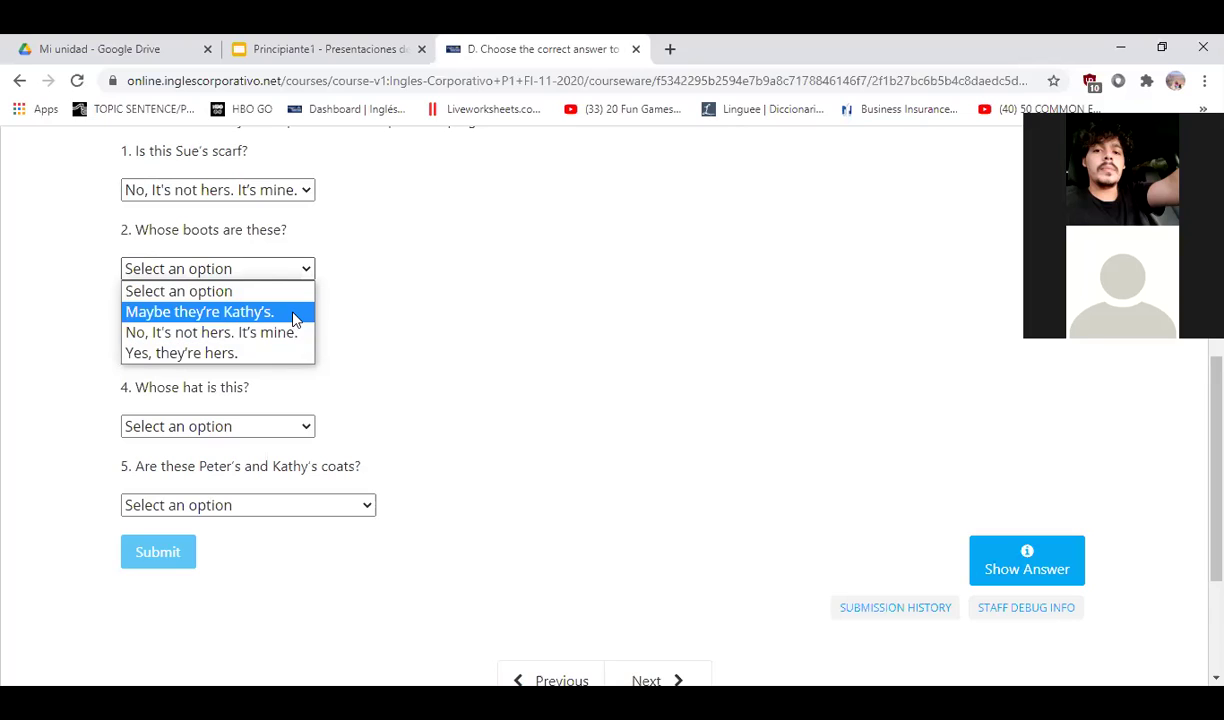
pyautogui.click(295, 318)
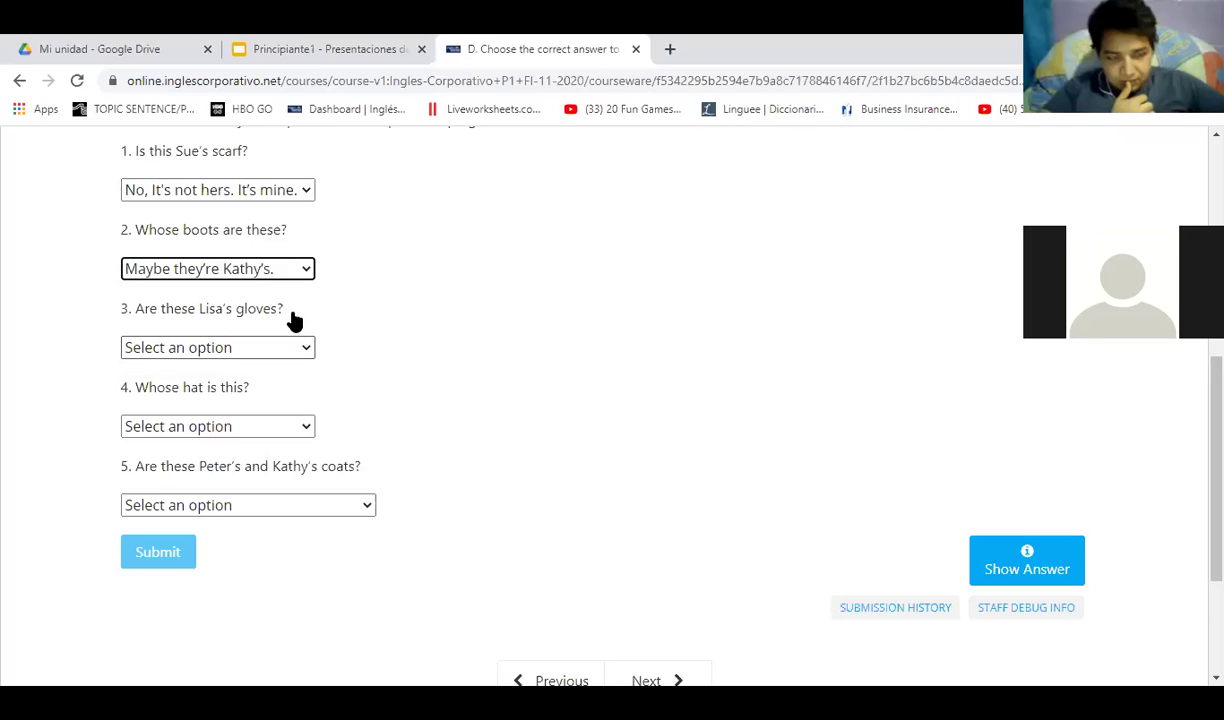
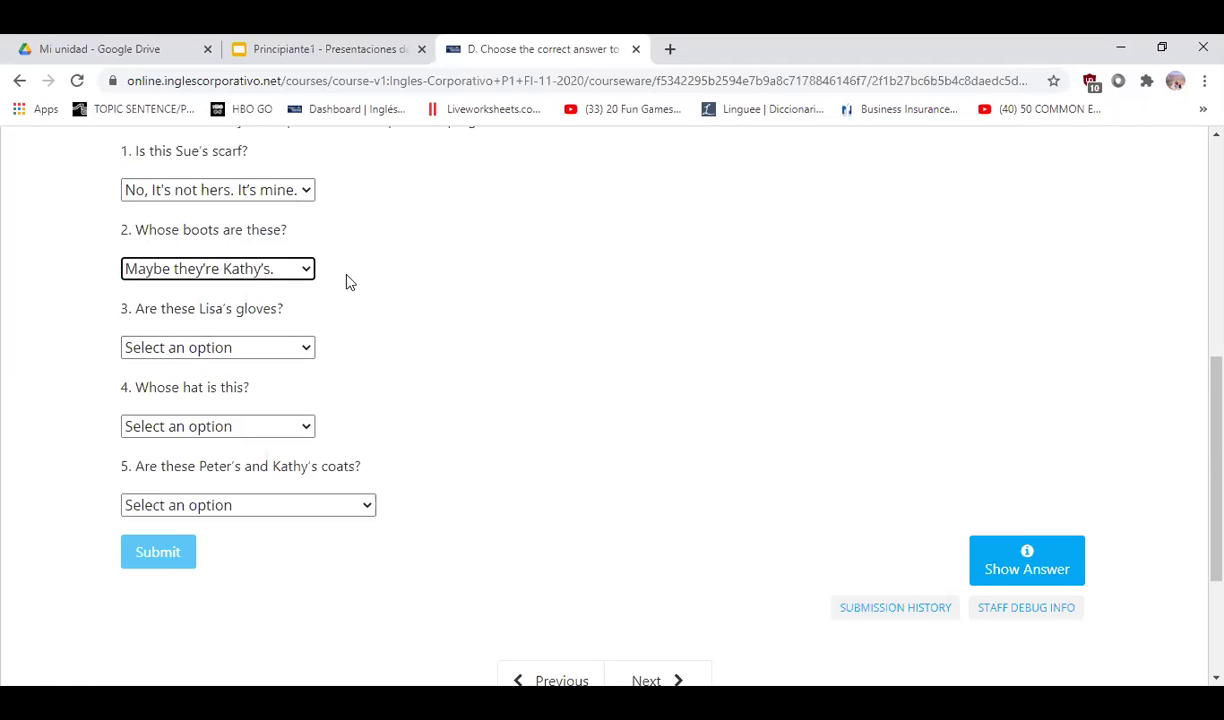
# - Answer question 3 about Lisa's gloves with "Yes, they're hers." and question 4 about the hat with "I think it's yours."
pyautogui.click(307, 350)
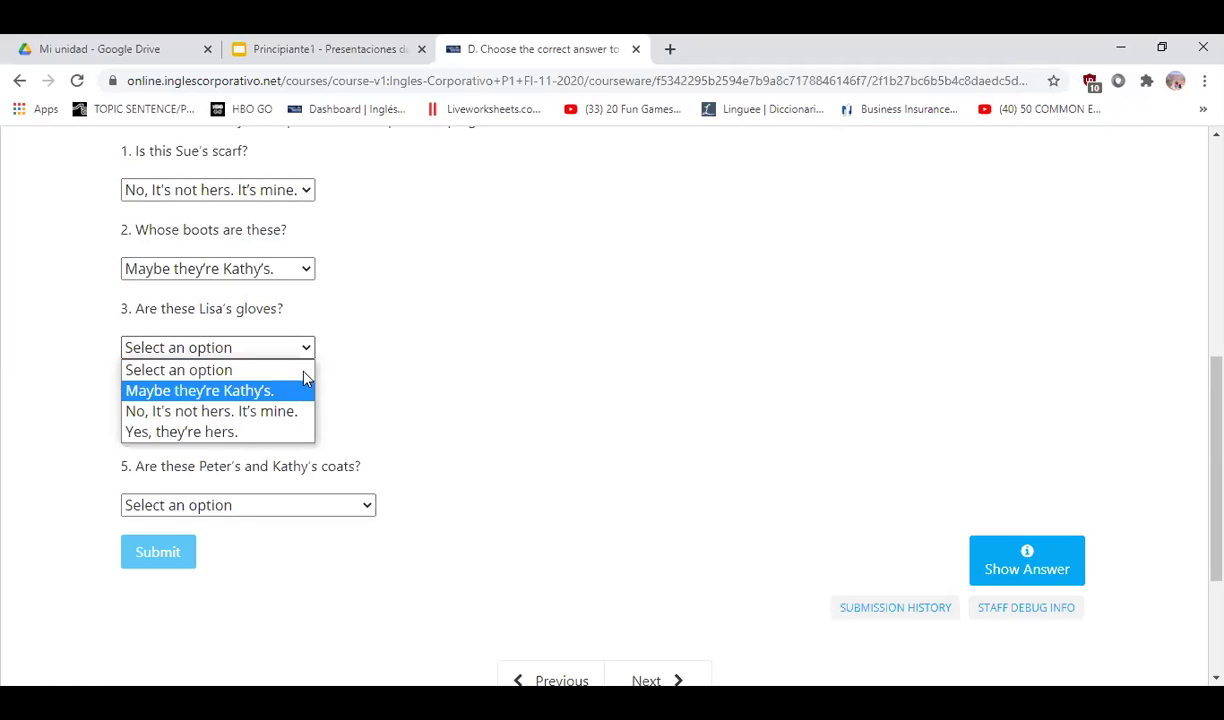
pyautogui.click(302, 433)
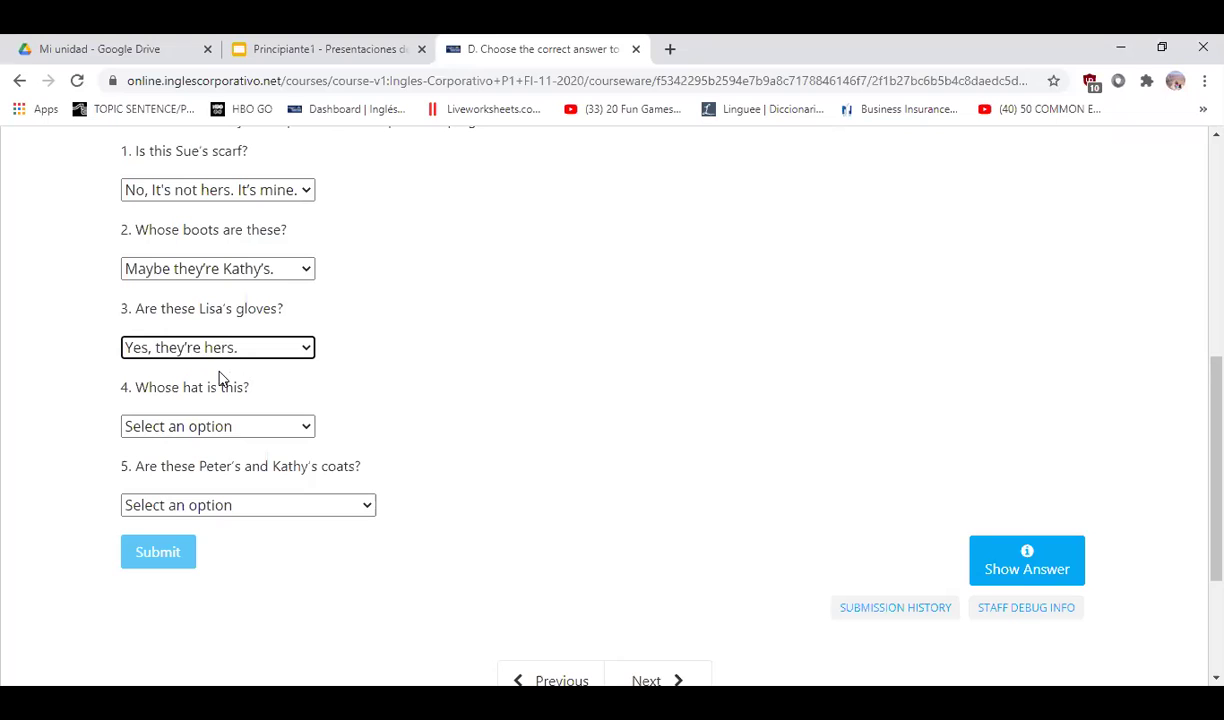
pyautogui.scroll(-3, 523, 391)
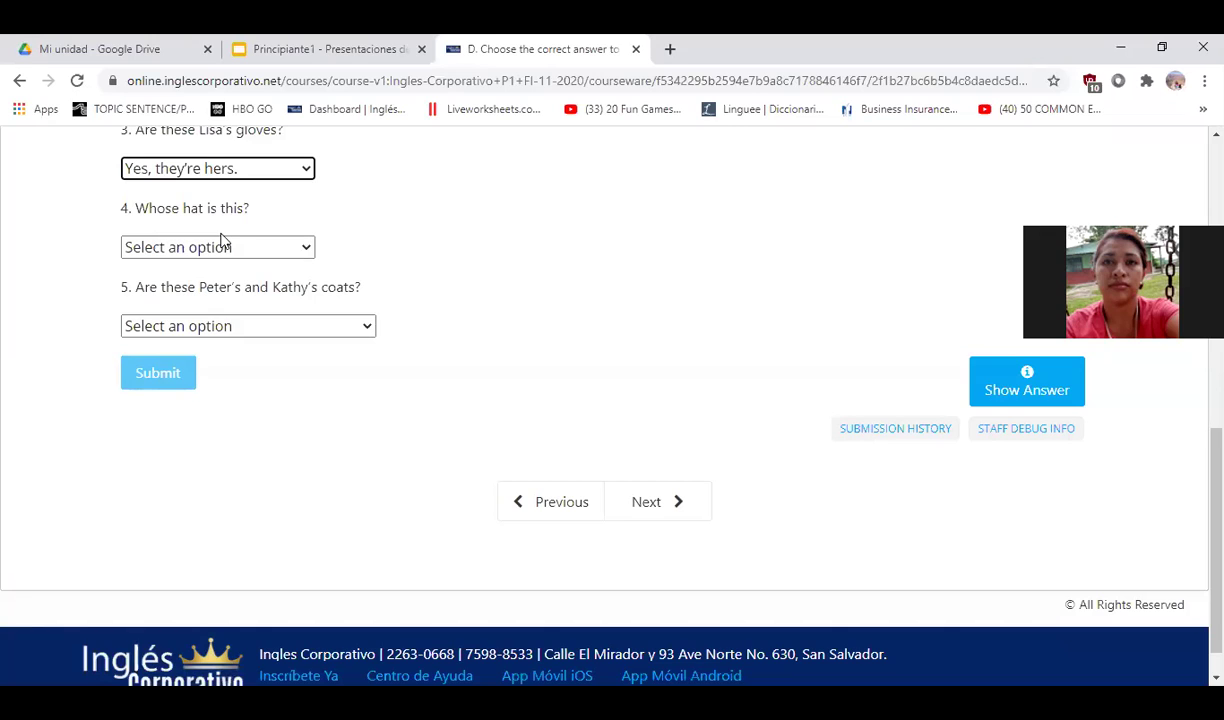
pyautogui.click(265, 246)
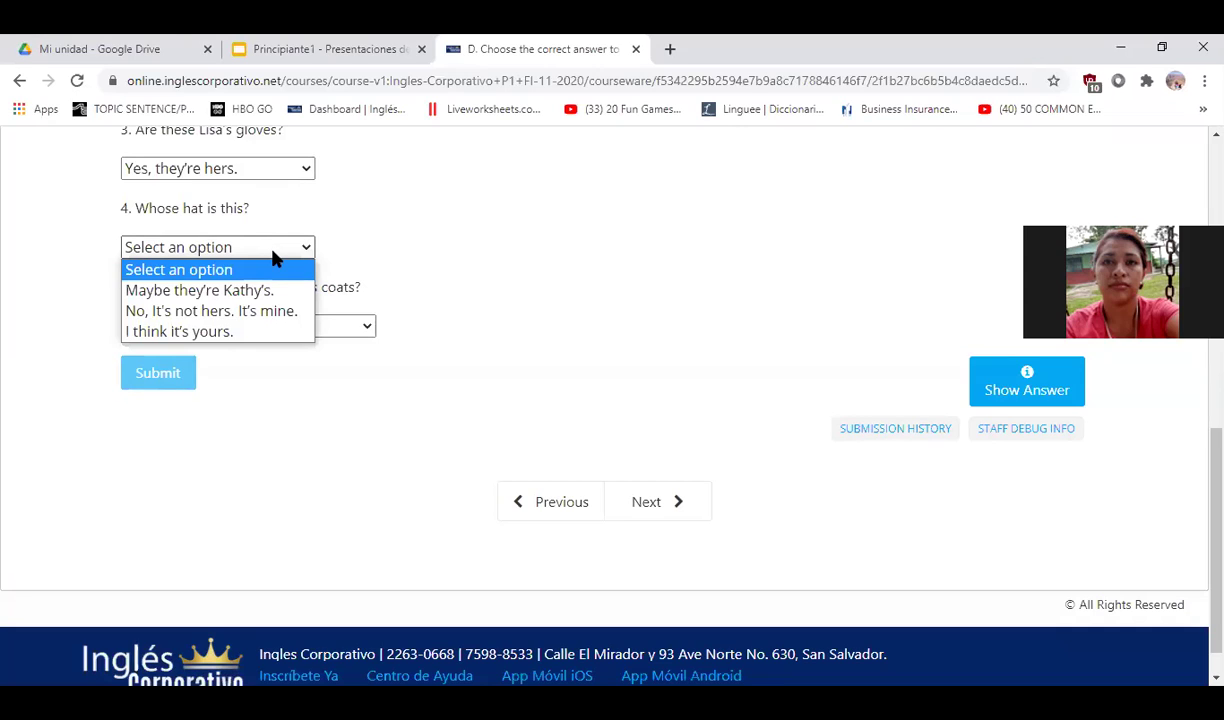
pyautogui.click(238, 333)
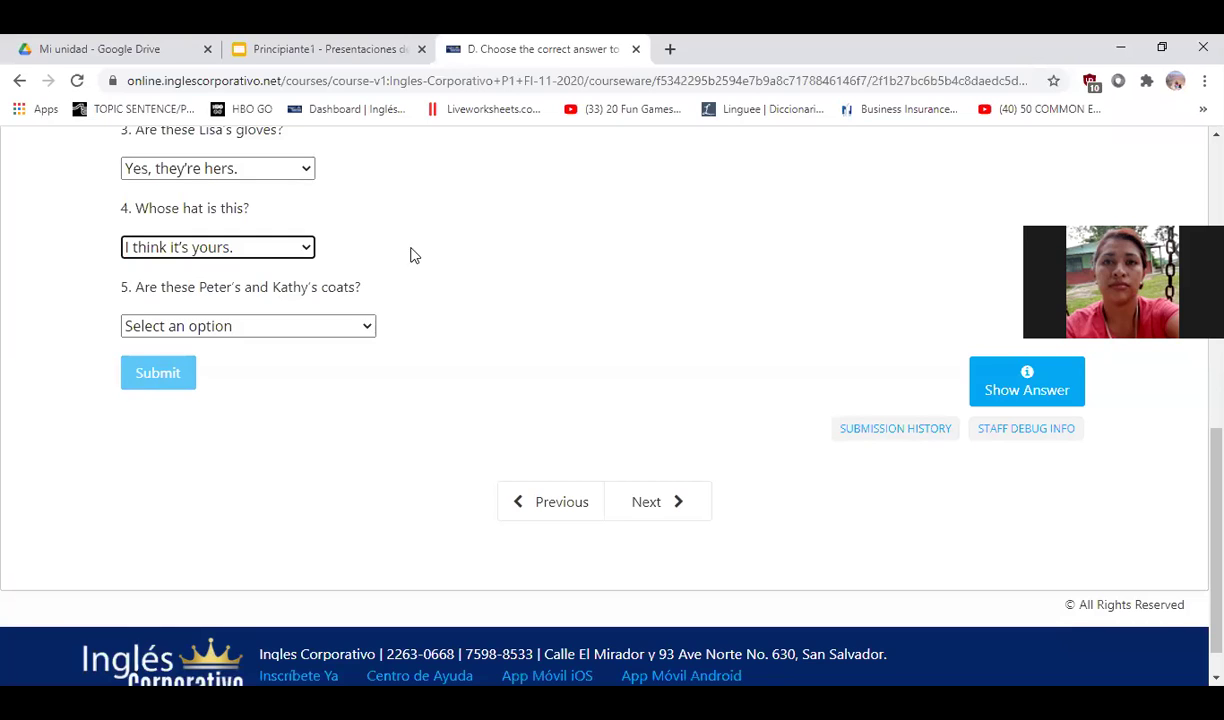
# - Answer question 5 about the coats with "No, they aren't theirs. They're ours." and submit the section D answers
pyautogui.scroll(-1, 296, 190)
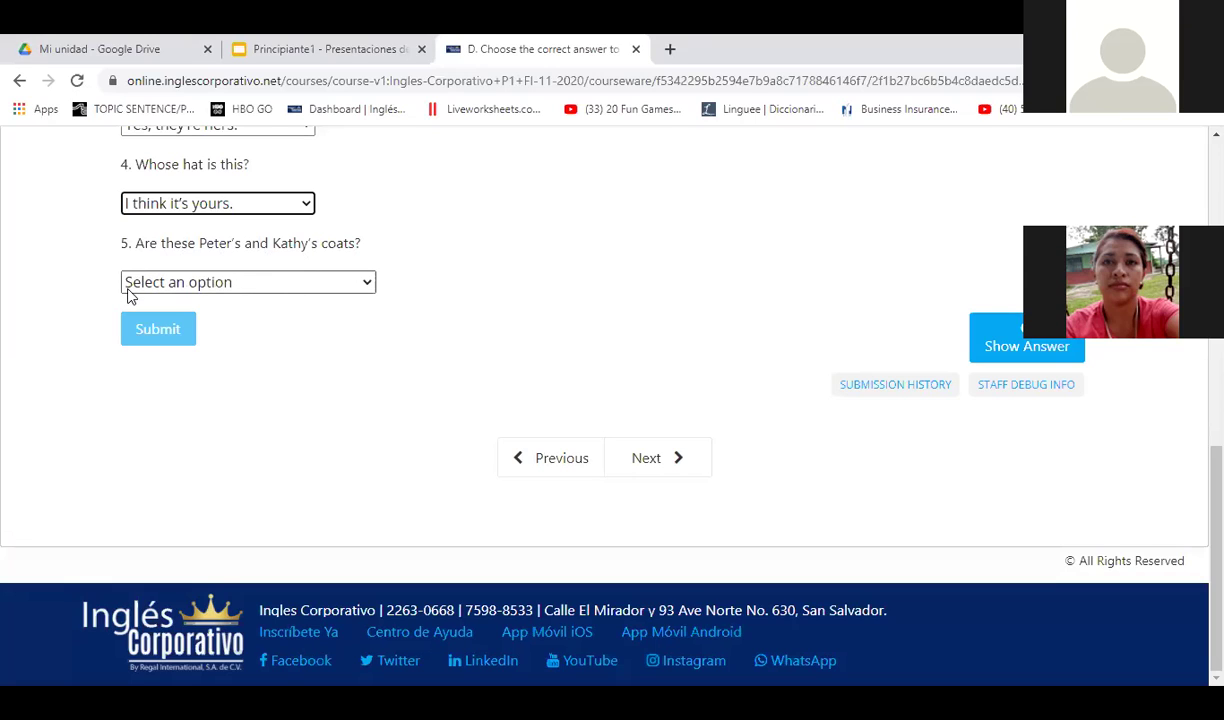
pyautogui.click(310, 287)
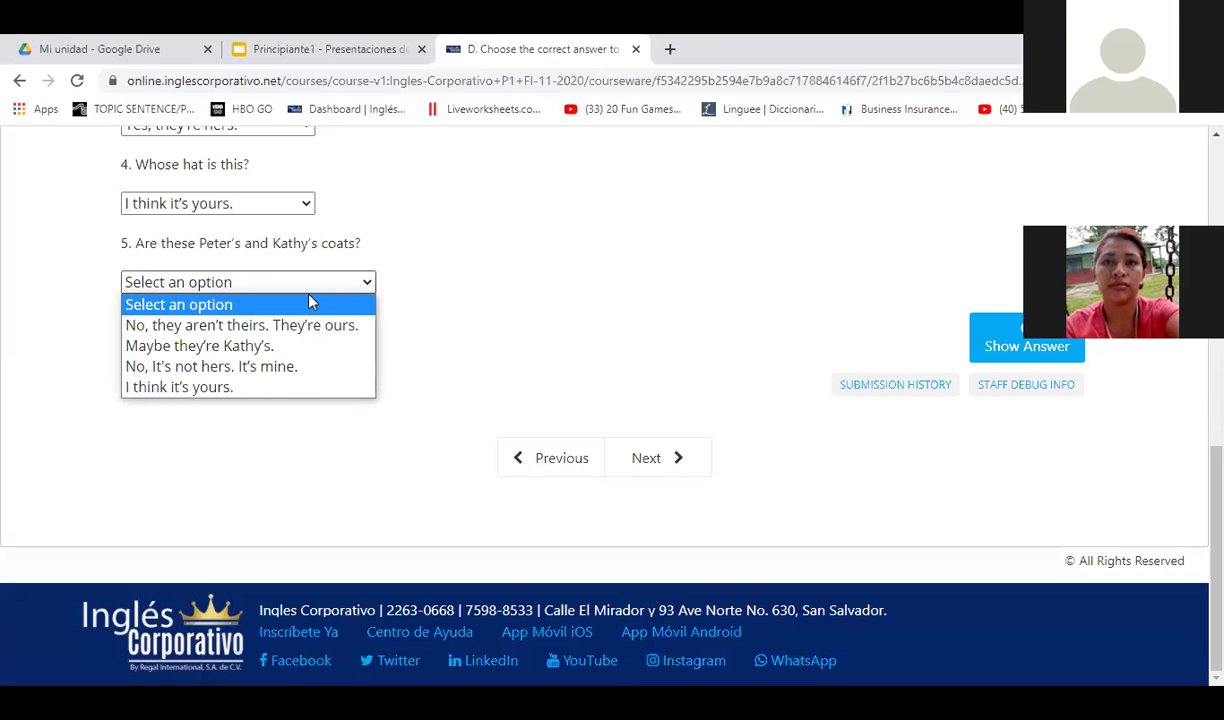
pyautogui.click(315, 325)
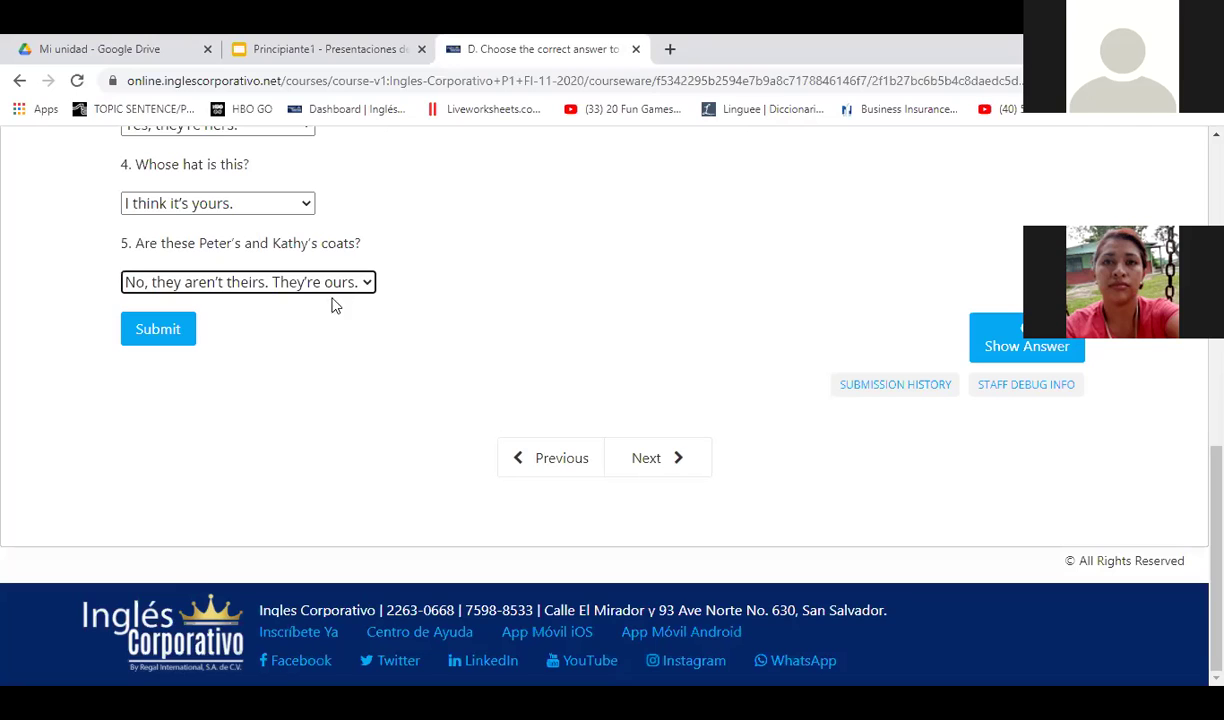
pyautogui.click(160, 332)
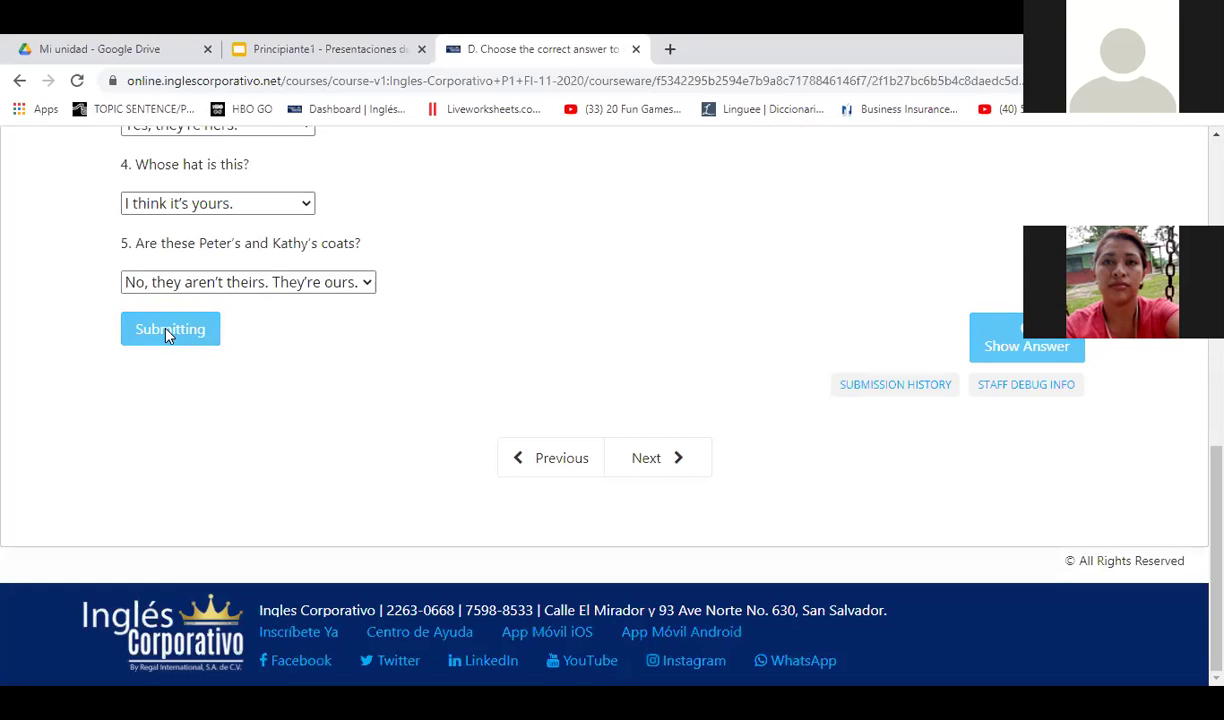
# - Open exam section E on the present continuous and answer question 1 about jeans with "No, I'm wearing a suit."
pyautogui.scroll(10, 268, 409)
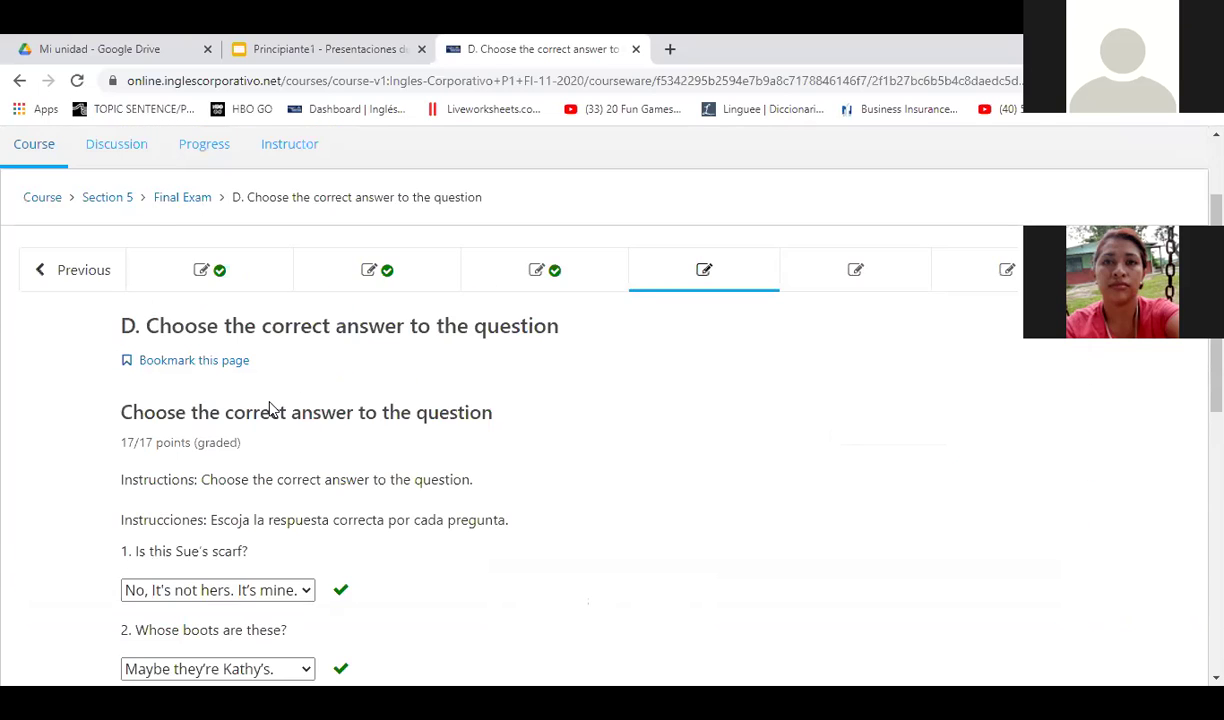
pyautogui.click(826, 378)
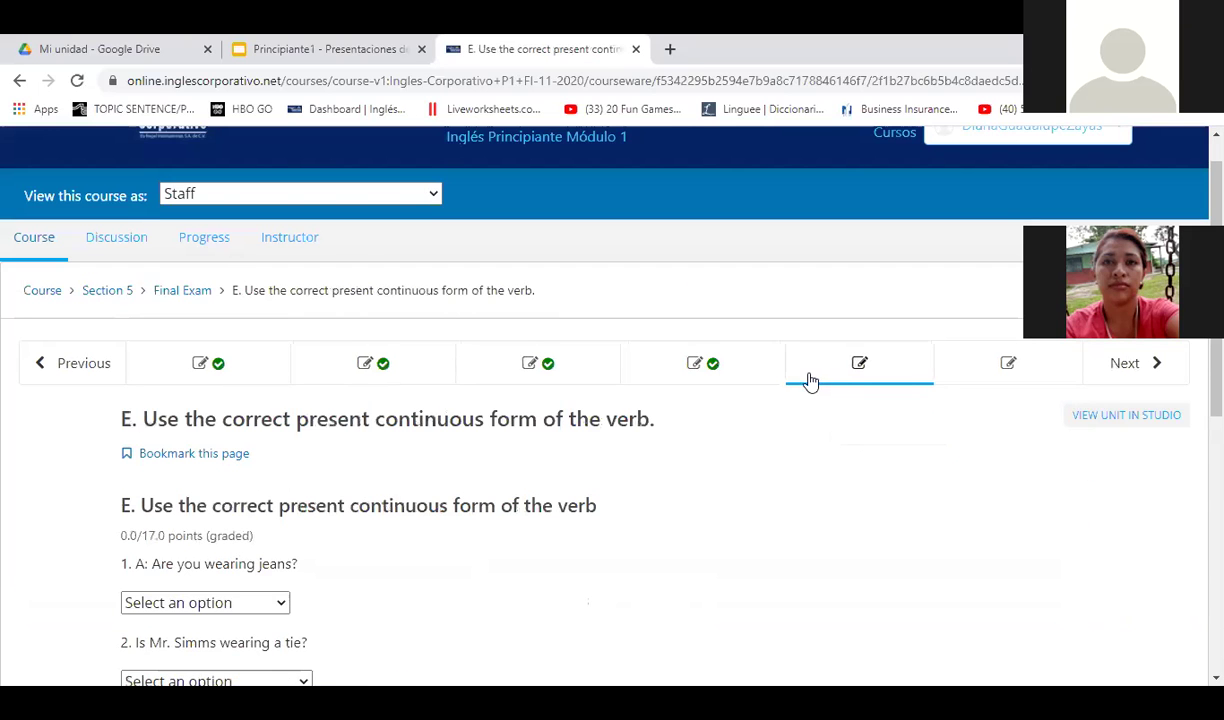
pyautogui.scroll(-3, 630, 443)
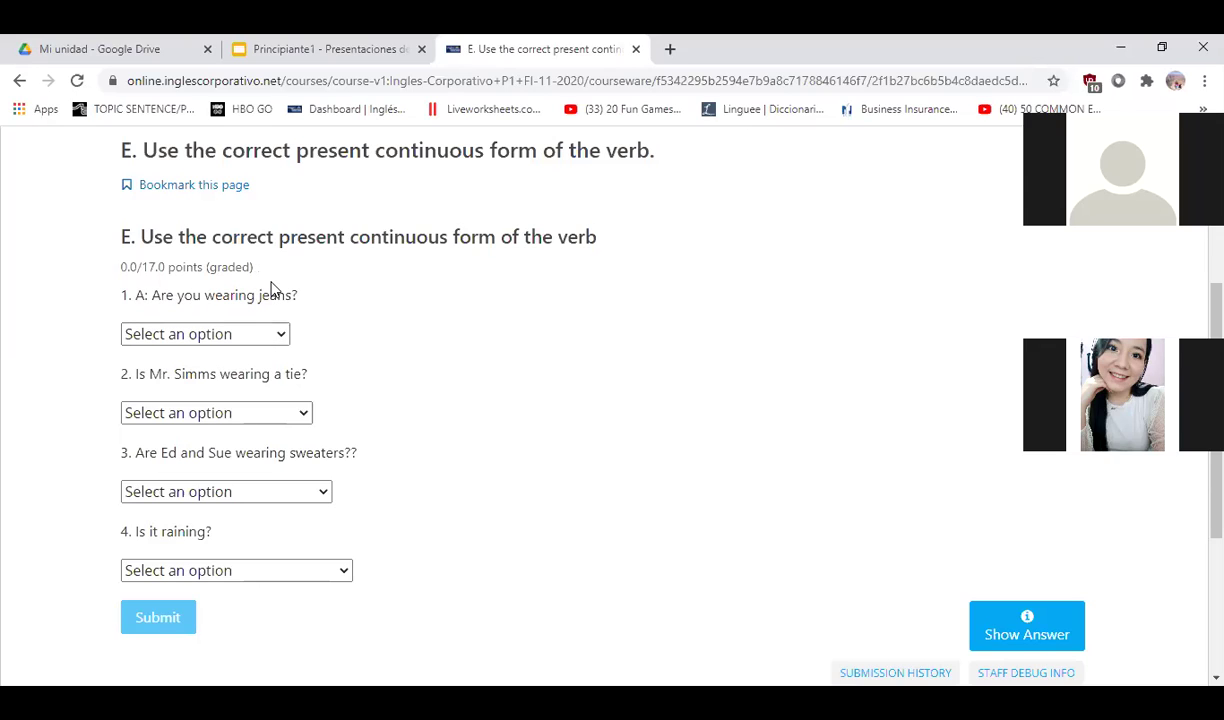
pyautogui.click(283, 338)
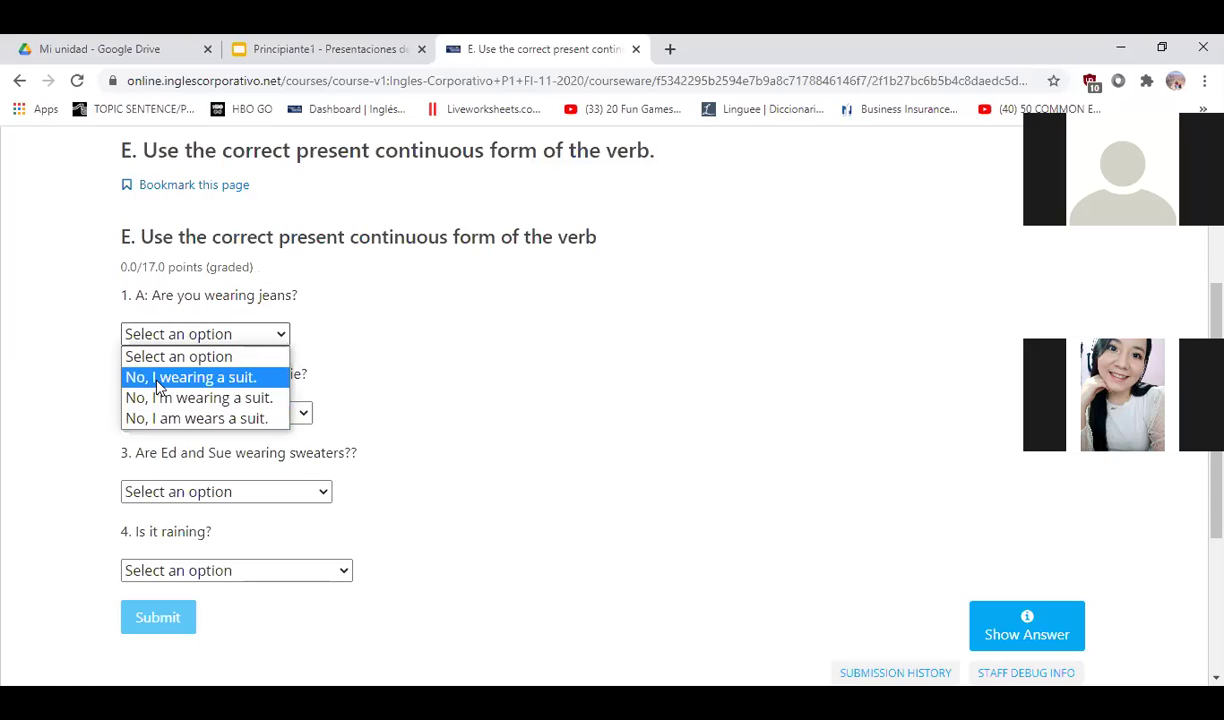
pyautogui.click(230, 397)
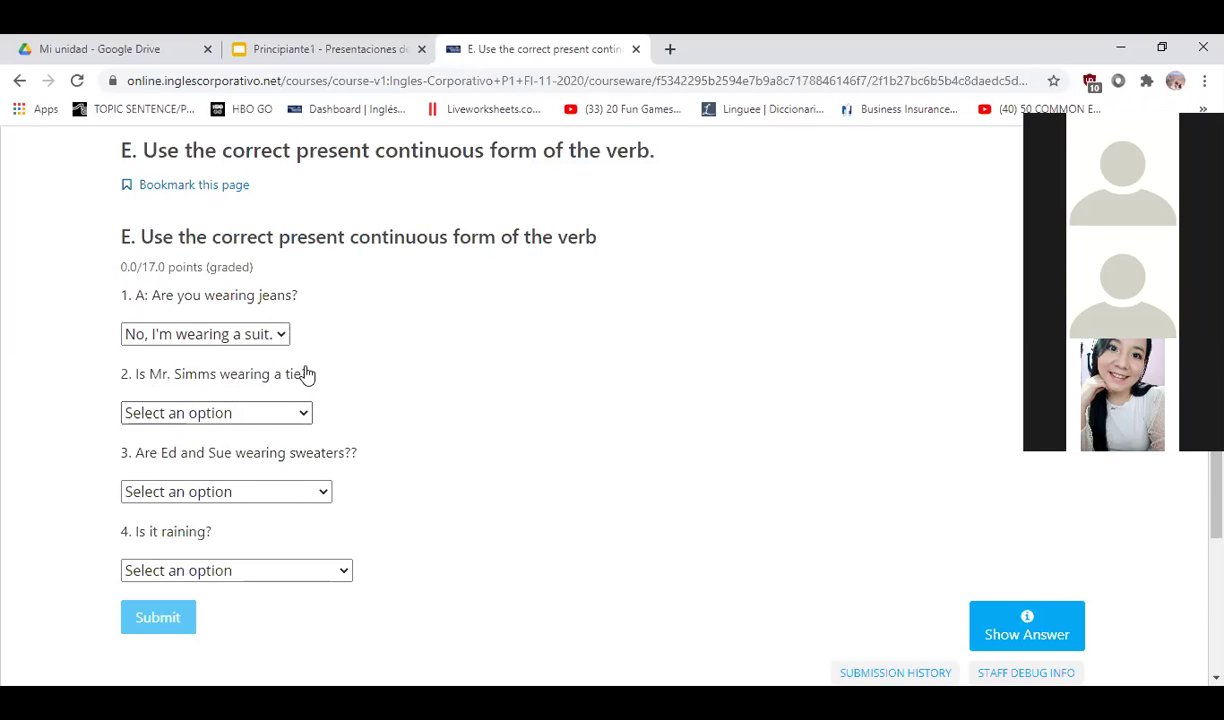
# - Answer section E question 2 with "No, He isn't wearing a tie." and question 3 with "No, they're not. It's very hot."
pyautogui.click(303, 423)
pyautogui.click(301, 423)
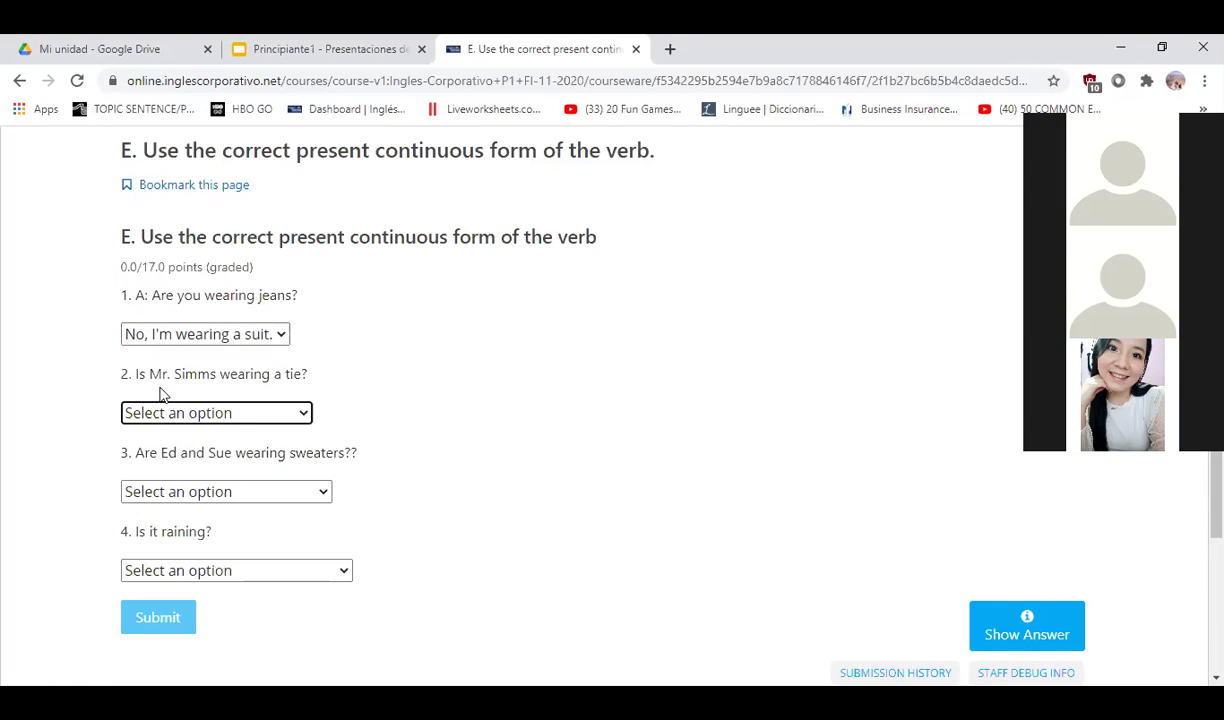
pyautogui.click(240, 412)
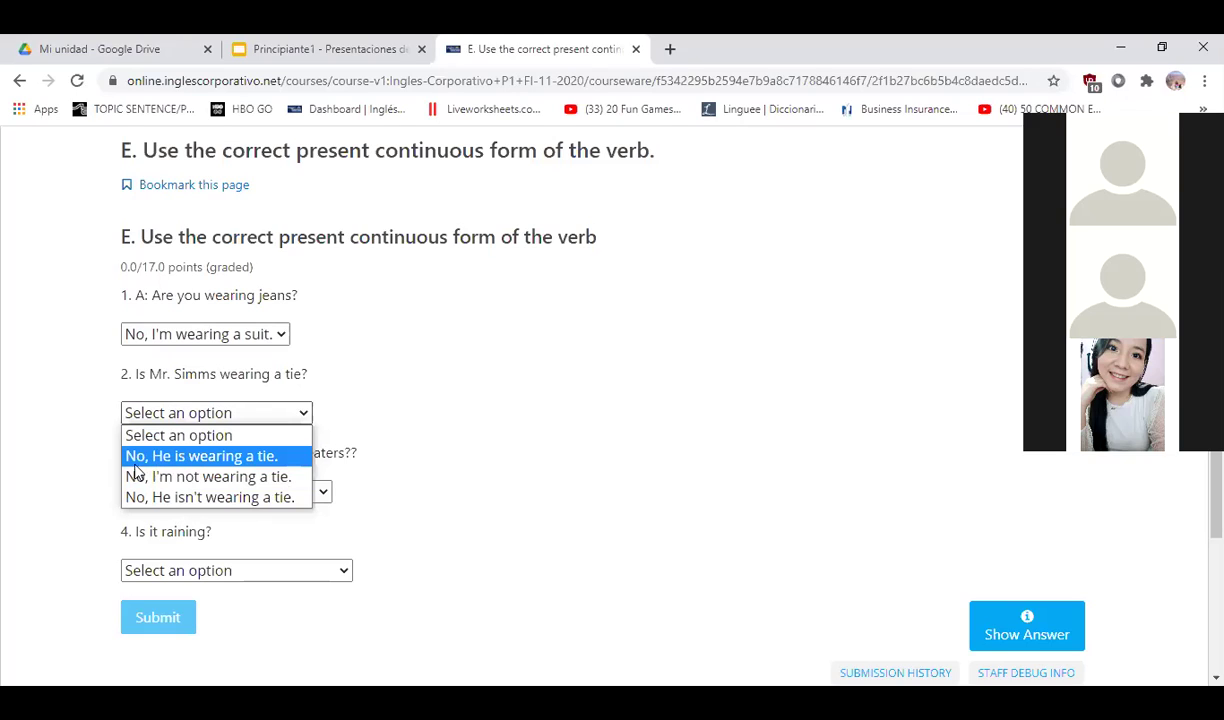
pyautogui.click(200, 497)
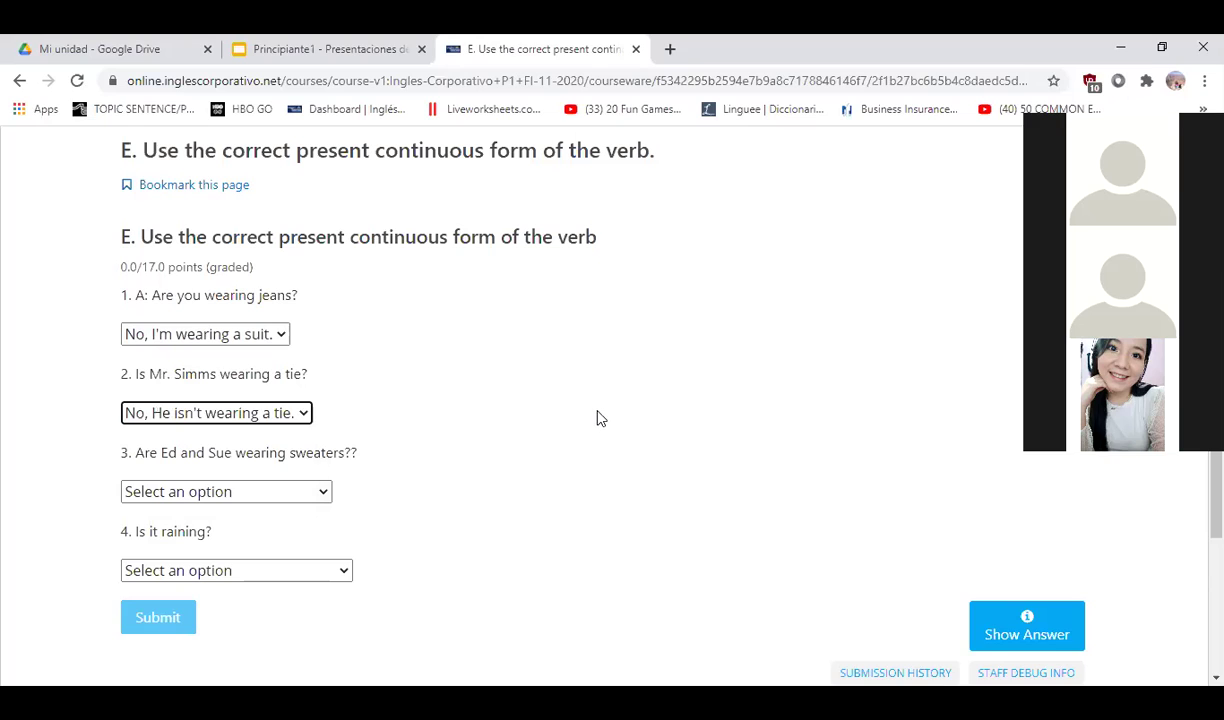
pyautogui.scroll(-1, 597, 418)
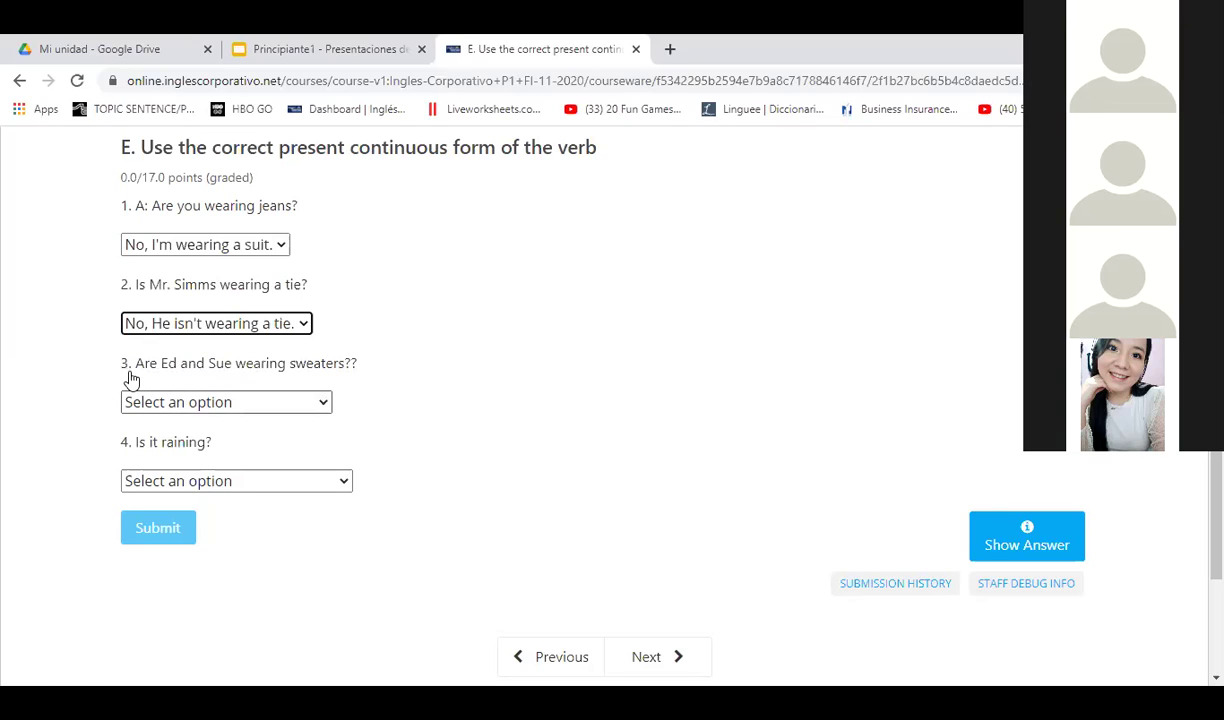
pyautogui.click(325, 402)
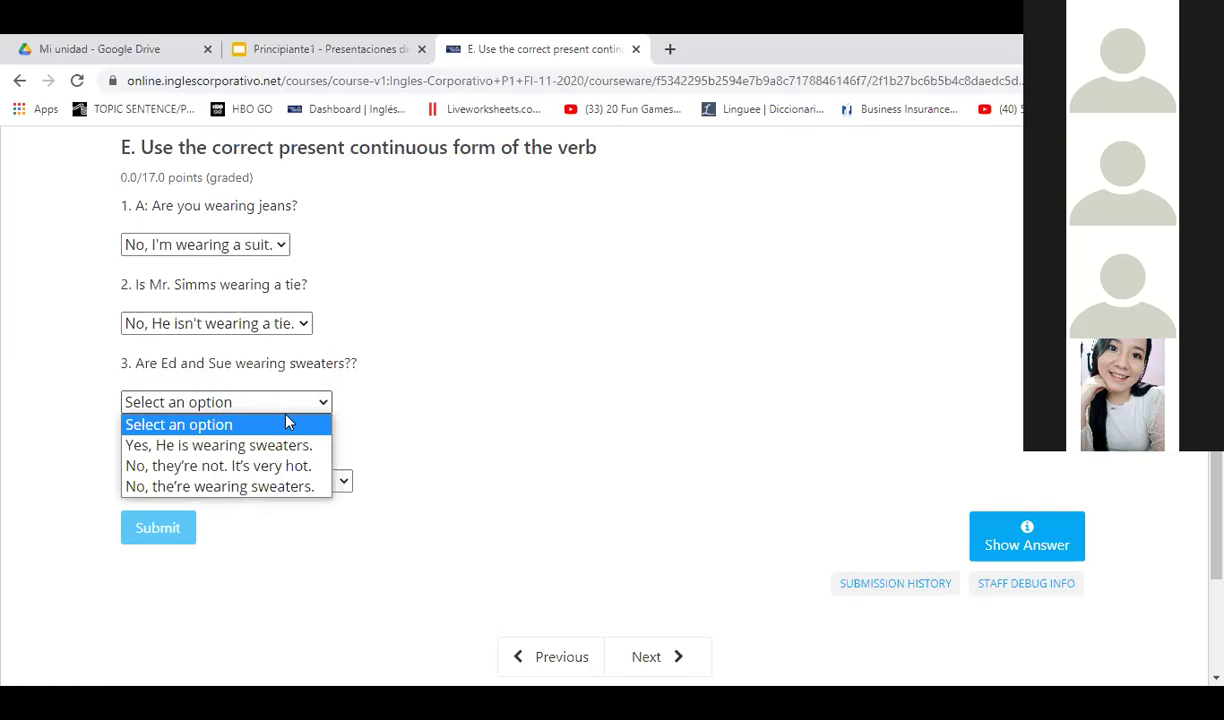
pyautogui.click(290, 469)
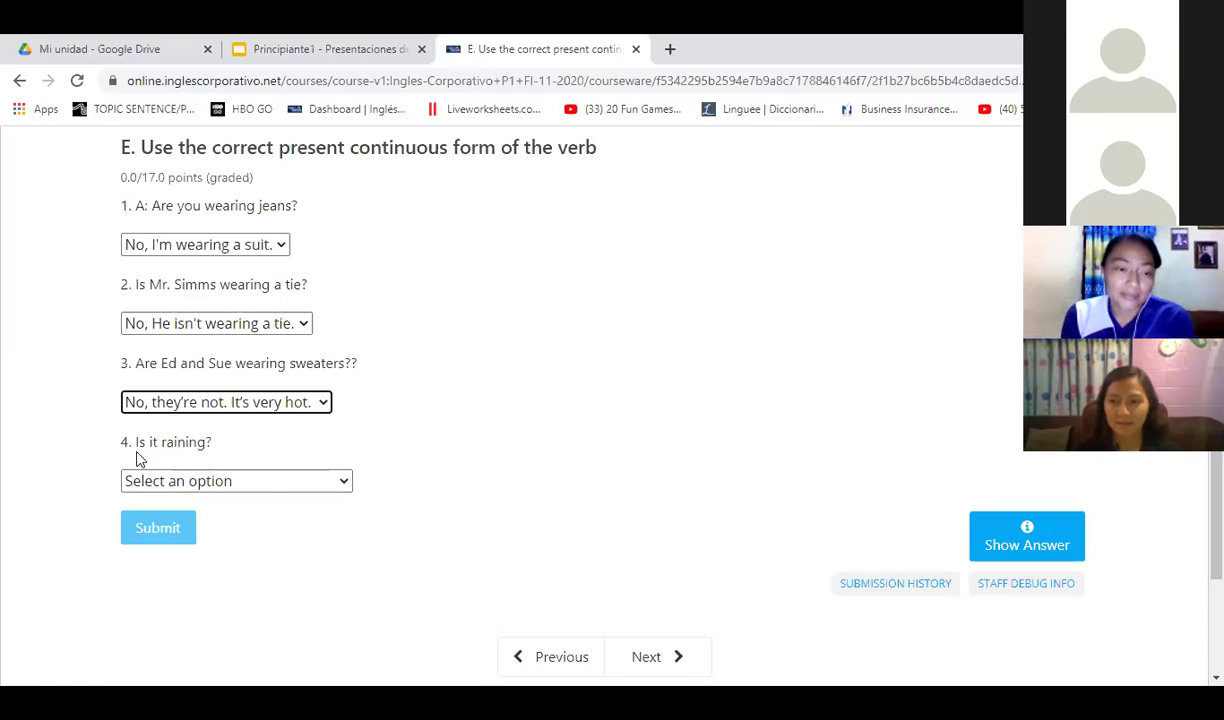
# - Answer question 4 about the rain with "No, it's not raining. It's snowing." and submit the section E answers
pyautogui.click(183, 480)
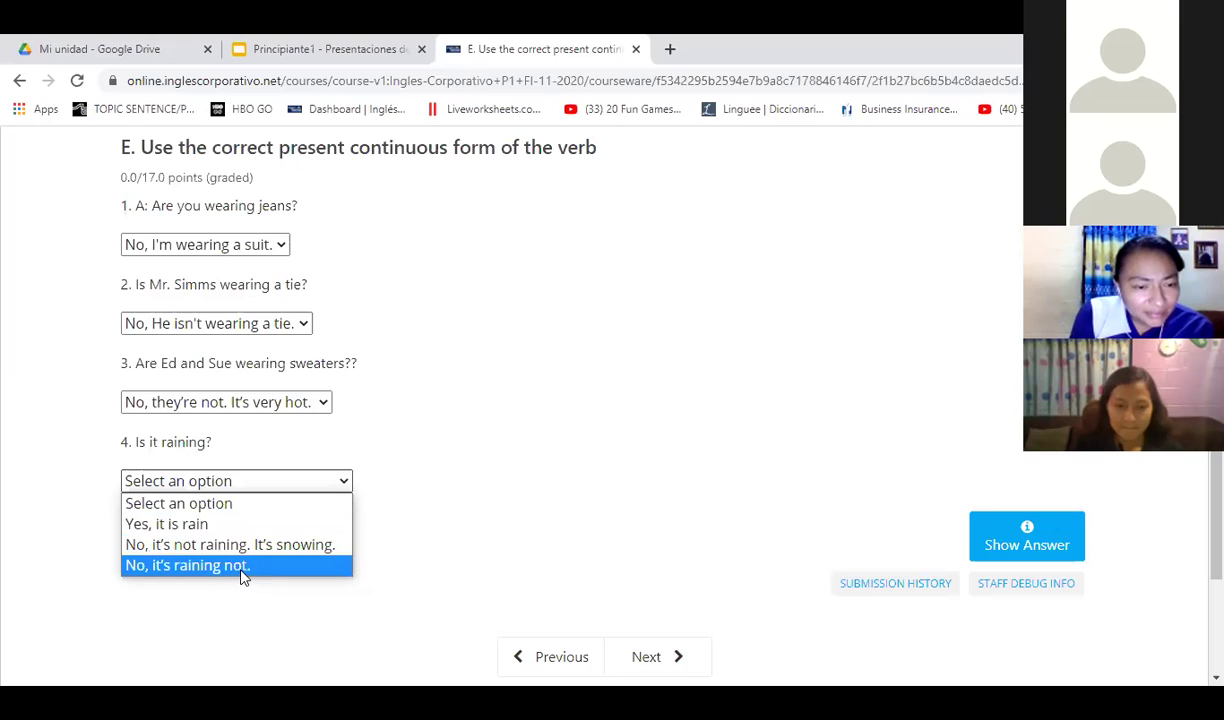
pyautogui.click(172, 566)
pyautogui.click(250, 485)
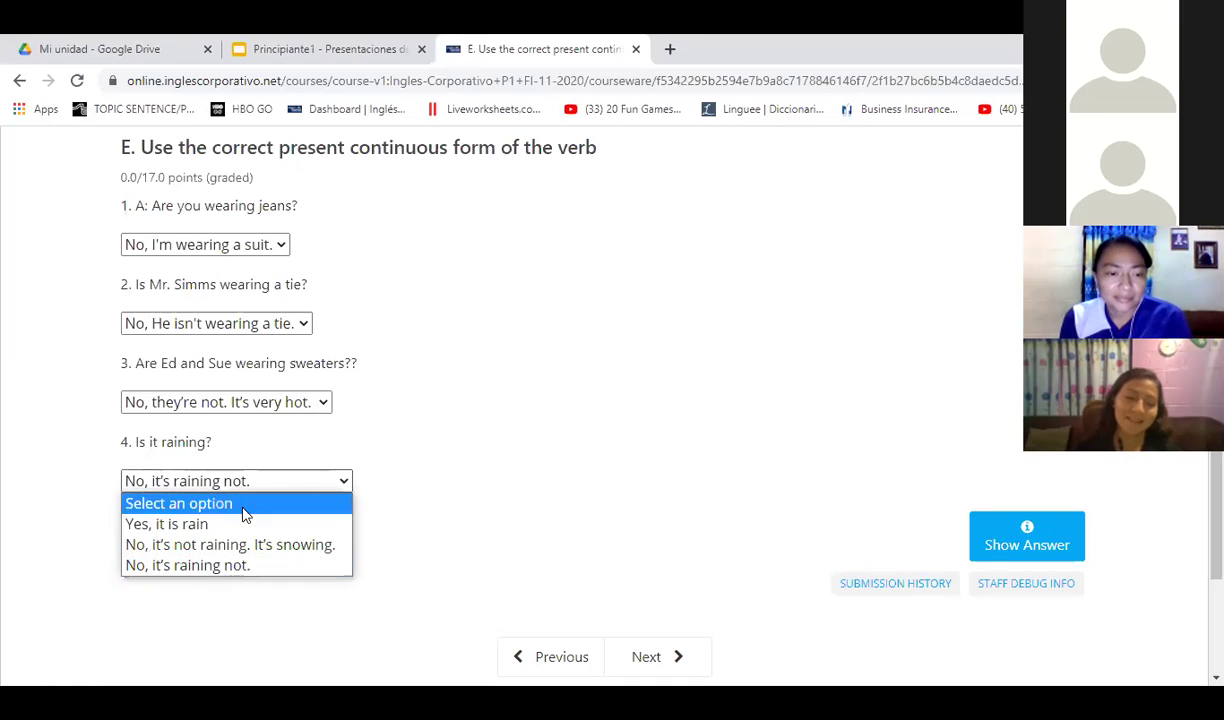
pyautogui.click(175, 540)
pyautogui.click(160, 529)
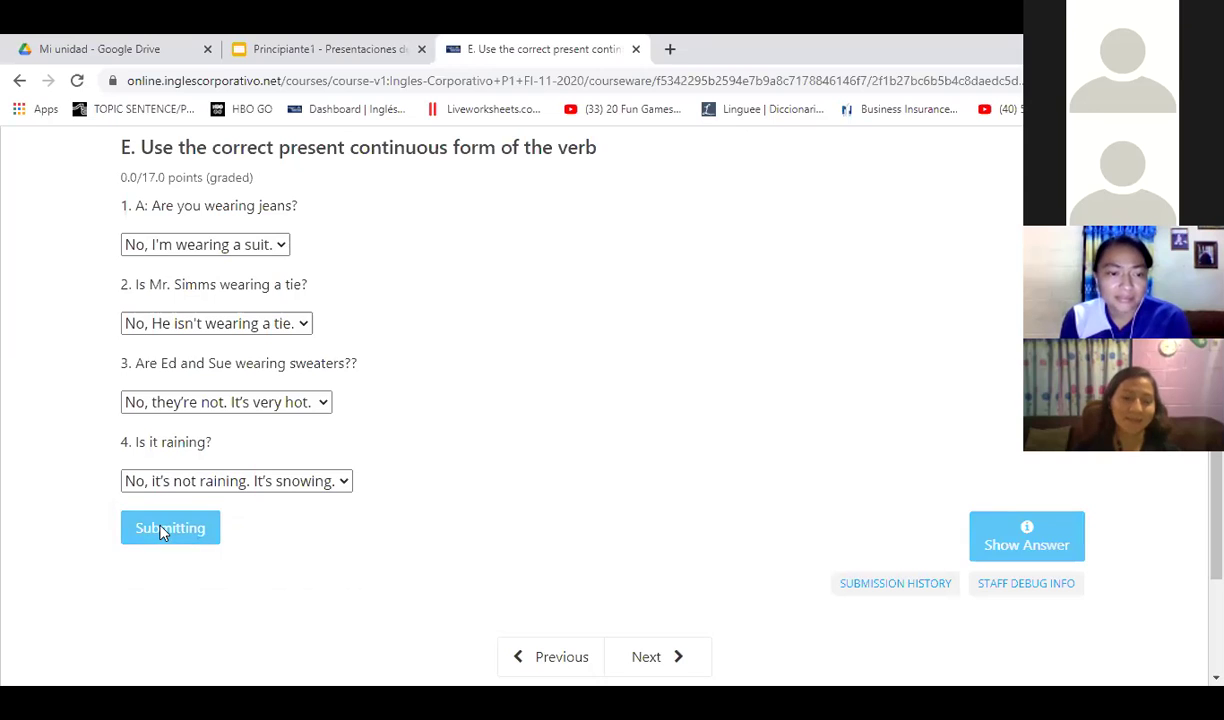
# - Open the exam section "F. Select the correct time" and look through its instructions, example and clock questions
pyautogui.scroll(3, 433, 513)
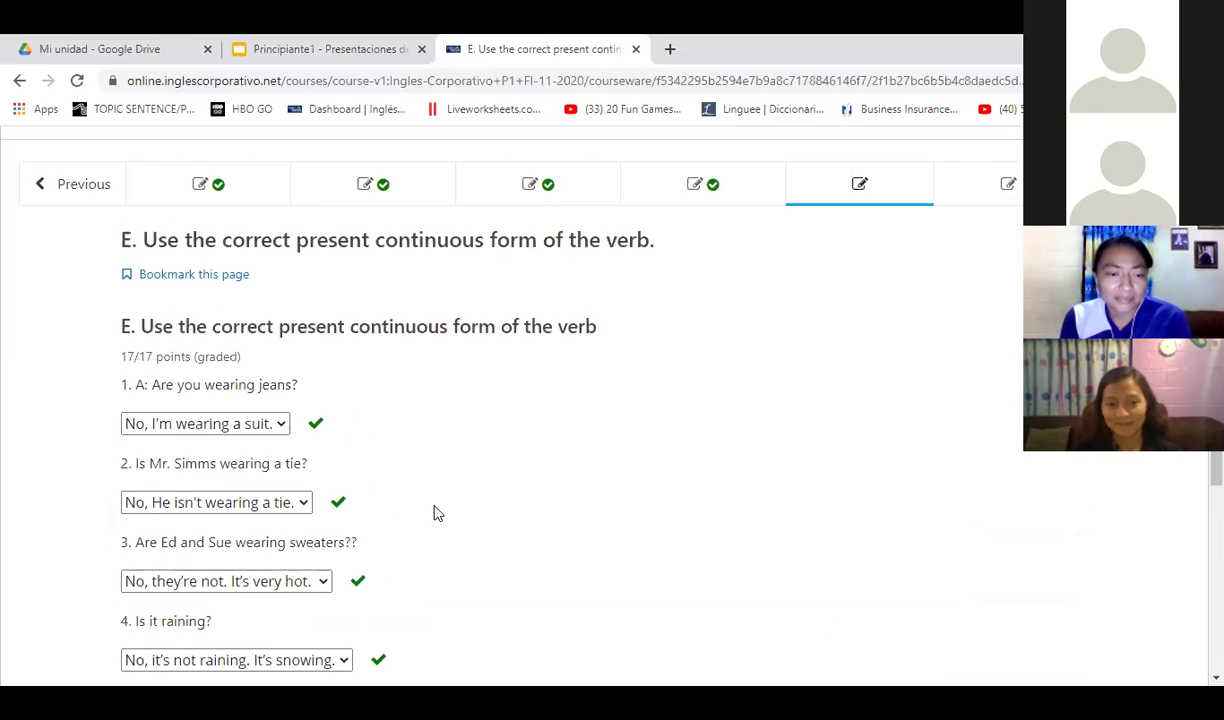
pyautogui.scroll(4, 433, 513)
pyautogui.click(950, 418)
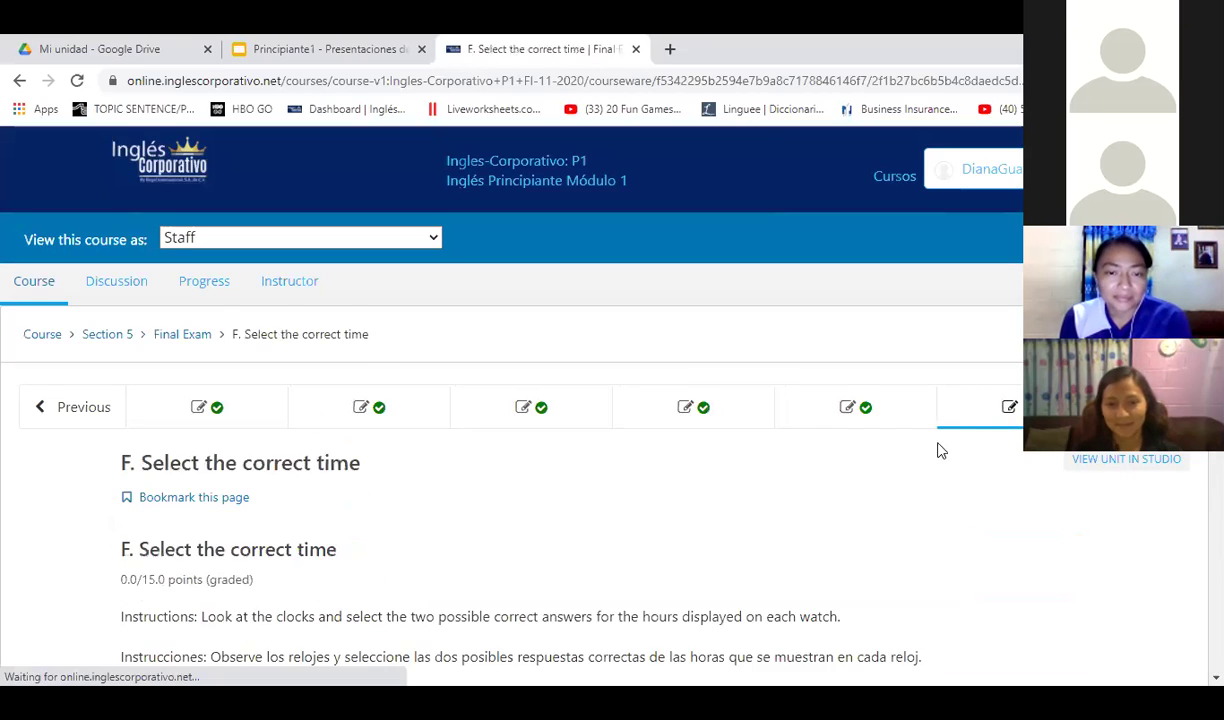
pyautogui.scroll(-5, 735, 484)
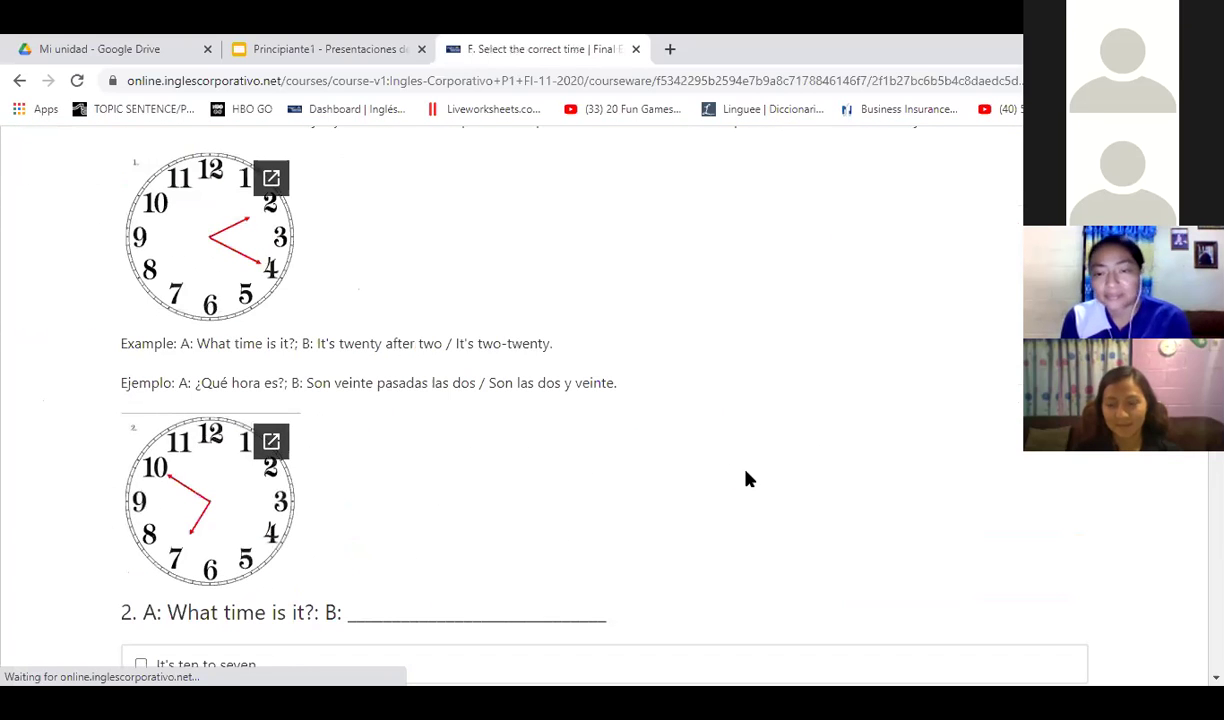
pyautogui.scroll(-8, 745, 479)
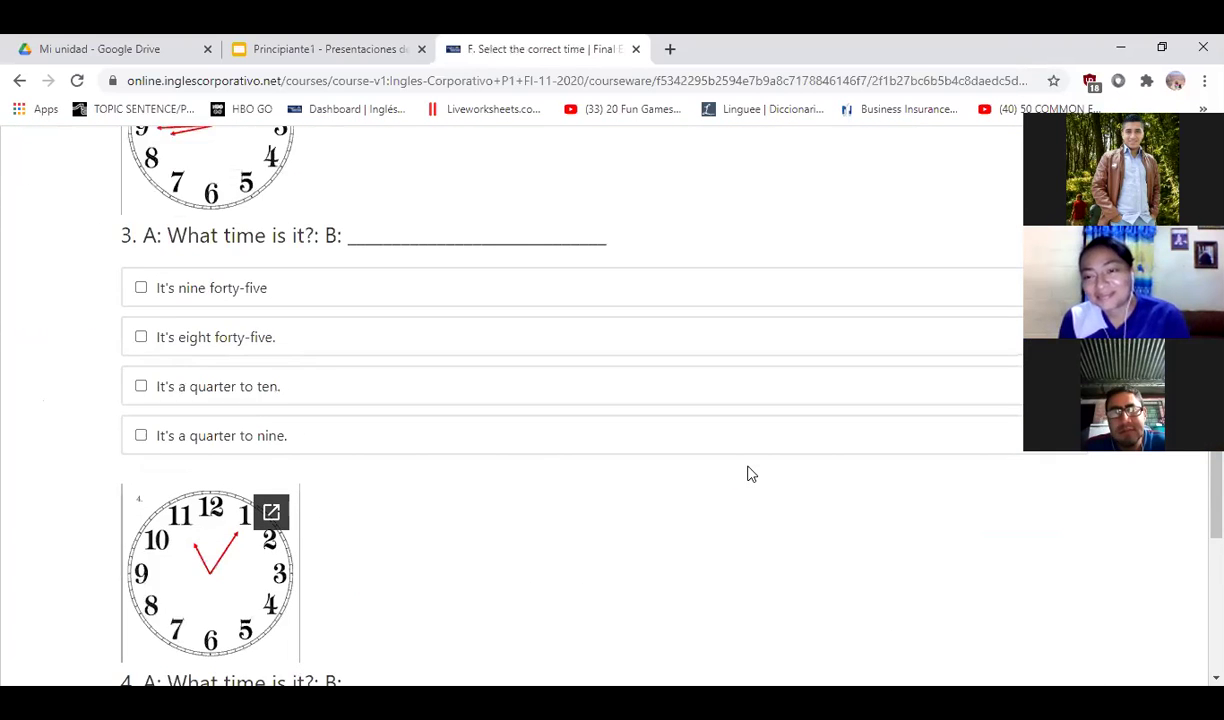
pyautogui.scroll(12, 751, 474)
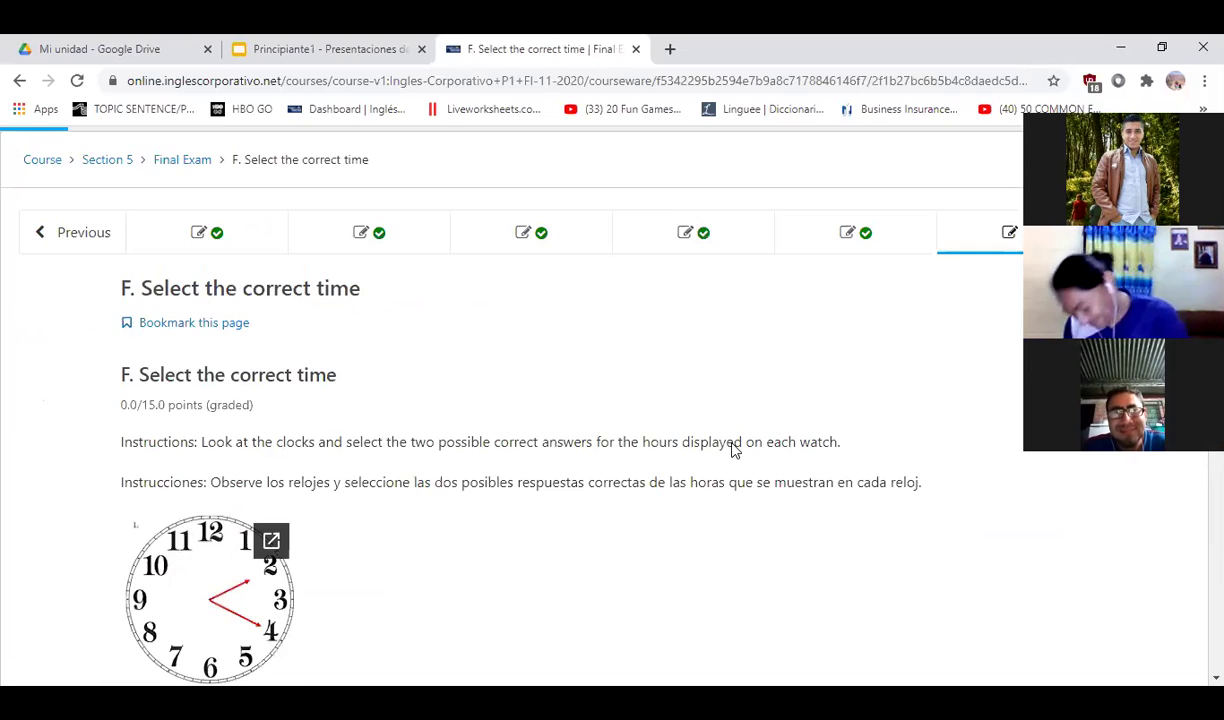
pyautogui.scroll(2, 731, 450)
pyautogui.scroll(-1, 731, 450)
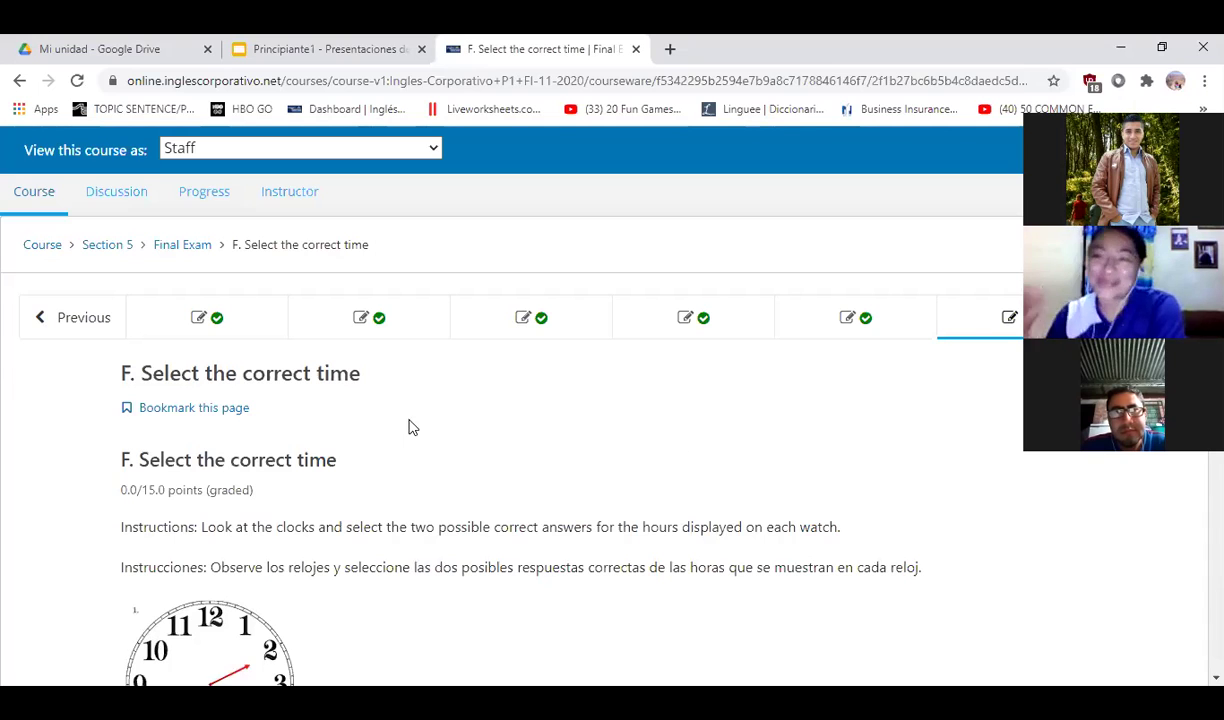
pyautogui.scroll(-1, 420, 458)
pyautogui.scroll(-3, 420, 458)
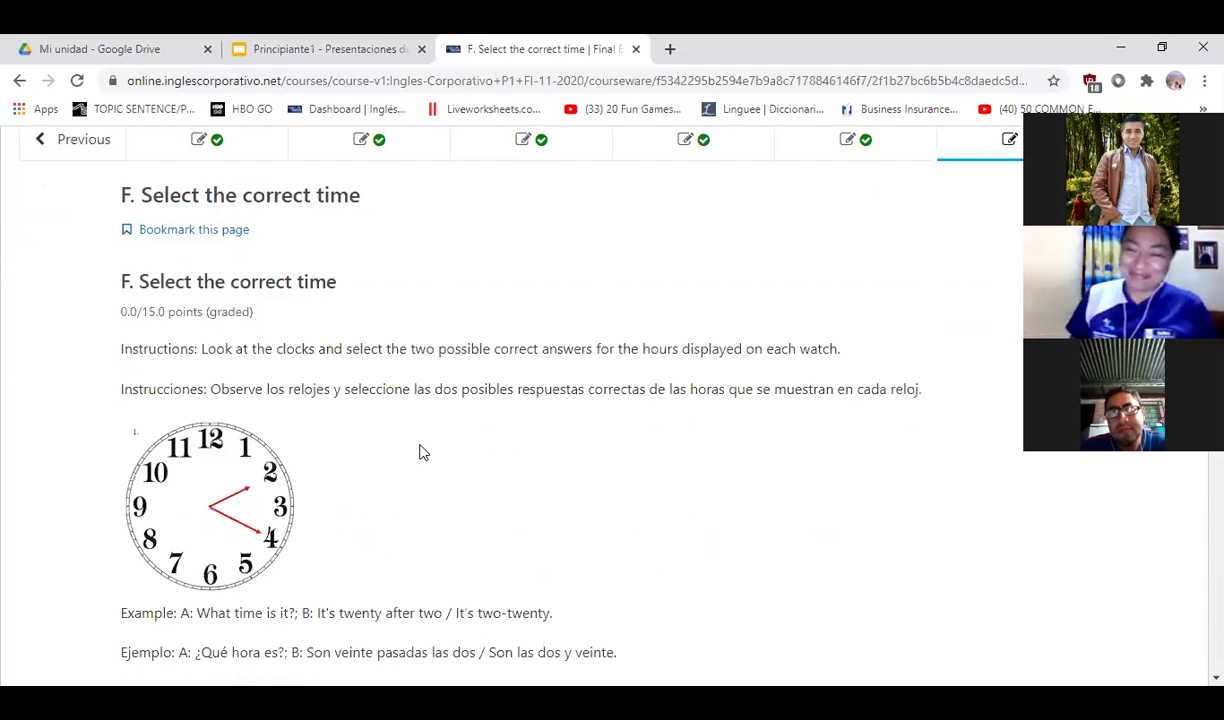